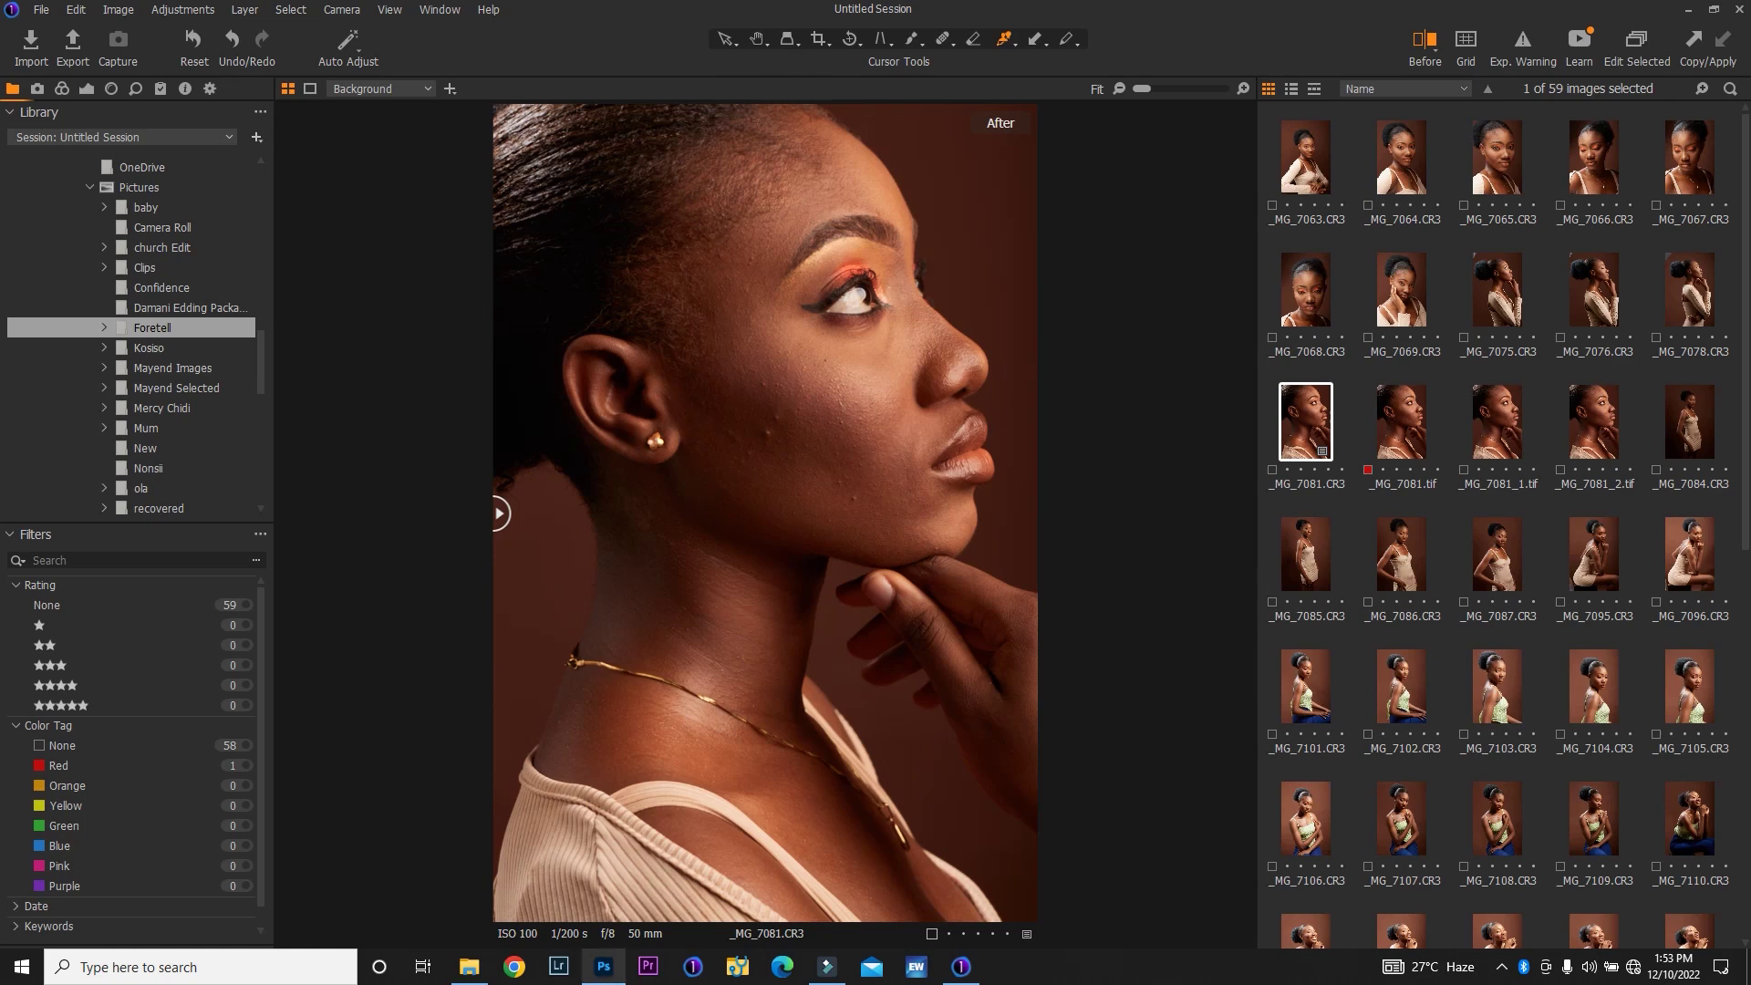
Switch to Photoshop, dock the floating panel with the collapsed side panels, and show the layer list for _MG_7081_2.tif
click(603, 967)
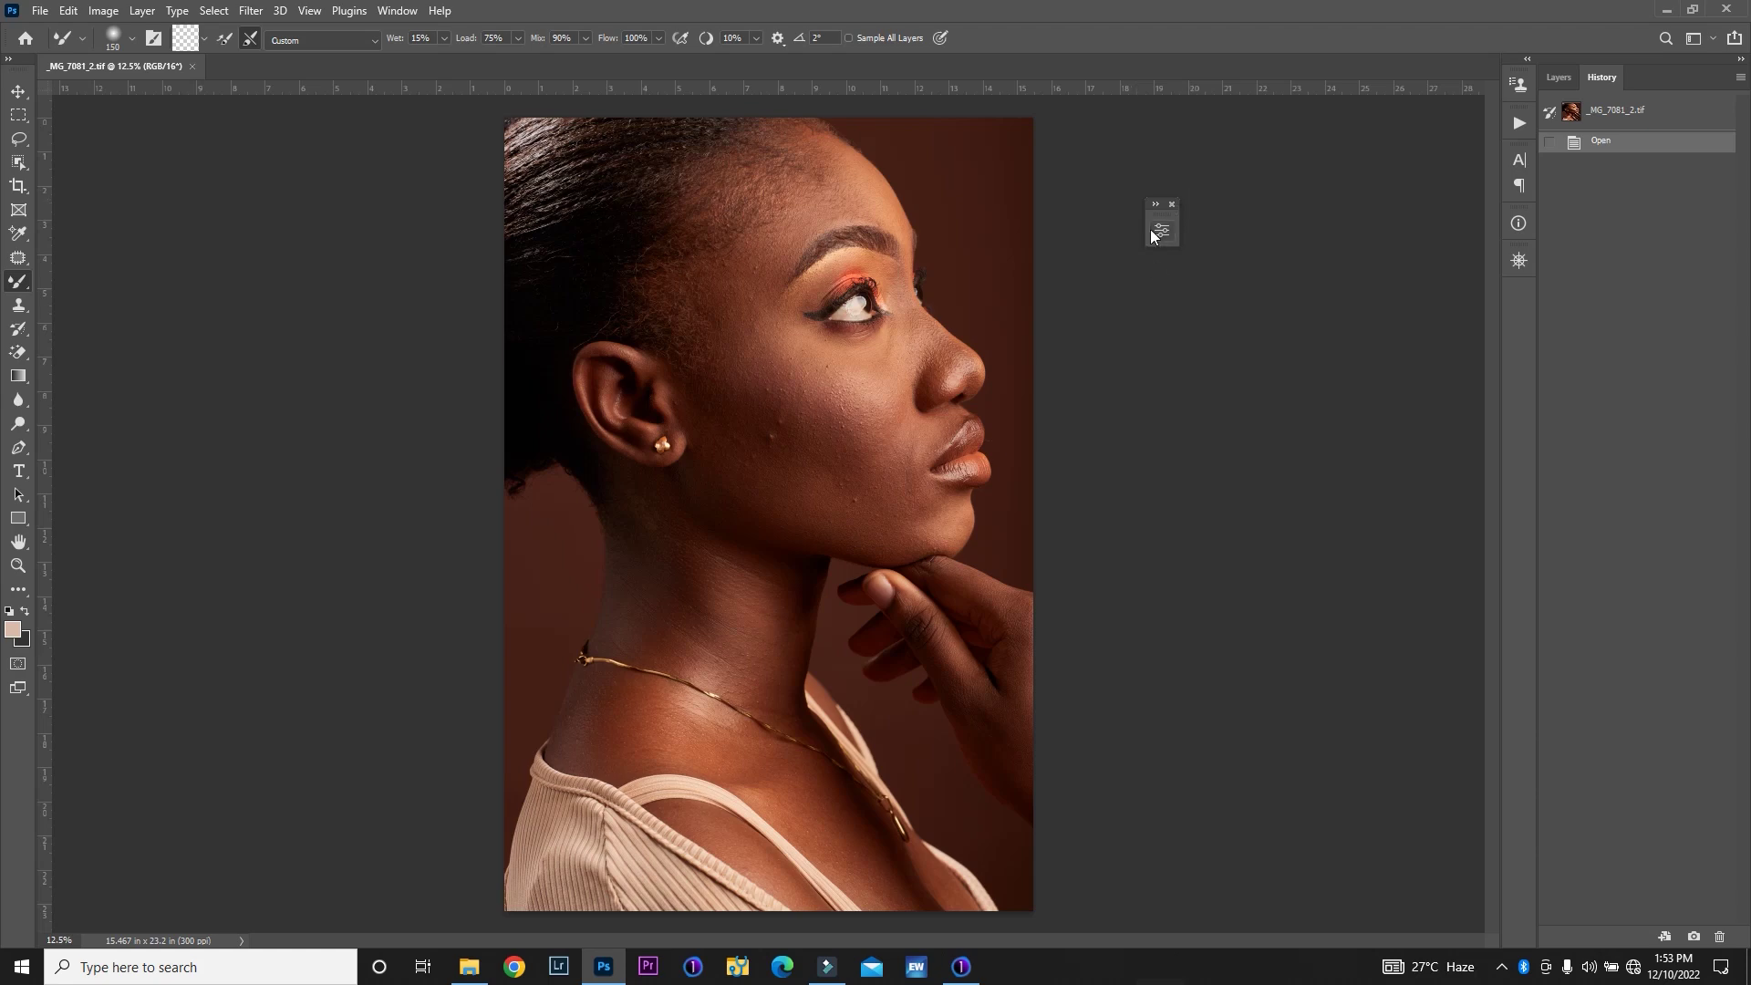
drag(1160, 226, 1515, 306)
click(1560, 79)
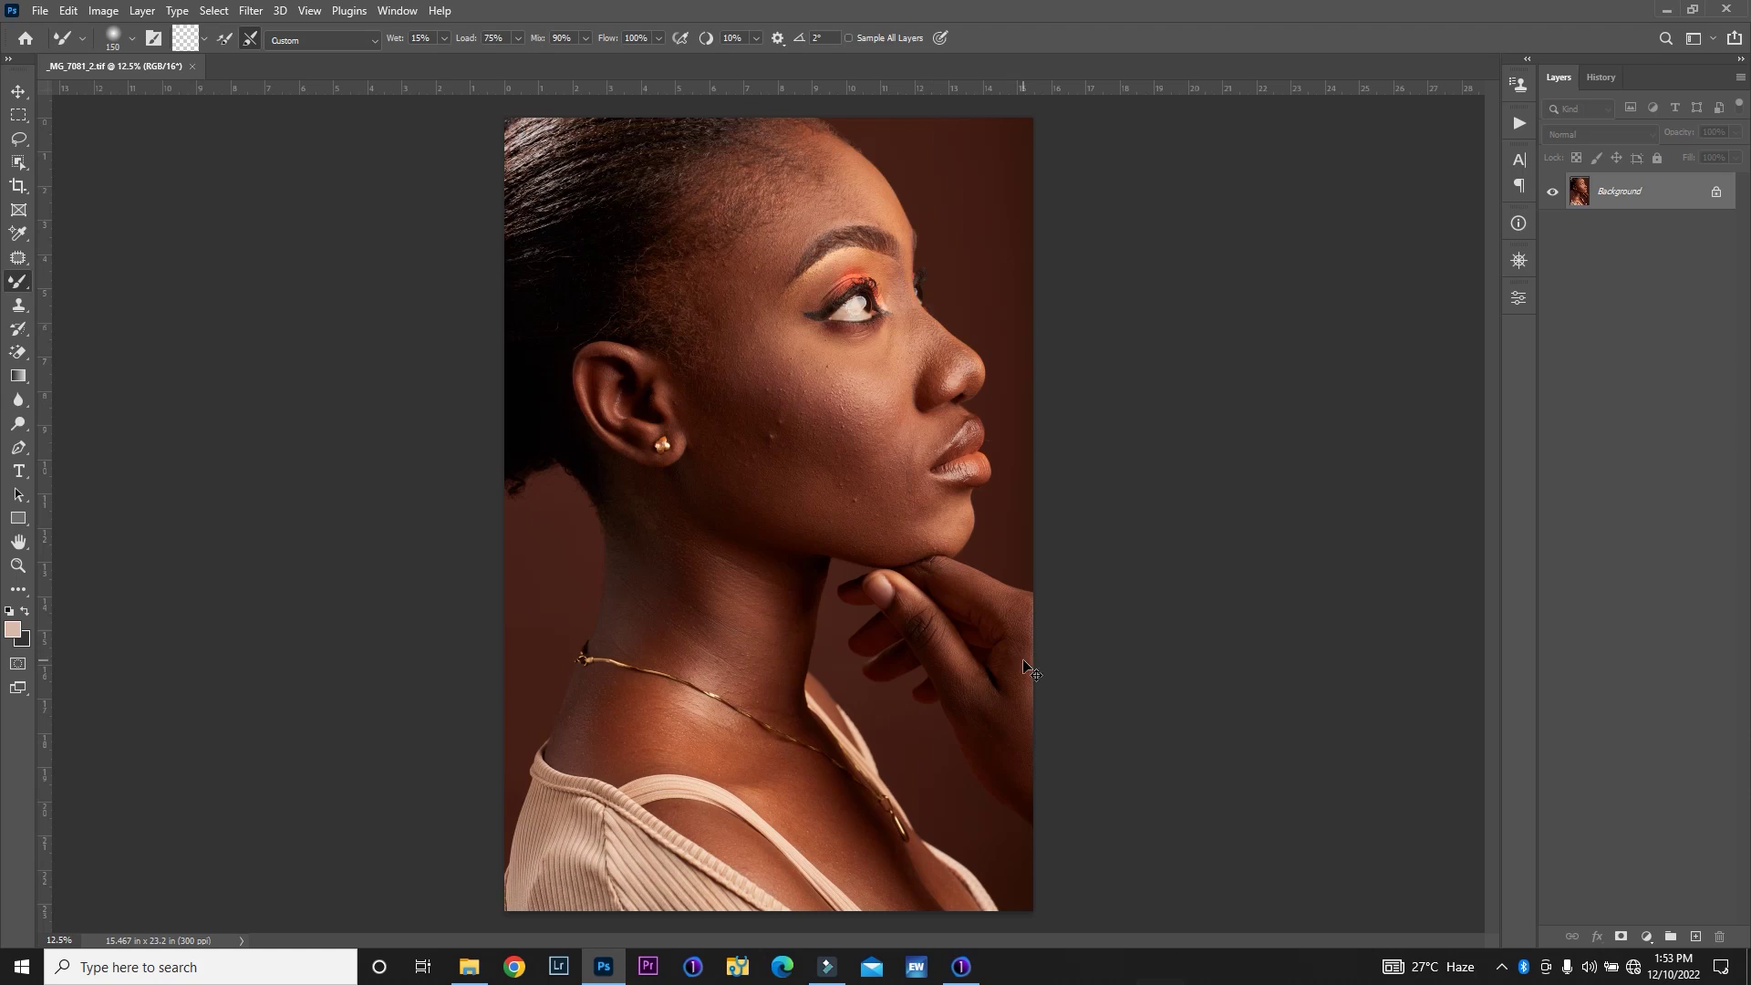
Duplicate the Background layer and use the Patch tool to remove blemishes on the mid-cheek and beside the ear
key(ctrl+j)
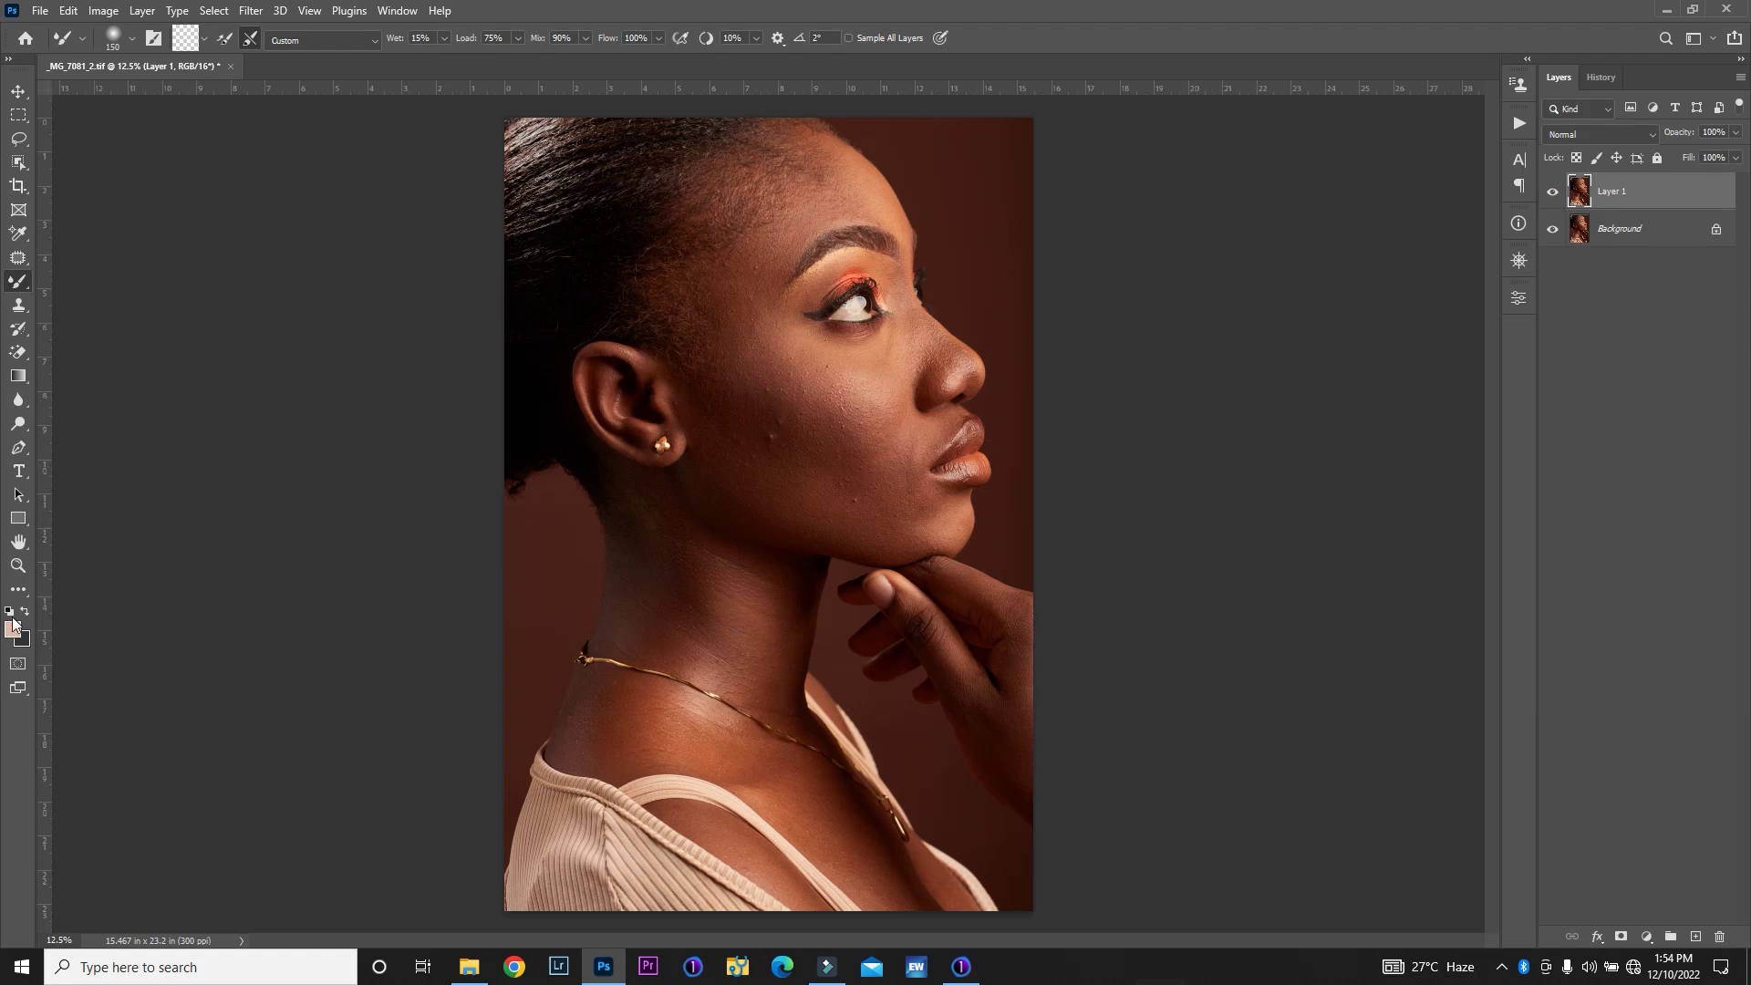
key(z)
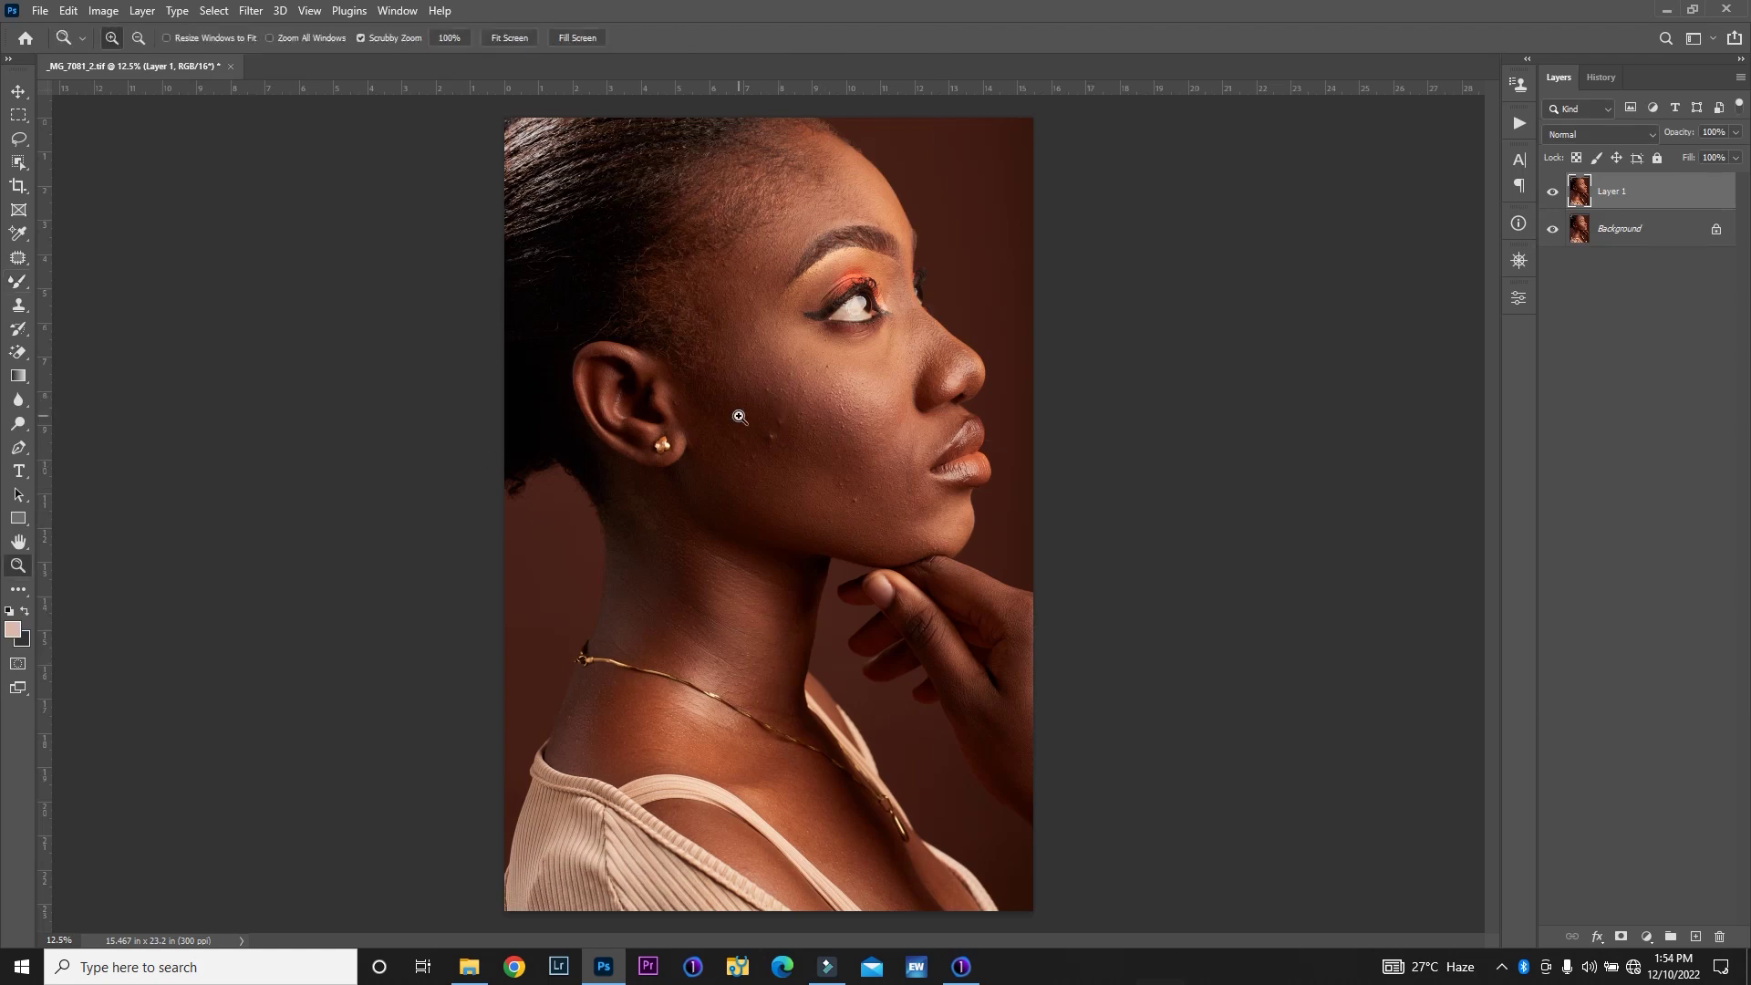
drag(796, 439, 847, 466)
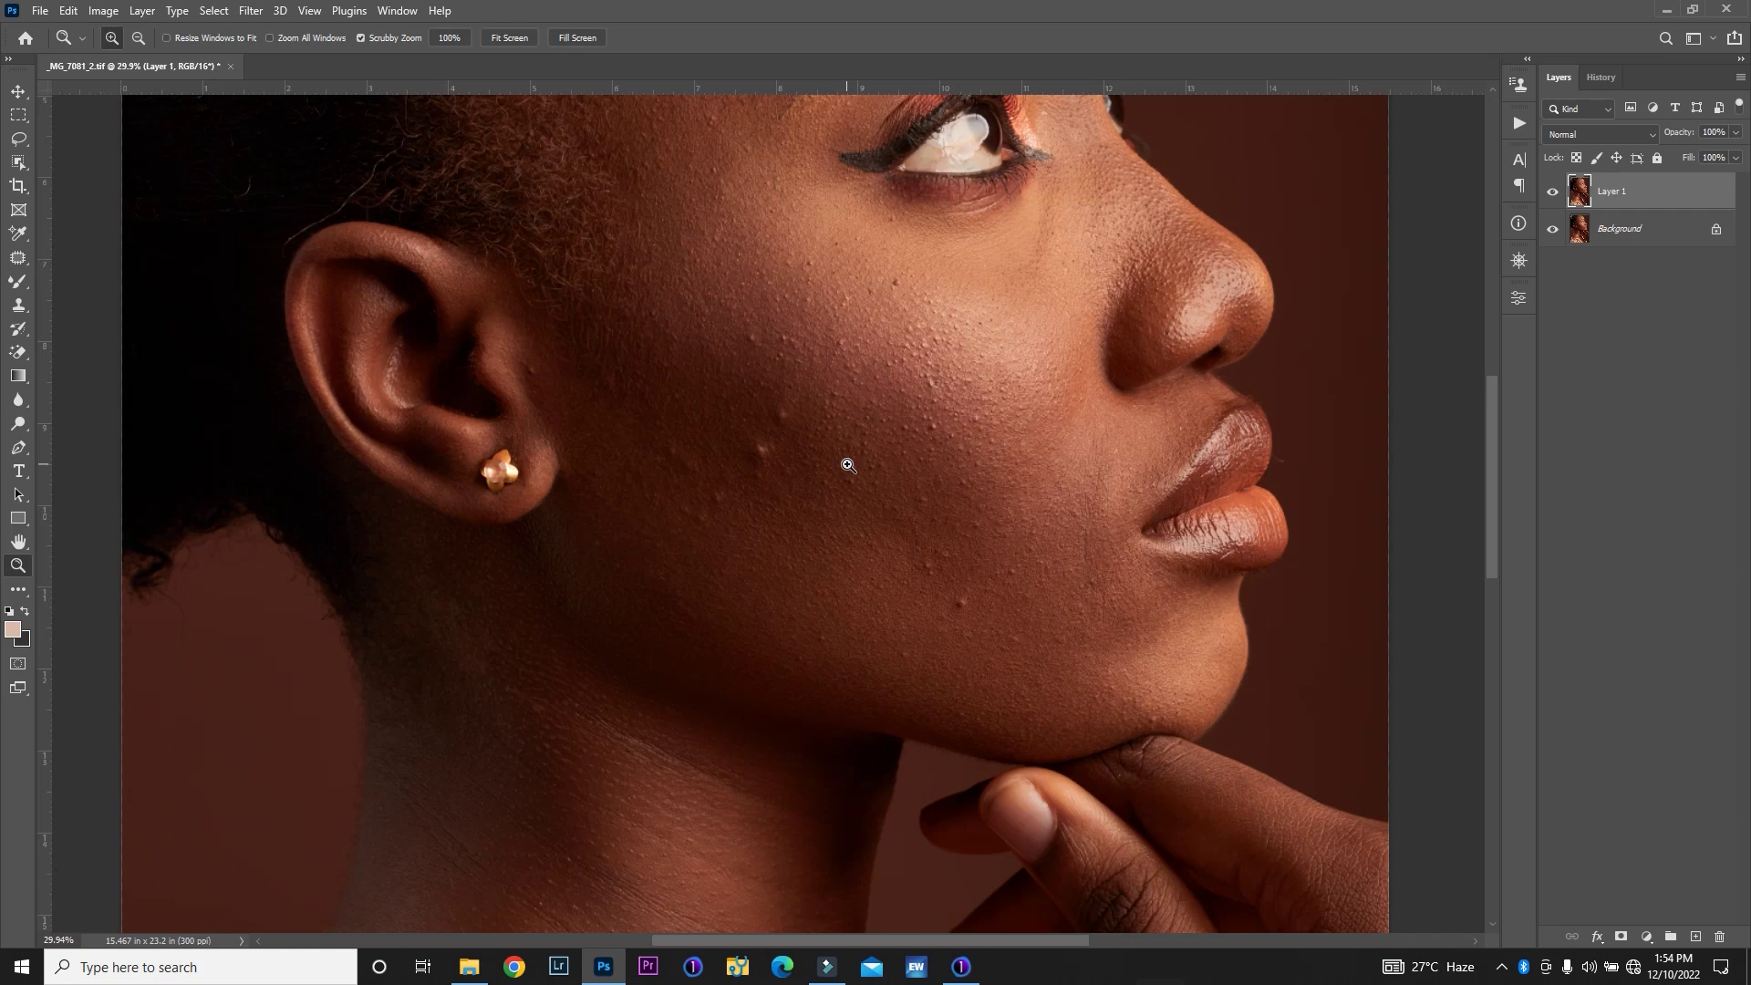
key(j)
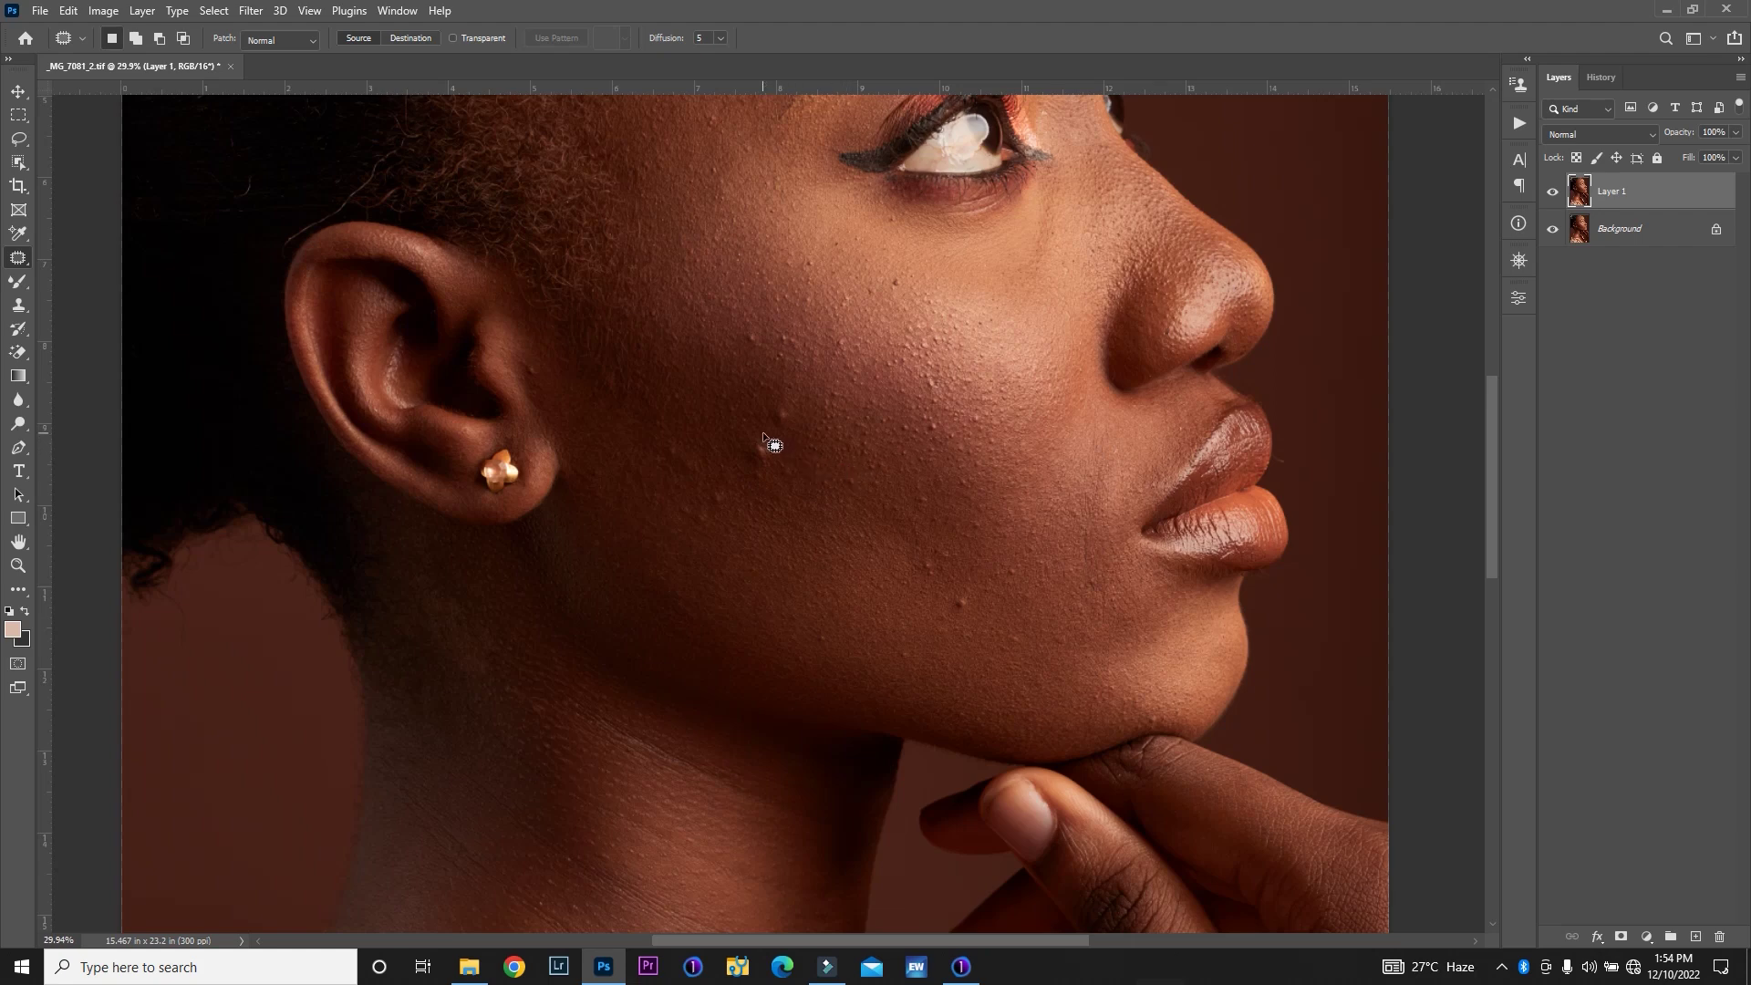
mouse_move(762, 436)
mouse_down()
mouse_move(735, 472)
mouse_move(765, 484)
mouse_move(769, 448)
mouse_up()
drag(764, 468, 812, 472)
key(ctrl+d)
mouse_move(777, 397)
mouse_down()
mouse_move(792, 438)
mouse_move(786, 397)
mouse_move(818, 426)
mouse_up()
key(ctrl+d)
mouse_move(749, 321)
mouse_down()
mouse_move(770, 353)
mouse_move(752, 324)
mouse_move(721, 351)
mouse_up()
mouse_move(602, 360)
mouse_down()
mouse_move(627, 401)
mouse_move(610, 371)
mouse_move(642, 380)
mouse_move(518, 370)
mouse_move(544, 385)
mouse_move(538, 364)
mouse_move(566, 418)
mouse_up()
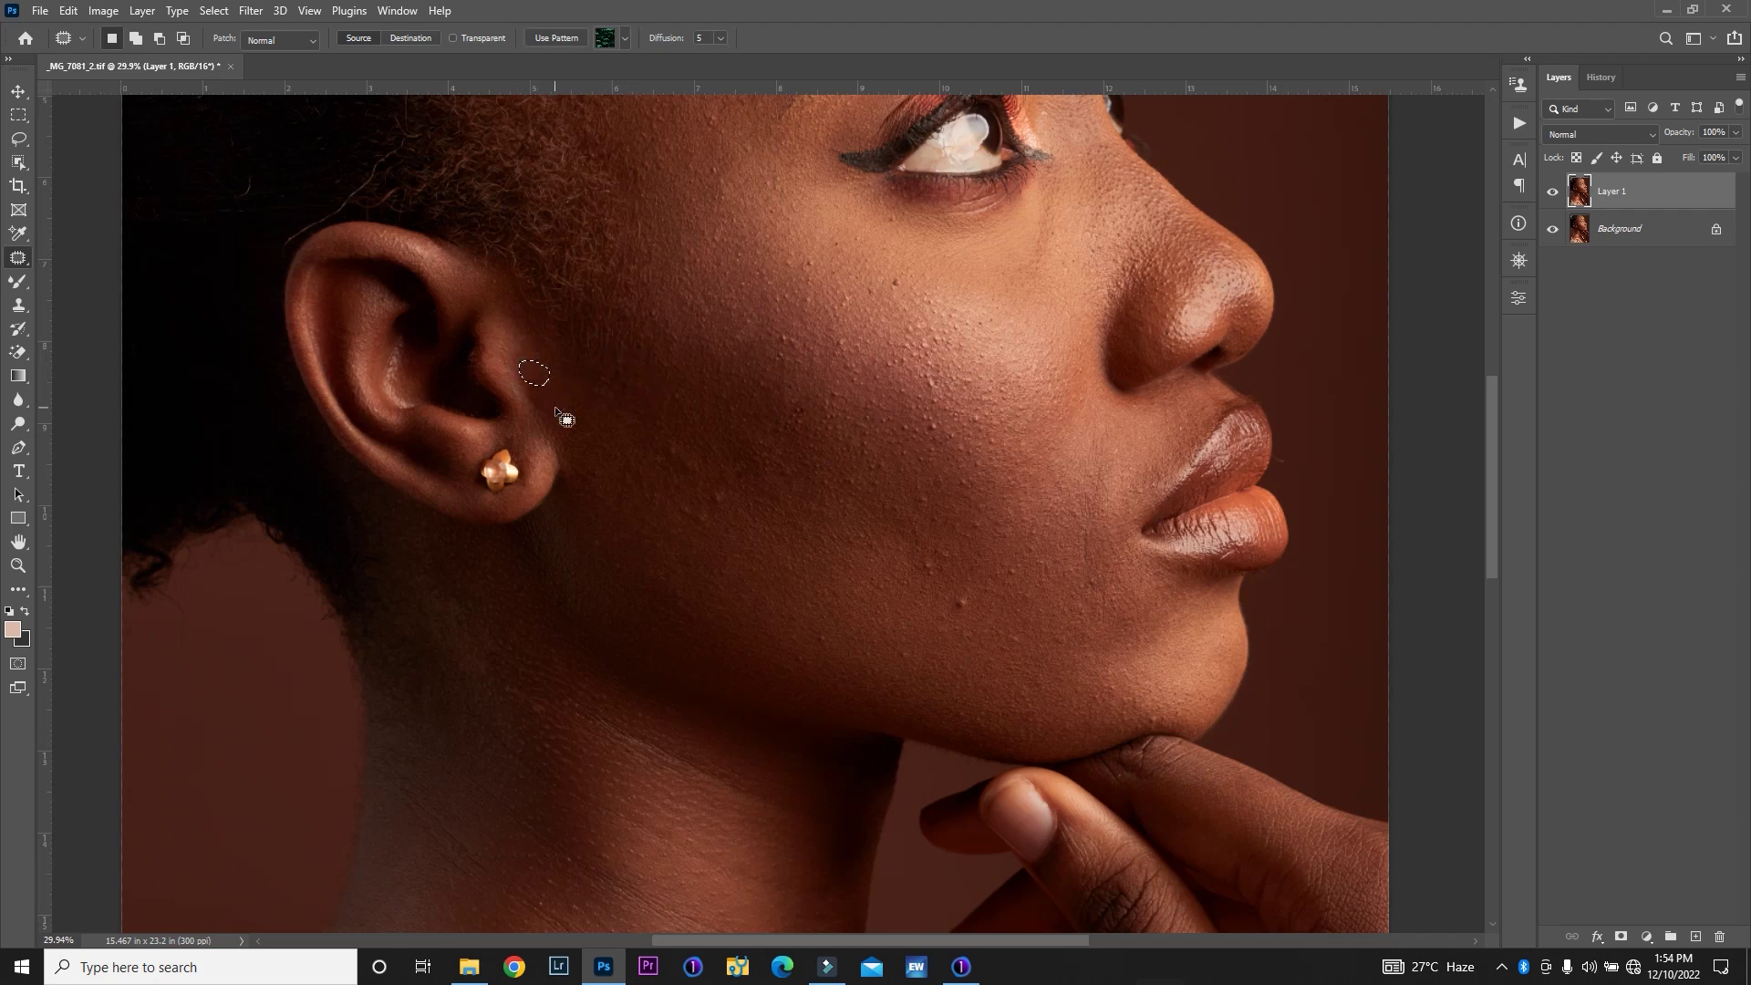
Patch out the bumps near the jaw and on the lower cheek with clean neighbouring skin
click(956, 587)
mouse_move(970, 597)
mouse_down()
mouse_move(935, 607)
mouse_move(929, 553)
mouse_move(930, 580)
mouse_move(923, 568)
mouse_up()
mouse_move(655, 448)
mouse_down()
mouse_move(715, 477)
mouse_move(683, 464)
mouse_move(676, 443)
mouse_move(696, 477)
mouse_move(700, 456)
mouse_move(681, 455)
mouse_move(695, 444)
mouse_move(698, 547)
mouse_move(719, 527)
mouse_move(699, 513)
mouse_move(731, 571)
mouse_up()
click(695, 437)
click(715, 488)
drag(723, 505, 761, 530)
click(746, 512)
Patch out the dark spot below the eye and the raised bumps across the upper cheek
click(887, 271)
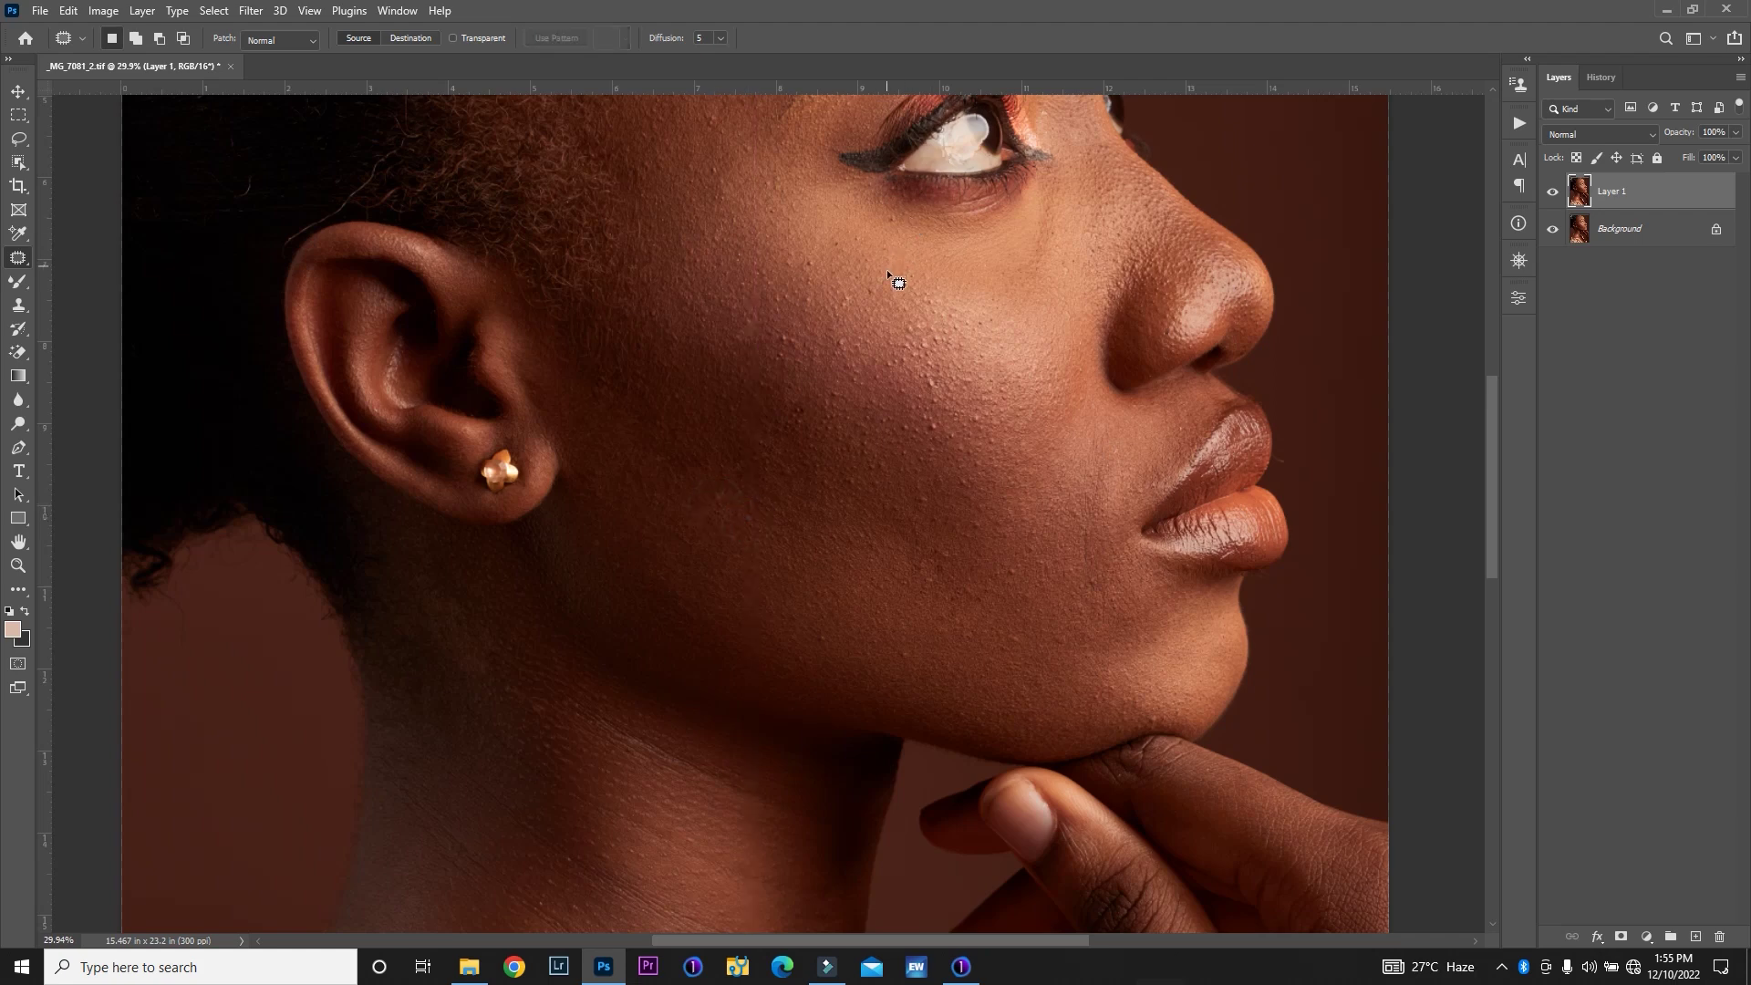
drag(892, 303, 907, 290)
click(899, 289)
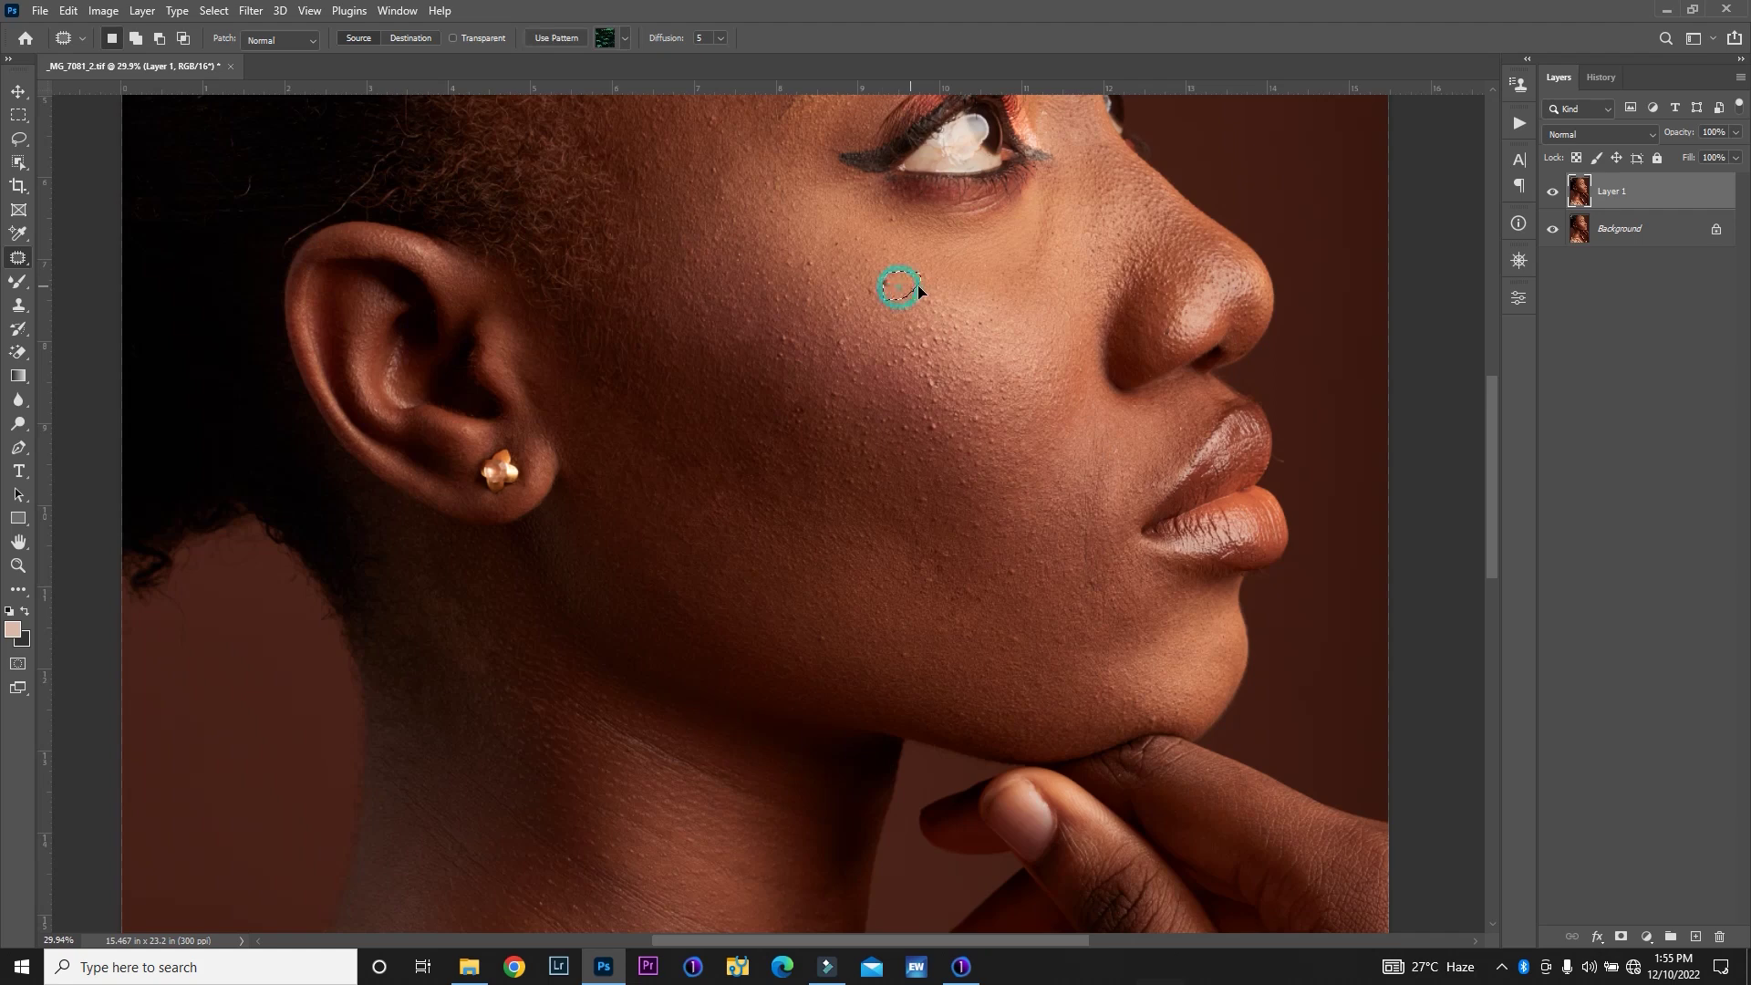
click(929, 288)
drag(824, 262, 802, 243)
mouse_move(893, 203)
mouse_down()
mouse_move(901, 244)
mouse_move(782, 339)
mouse_up()
key(ctrl+d)
mouse_move(922, 374)
mouse_down()
mouse_move(960, 422)
mouse_move(955, 378)
mouse_up()
click(955, 377)
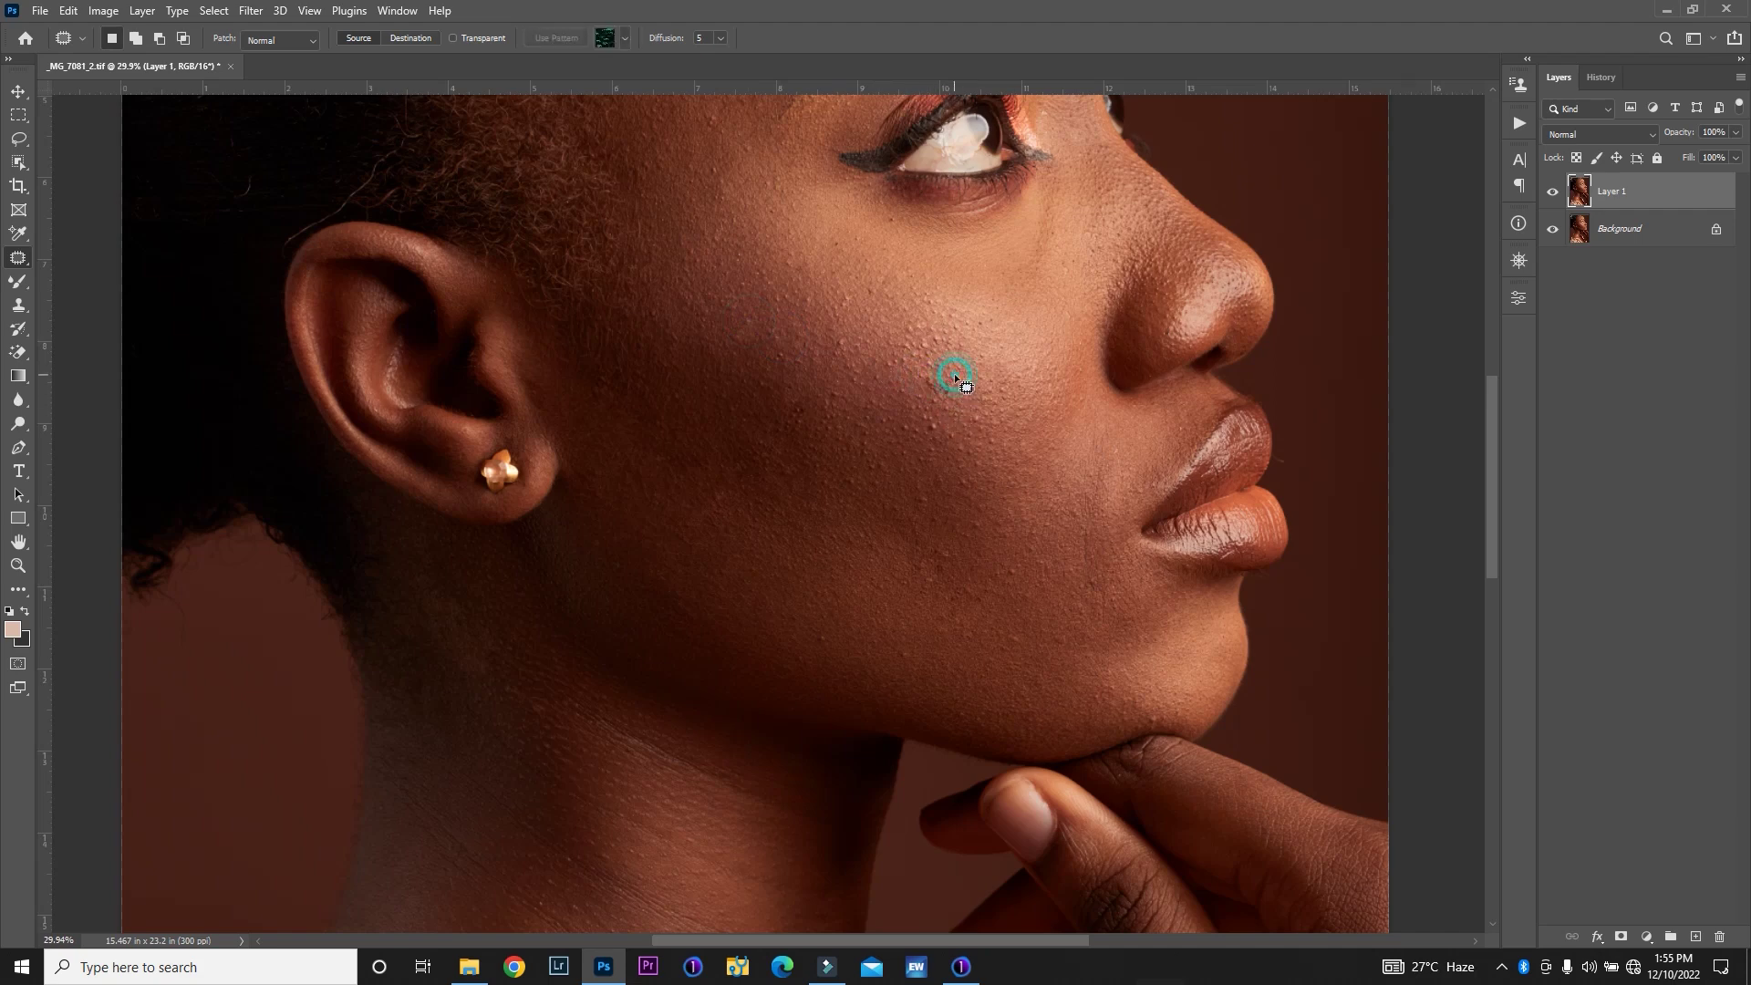
drag(937, 440, 940, 423)
click(952, 425)
Patch out the small blemishes on the temple and the side of the face near the hairline
drag(1490, 498, 1490, 412)
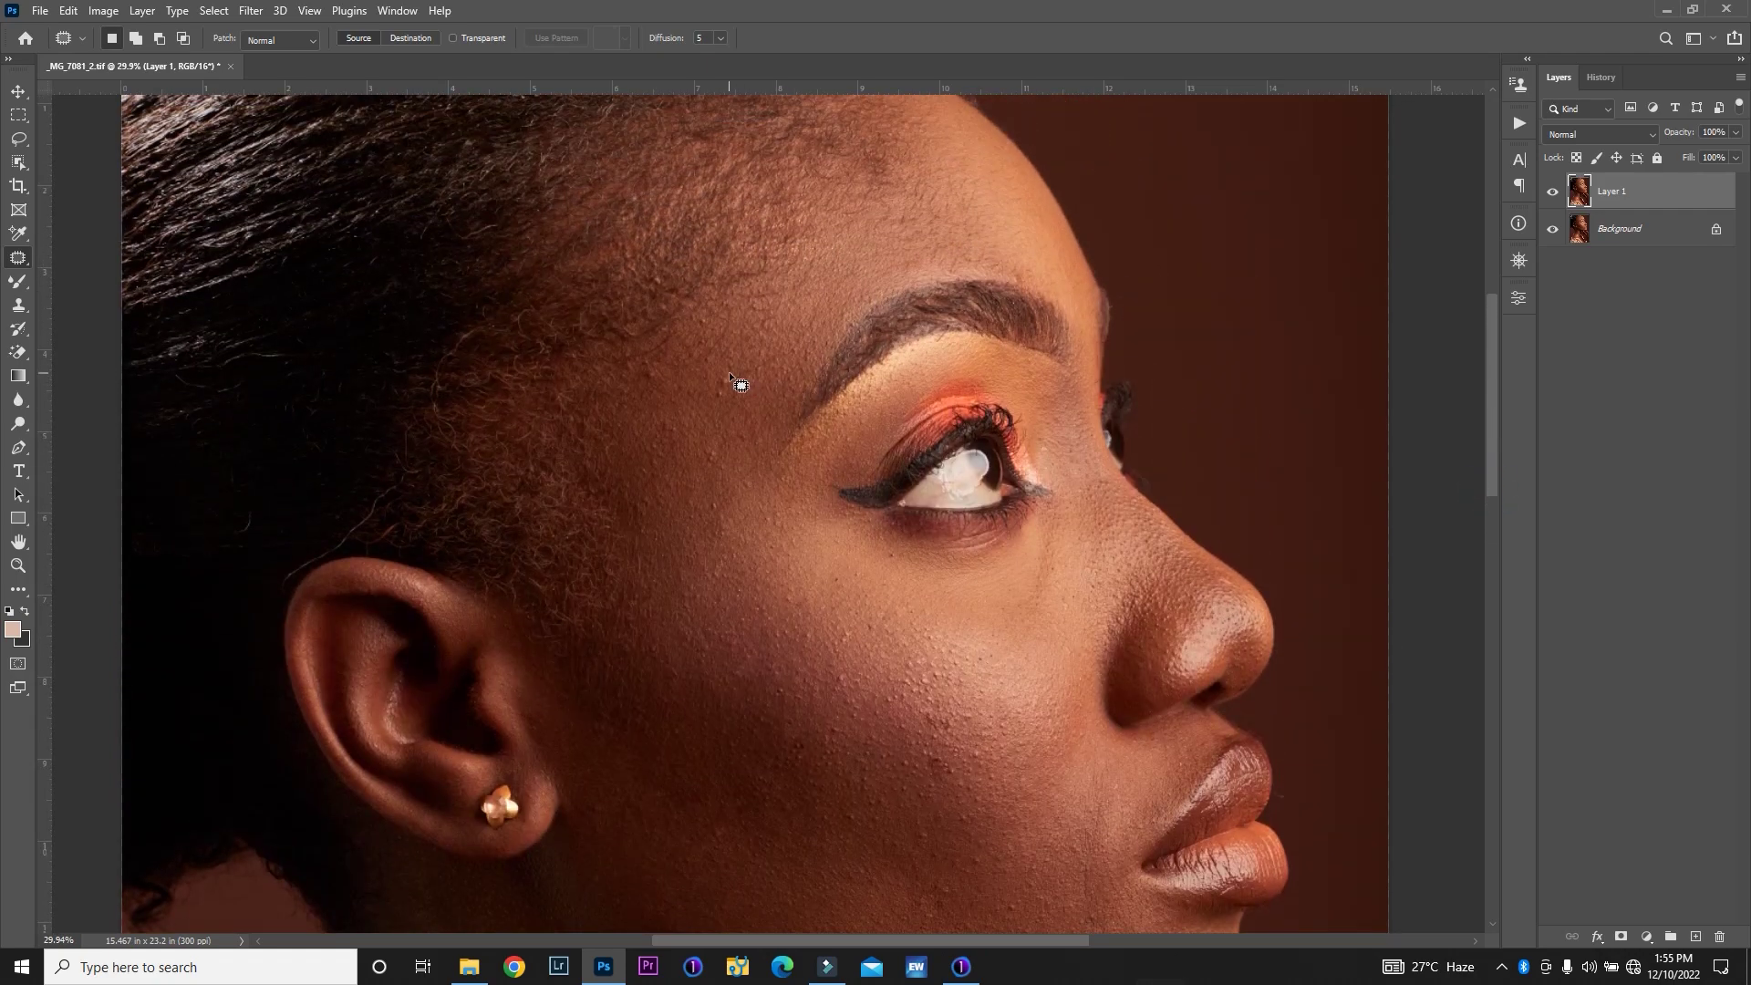
drag(731, 369, 732, 371)
mouse_move(648, 360)
mouse_down()
mouse_move(661, 391)
mouse_move(653, 360)
mouse_up()
click(707, 466)
Duplicate the retouched layer and rename the lower of the two layers Color
key(ctrl+j)
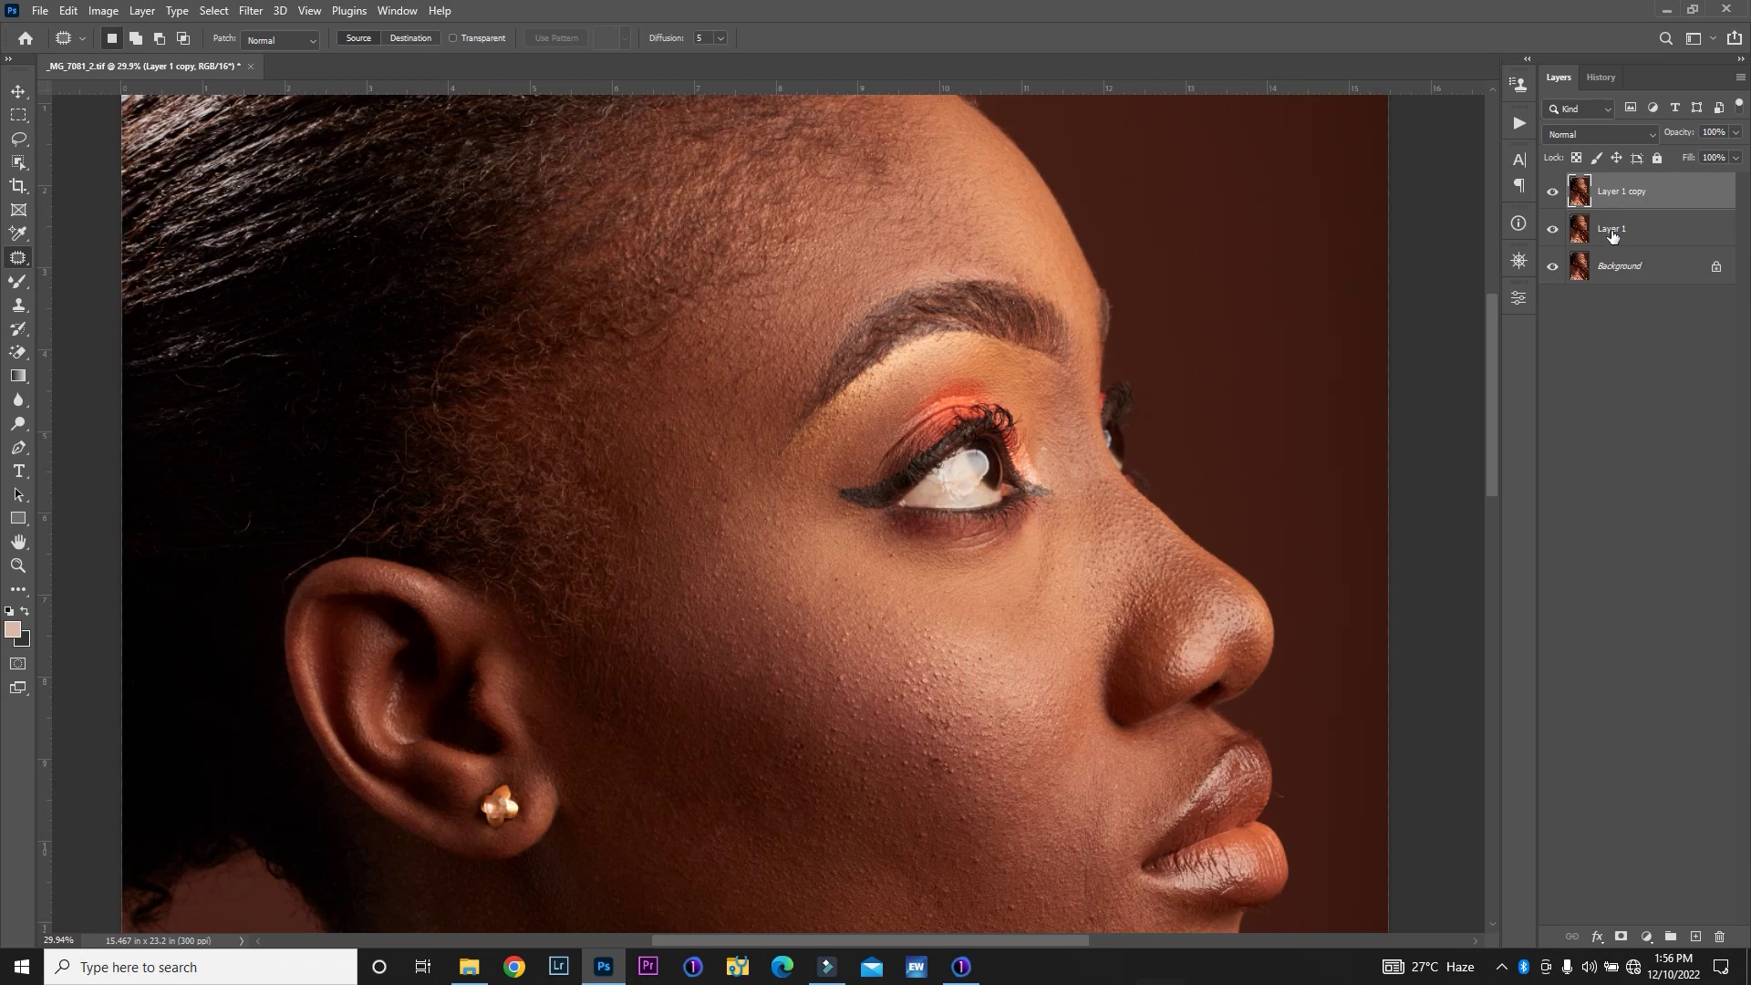
double_click(1613, 230)
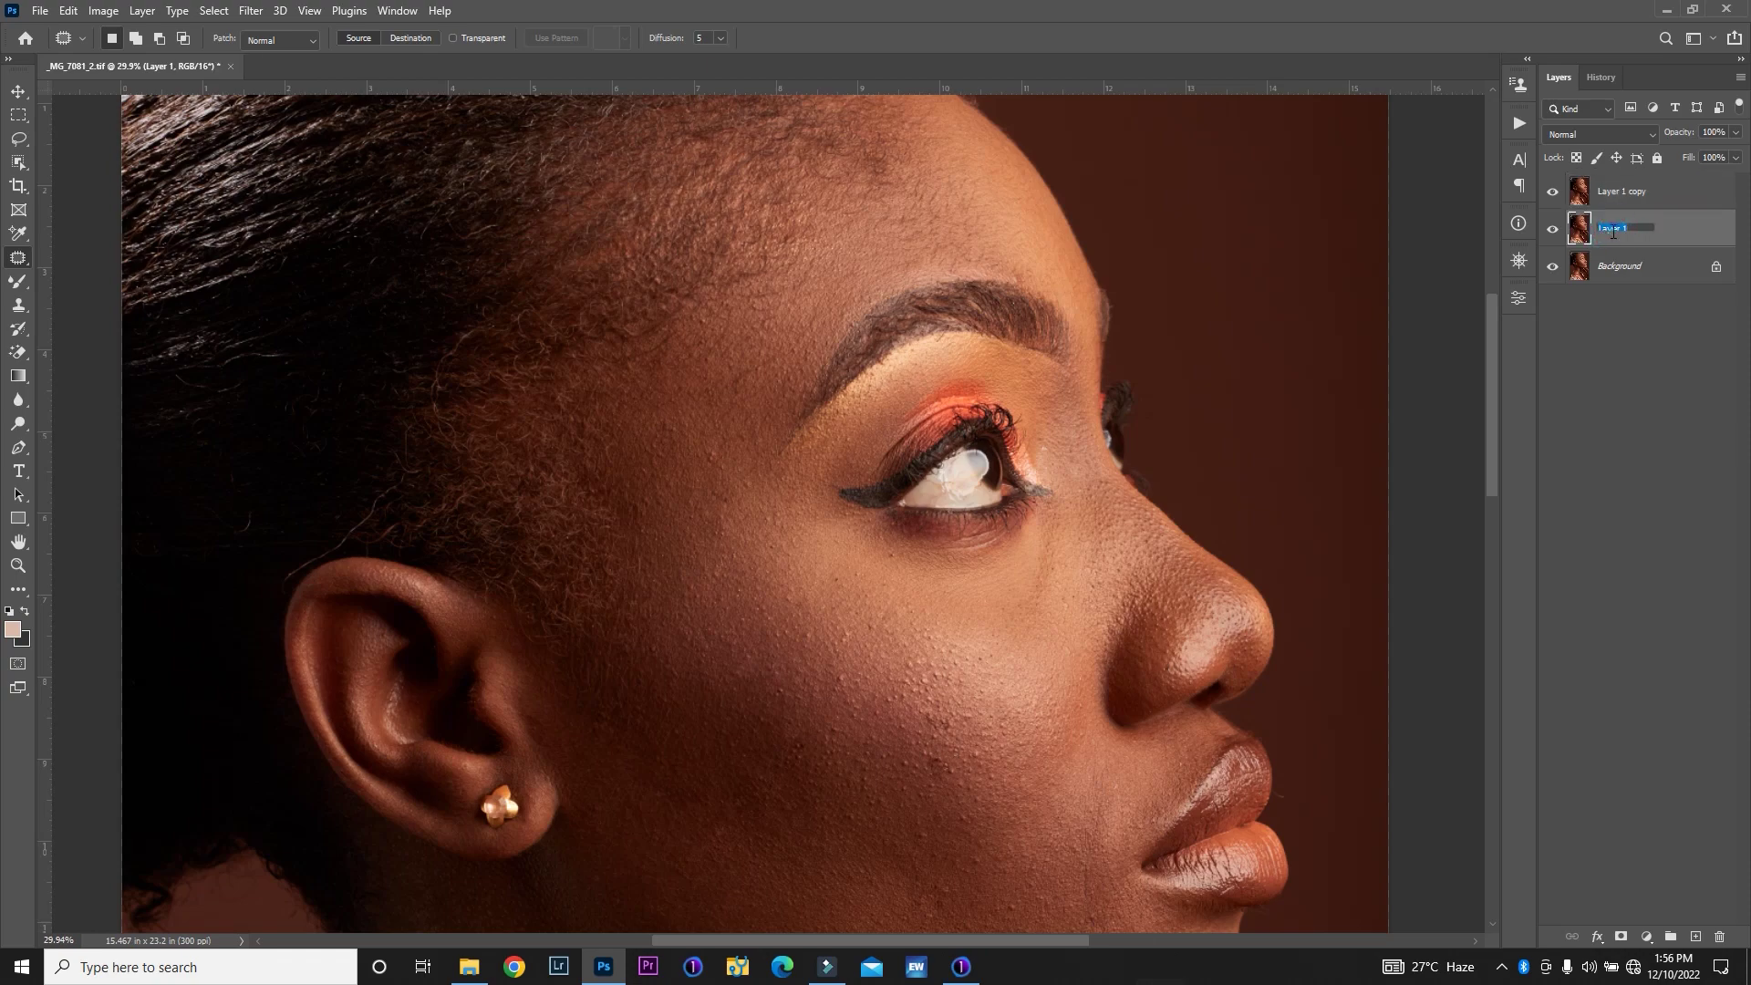
text(Color)
key(Return)
double_click(1615, 227)
text(Color)
key(Return)
Rename the upper duplicate layer Texture
double_click(1634, 193)
text(Texture)
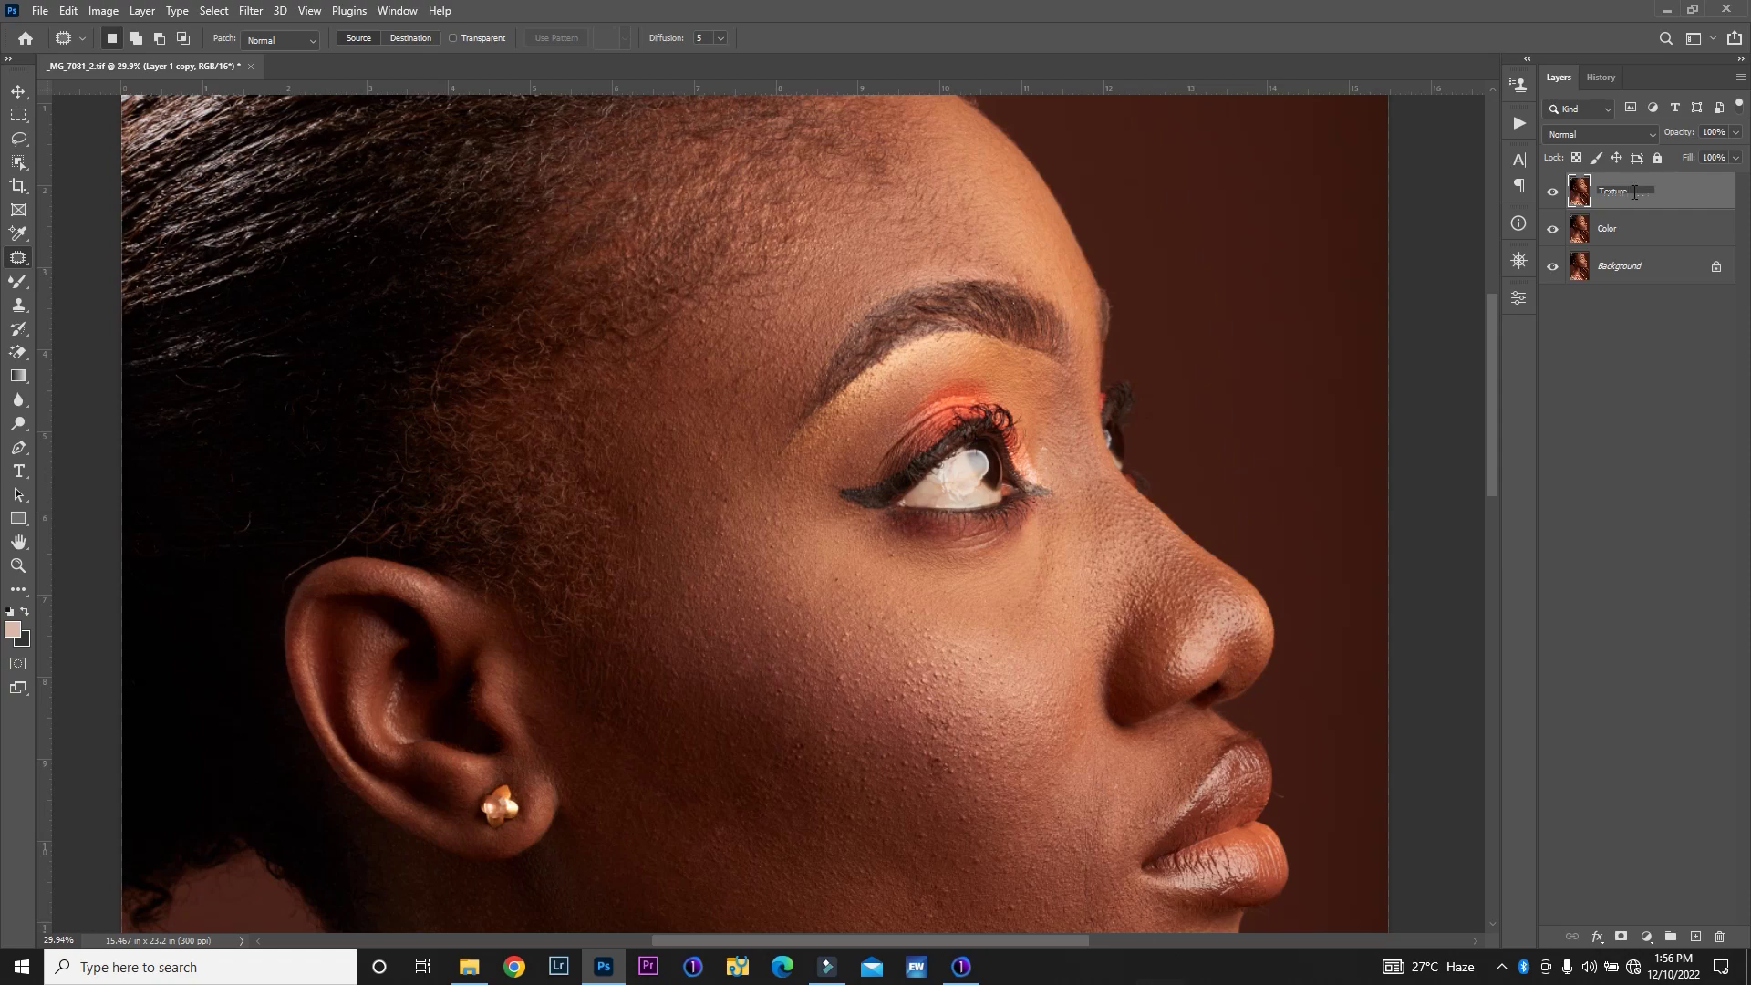
key(Return)
Hide the Texture layer and apply a Median noise filter with a 4-pixel radius to the Color layer
click(1553, 192)
click(1624, 228)
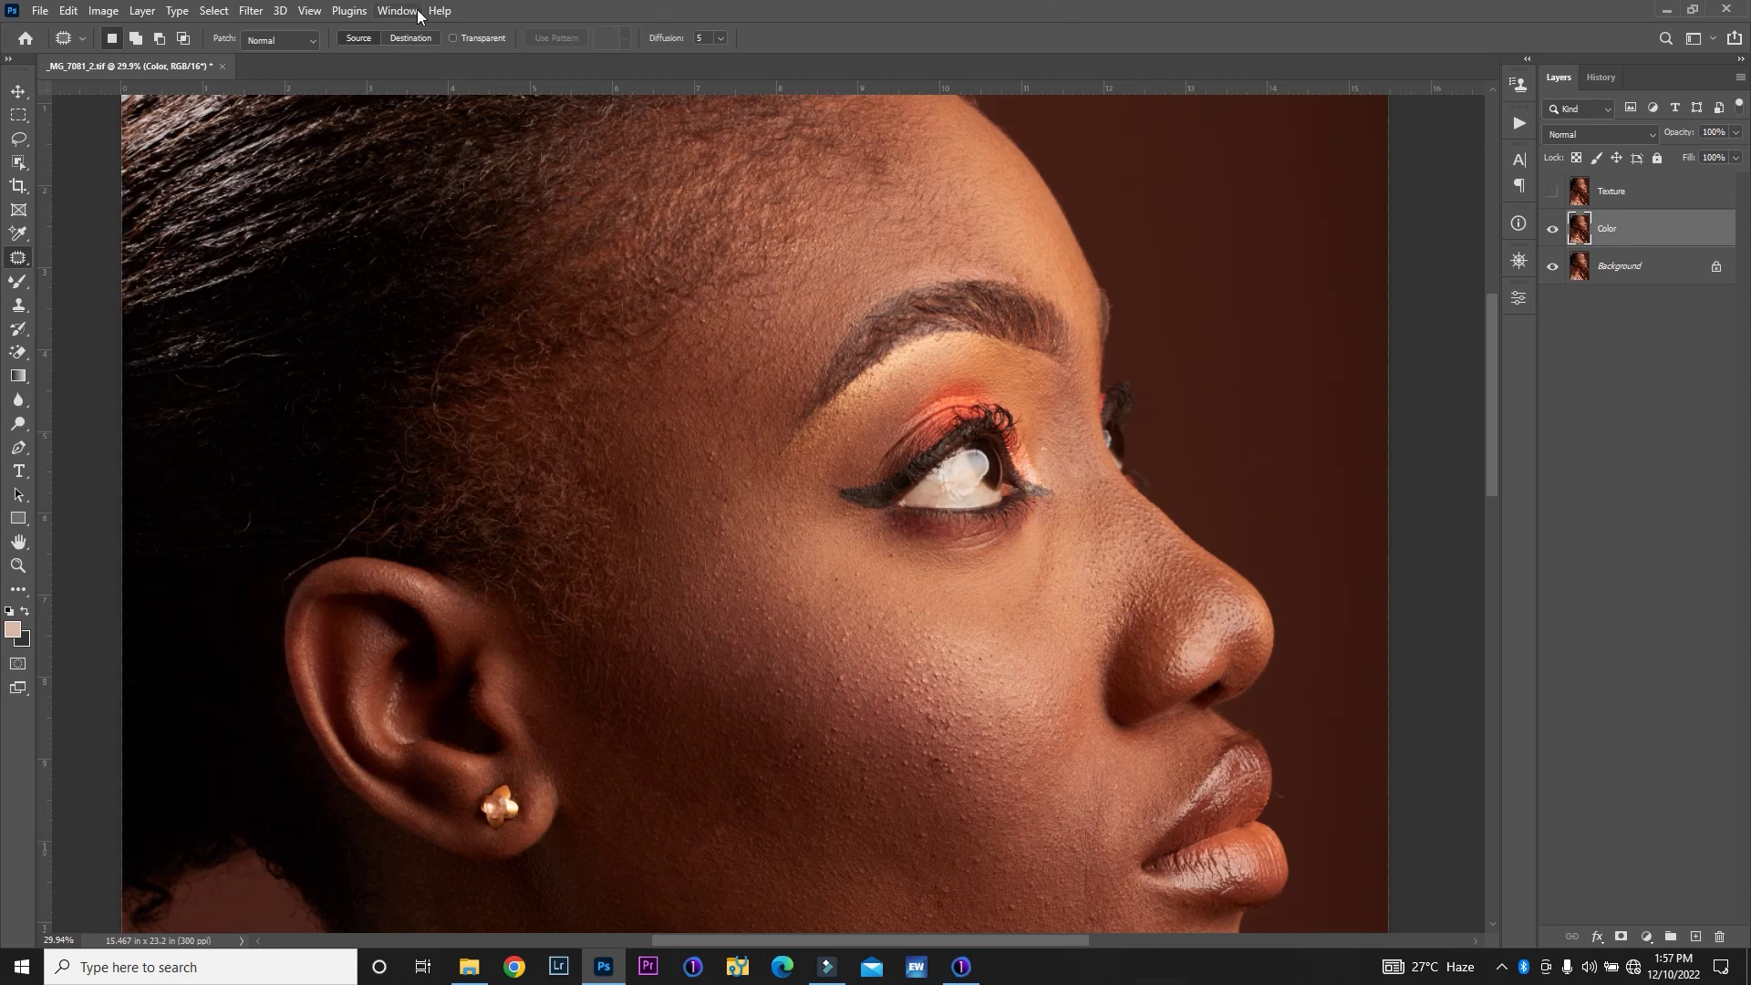
click(253, 13)
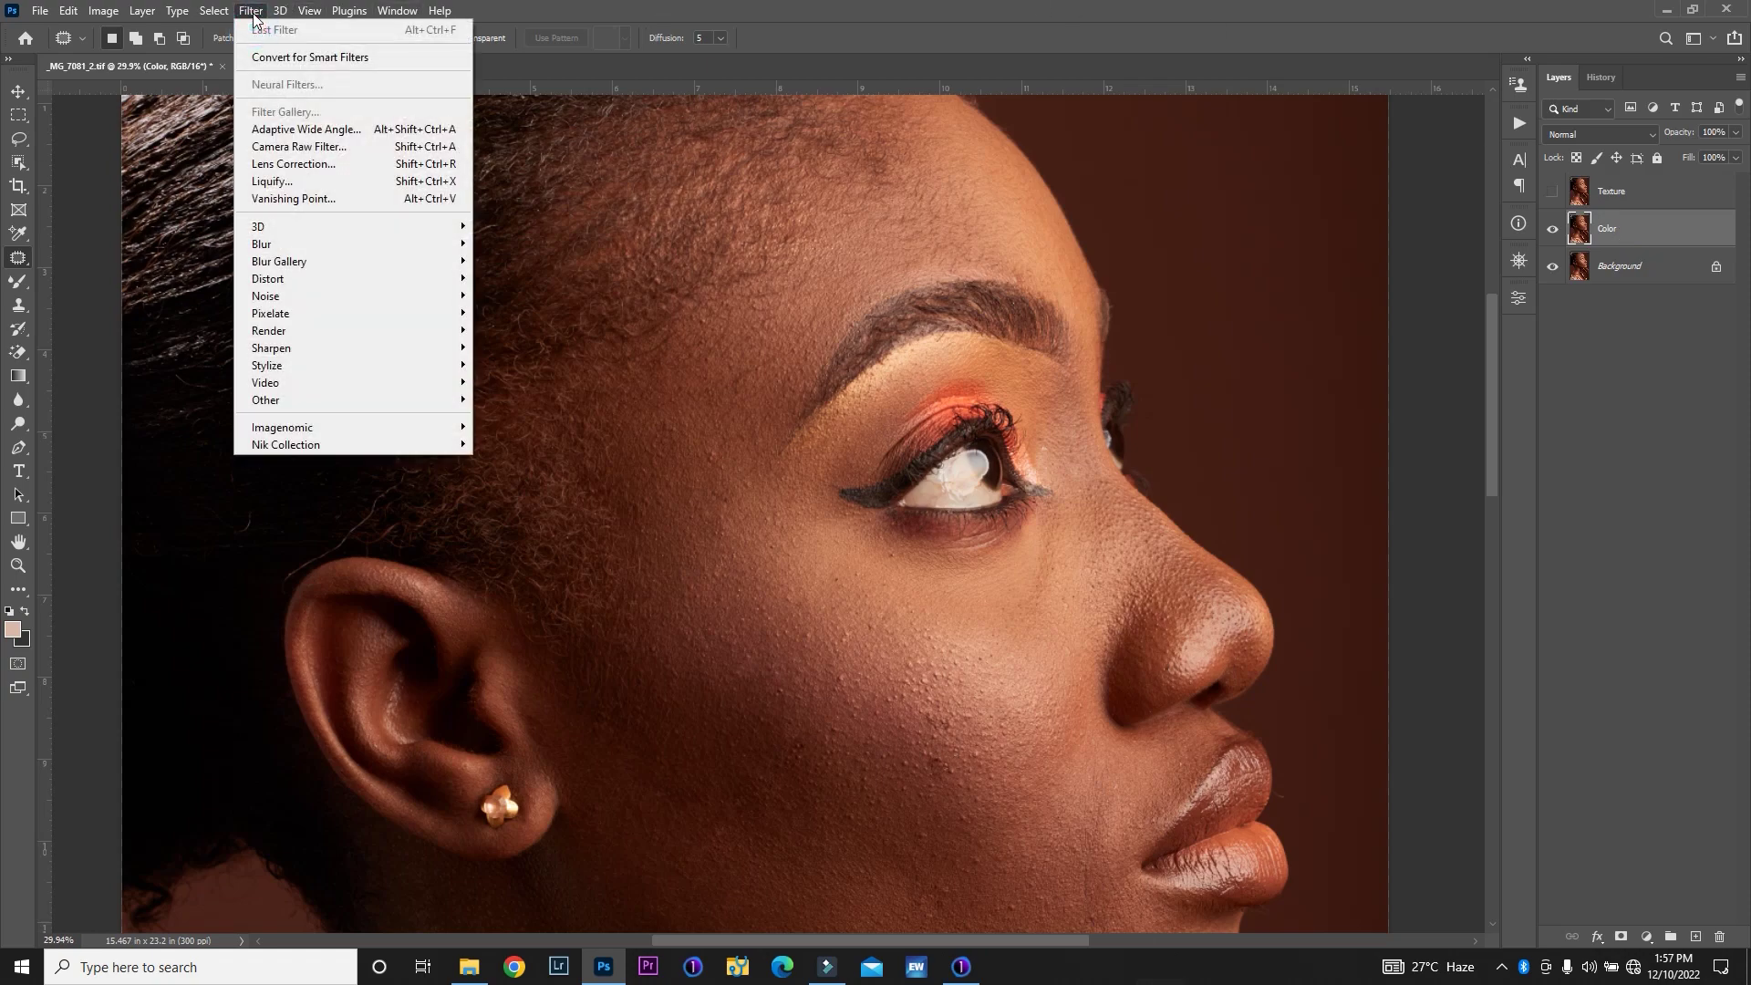
mouse_move(346, 296)
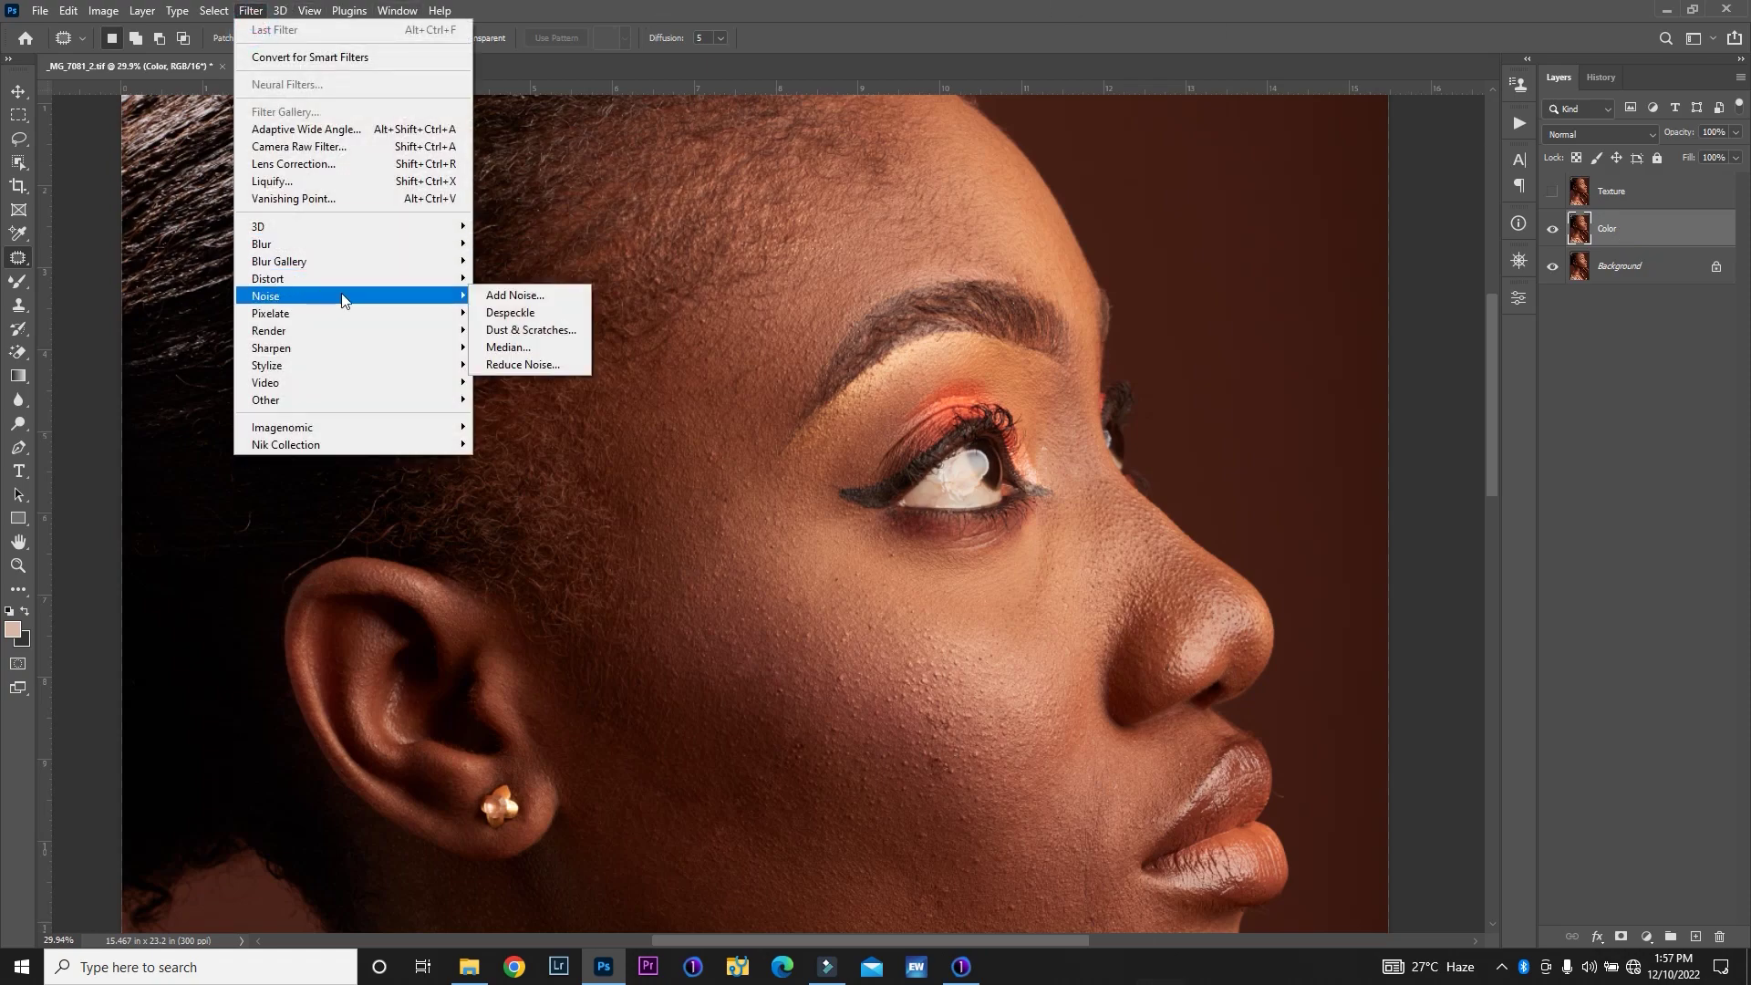
click(529, 347)
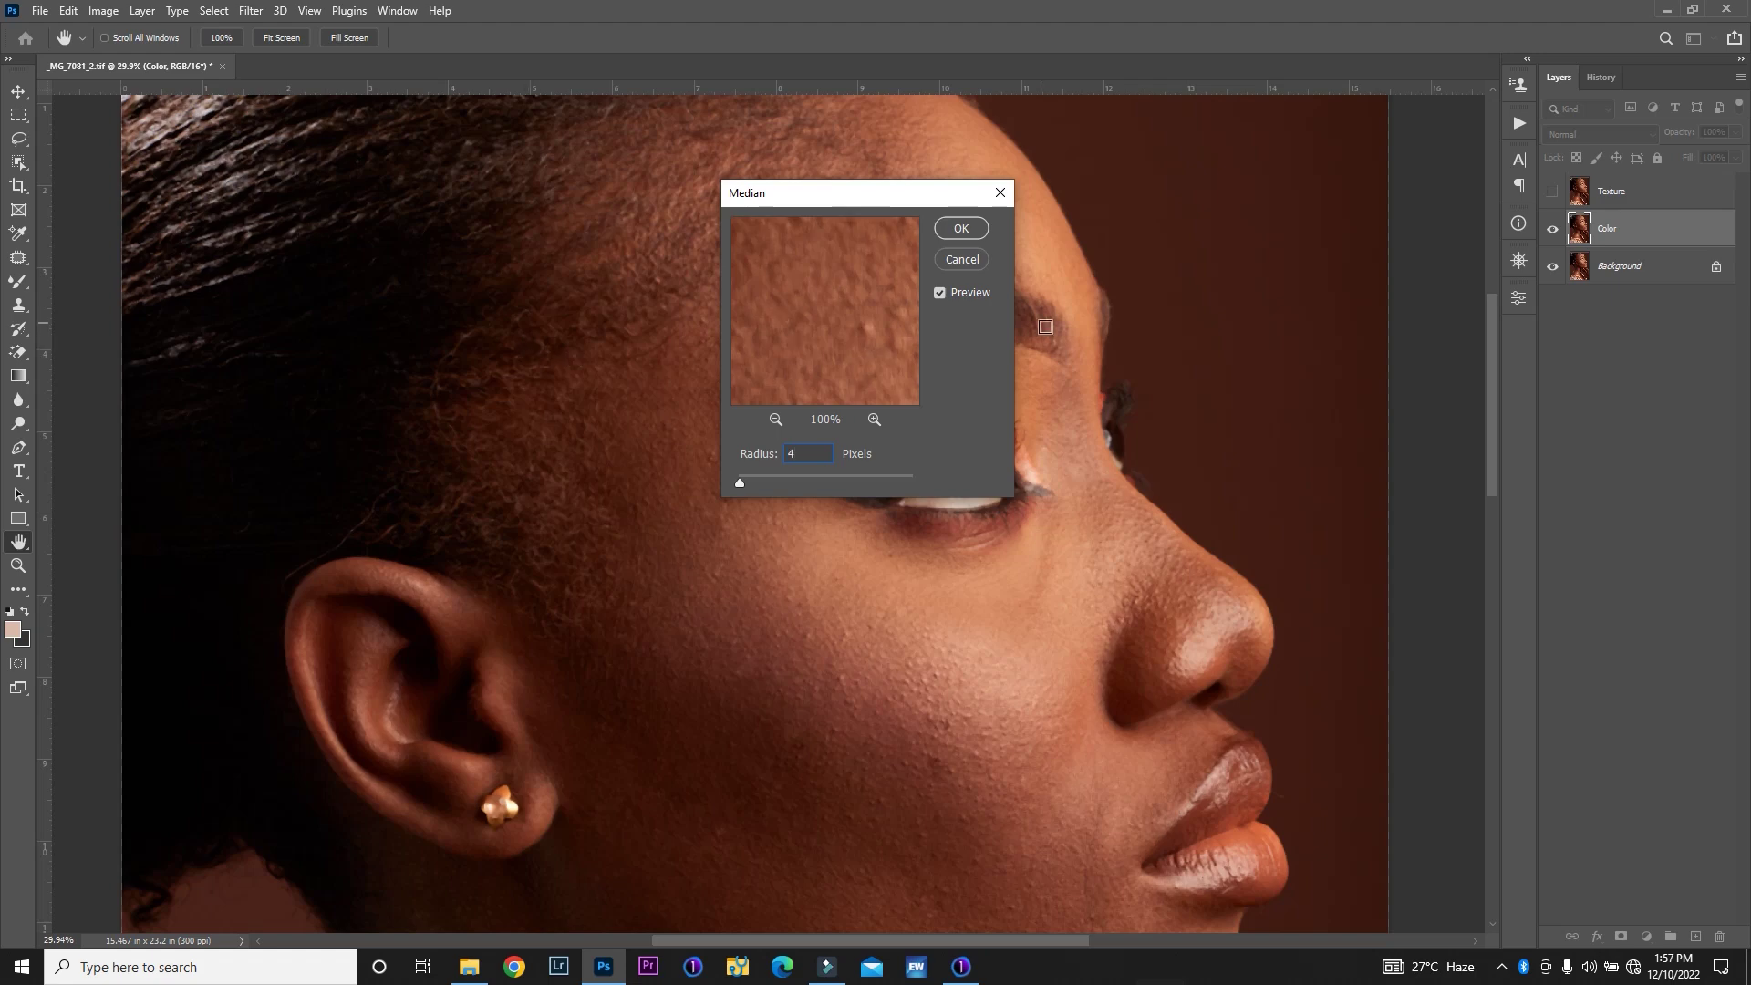
click(975, 227)
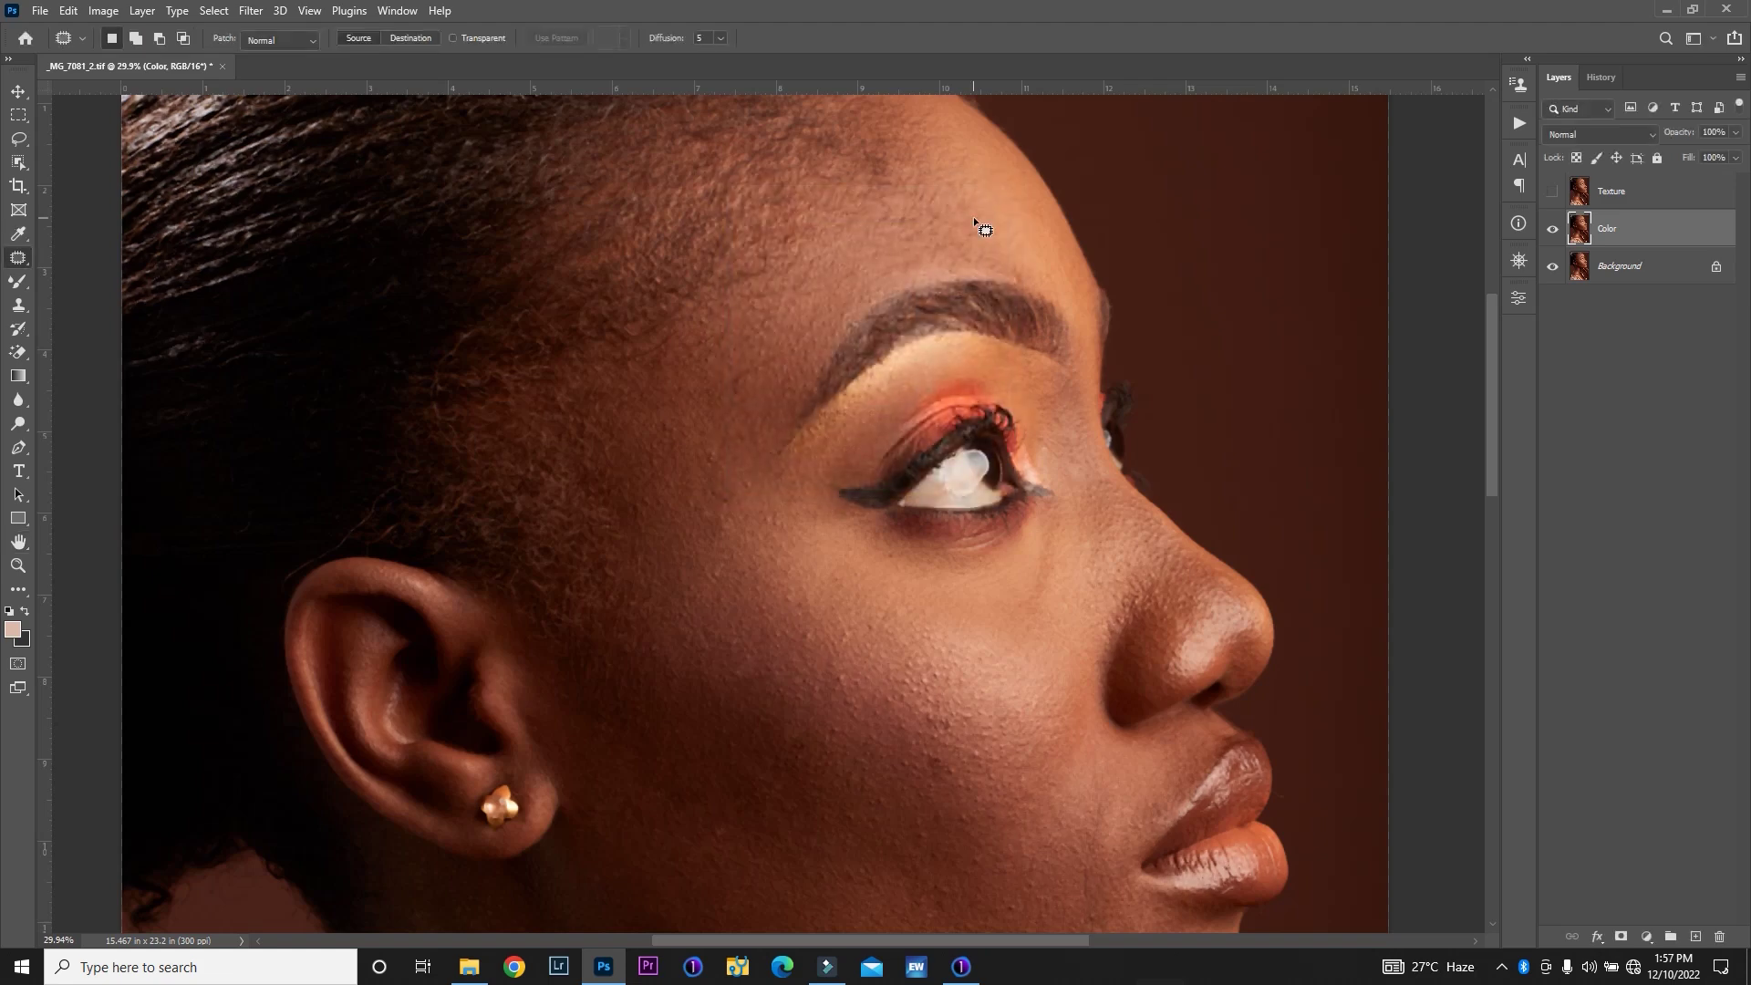
Show the Texture layer and run Apply Image on it from the Color layer with Subtract blending, scale 2 and offset 128
click(1552, 192)
click(1610, 191)
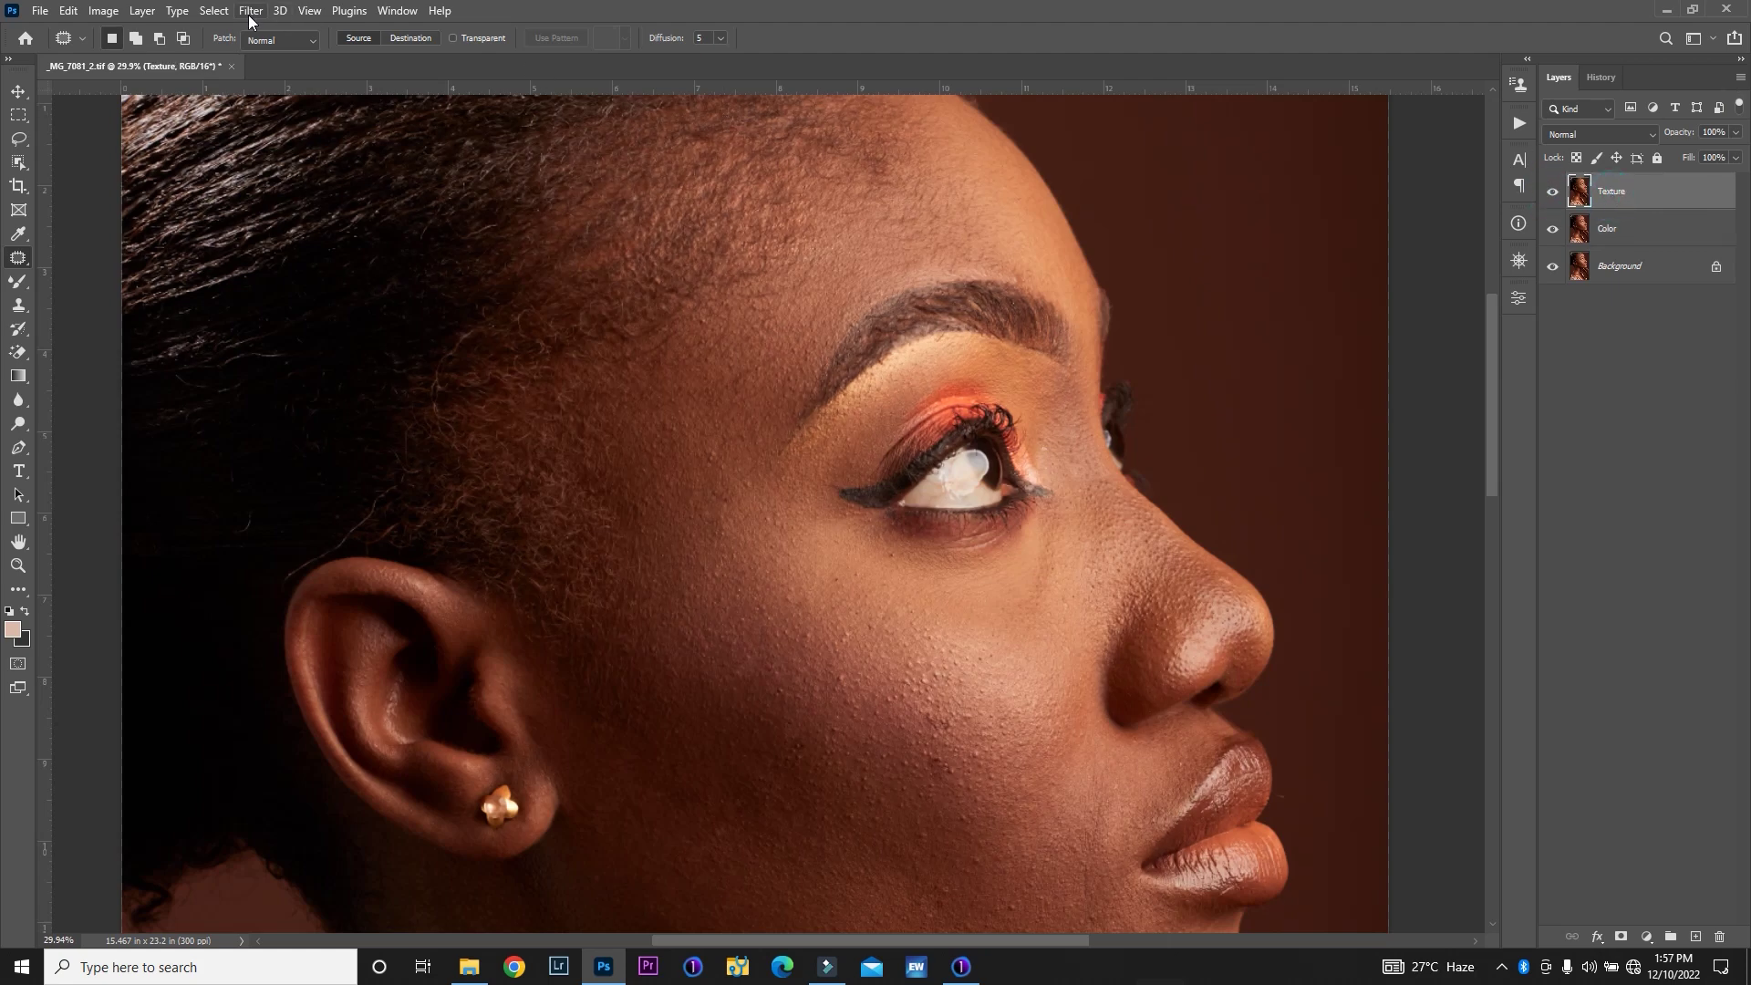
click(103, 11)
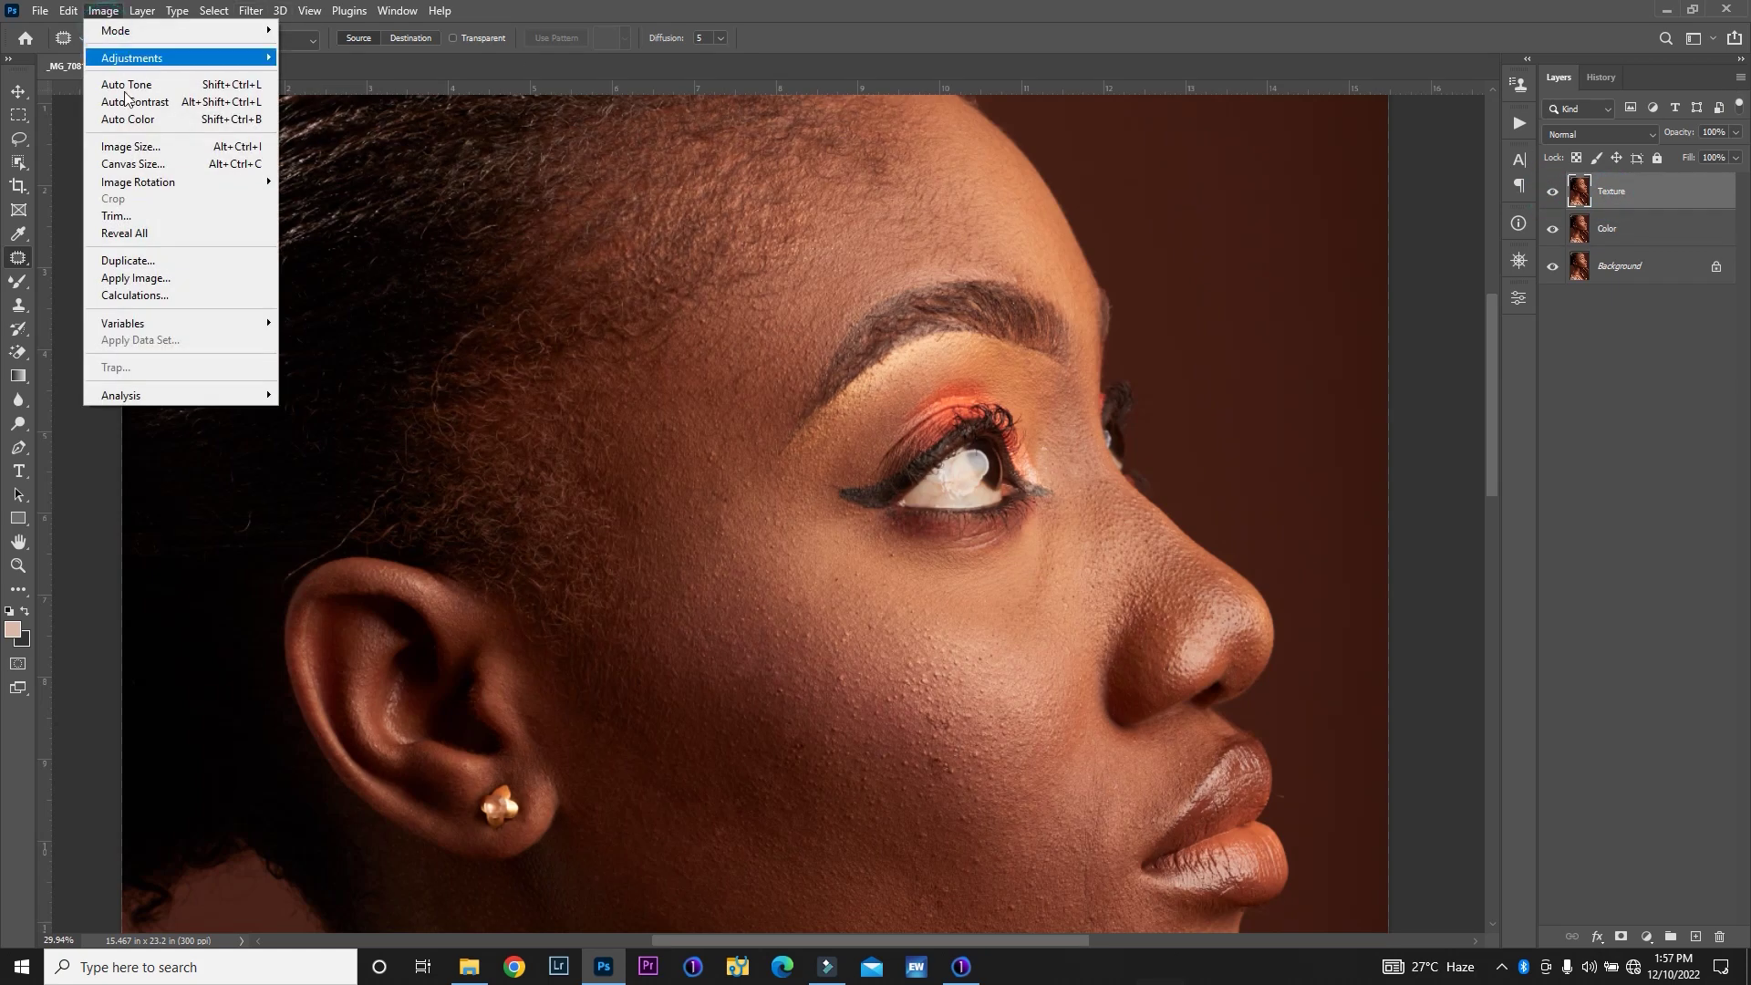
click(146, 278)
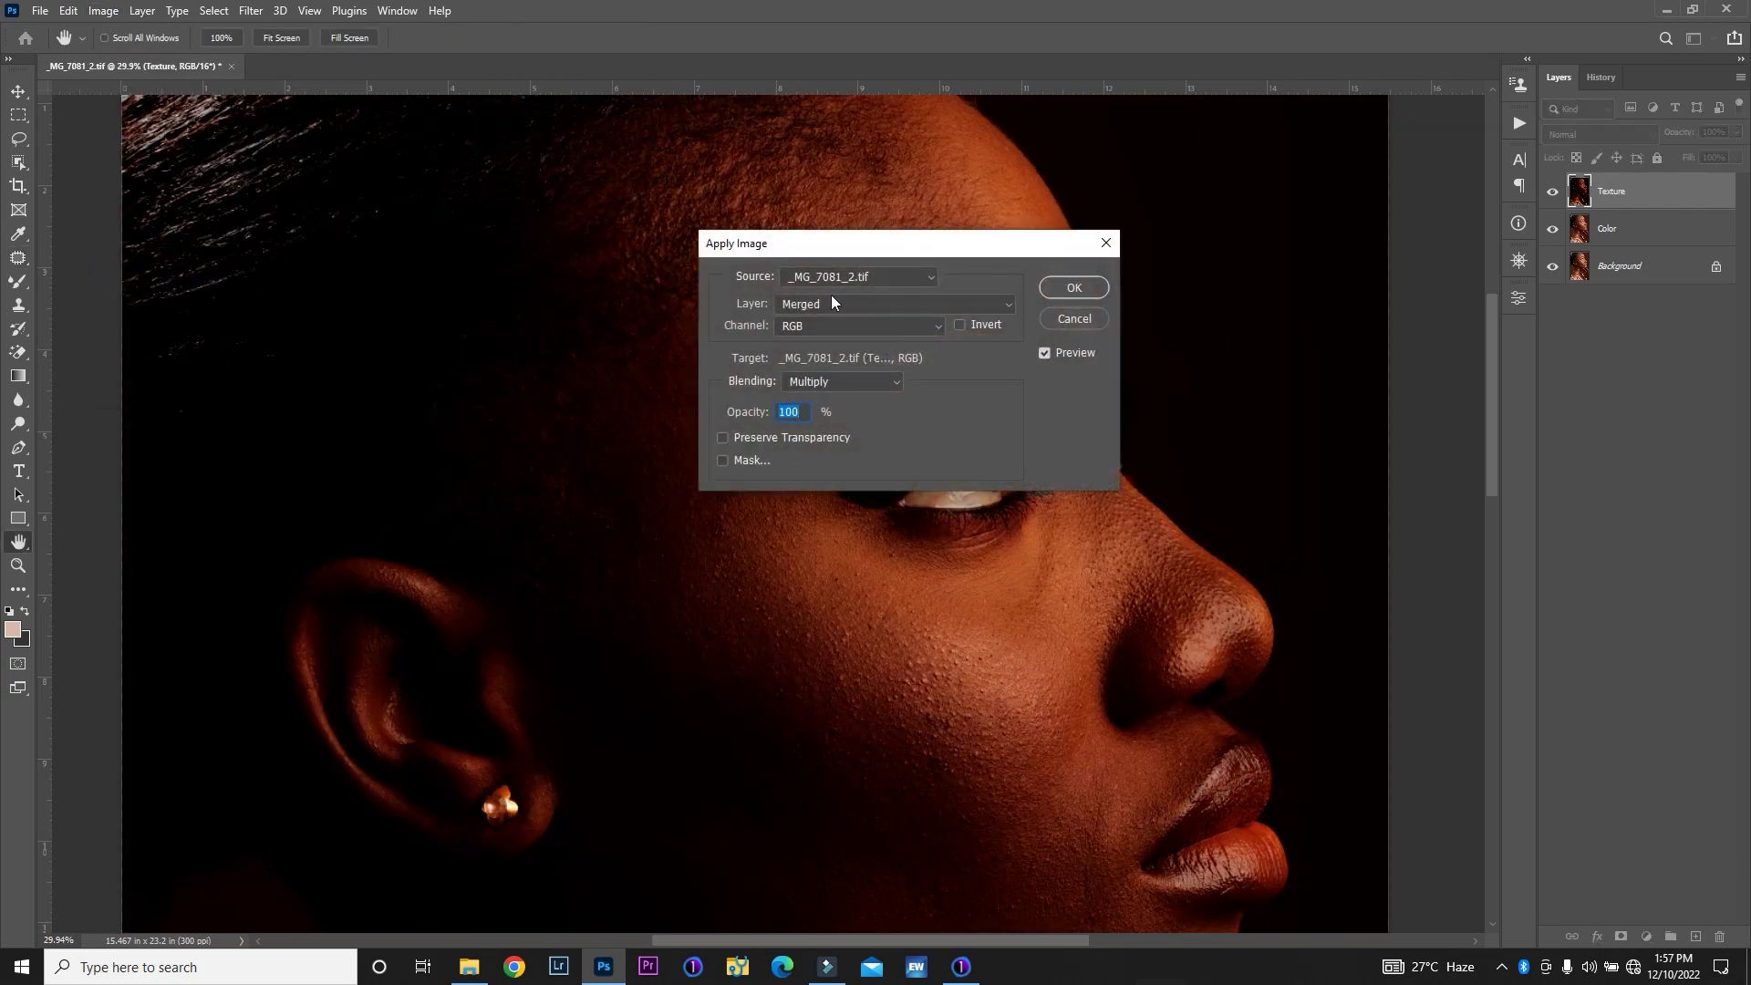
click(831, 303)
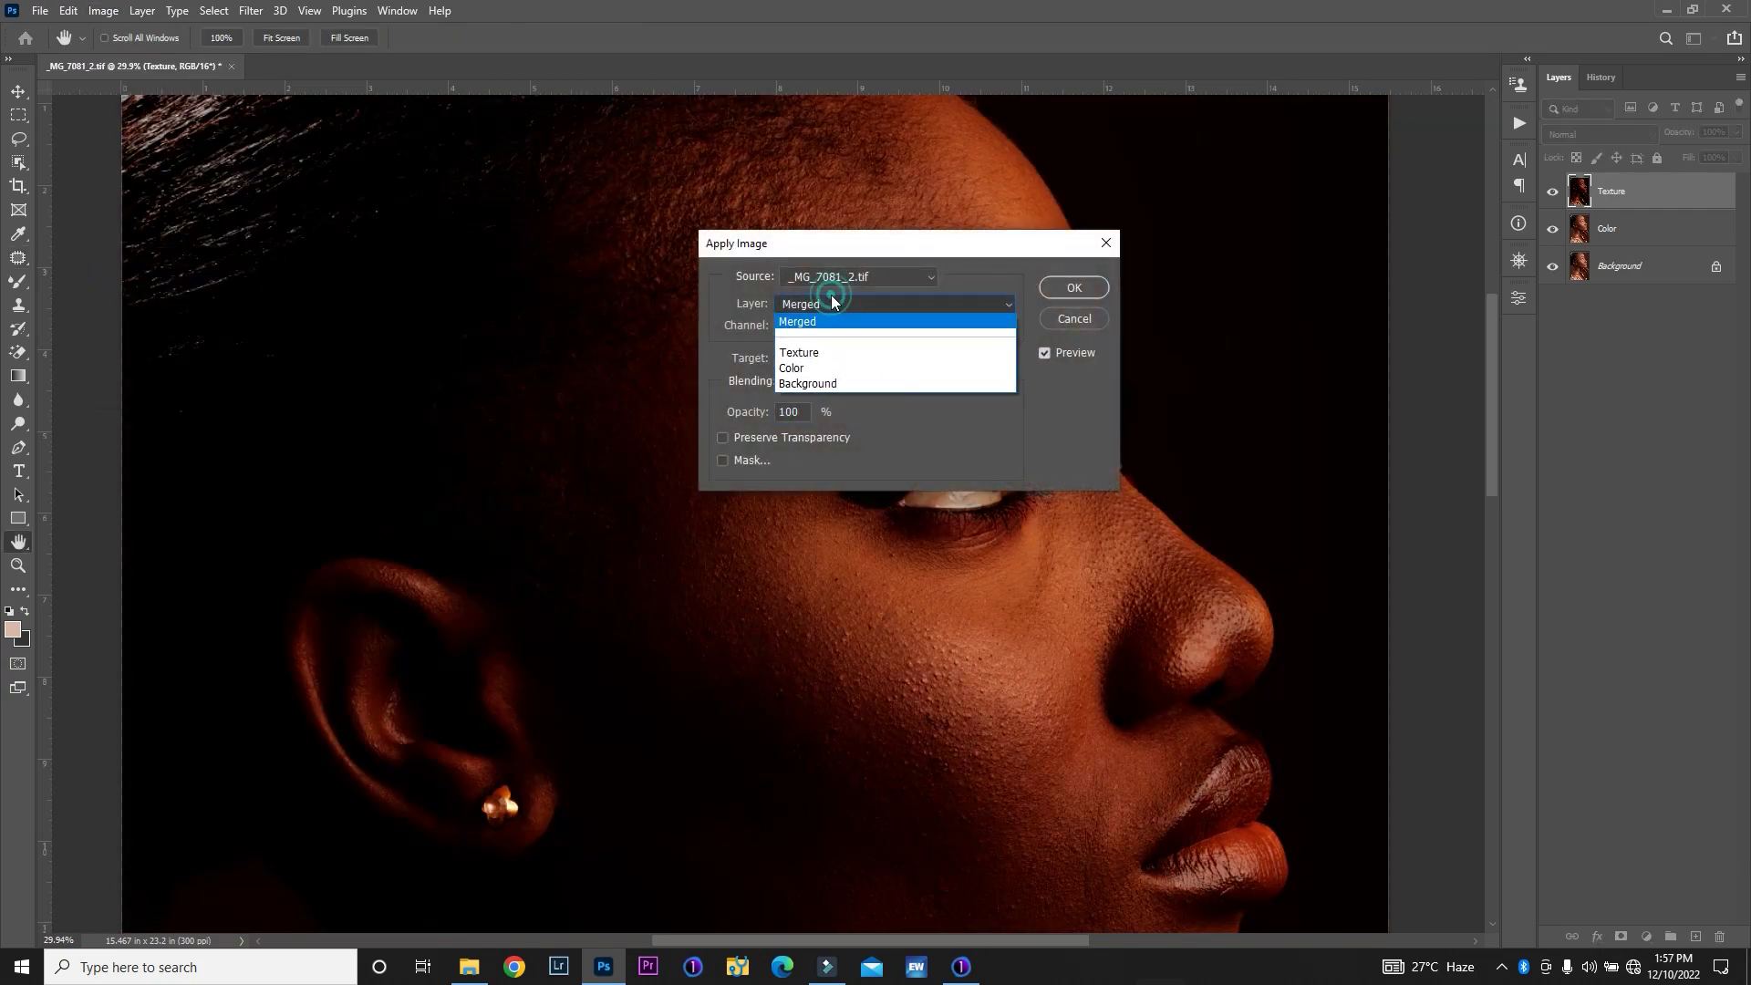
click(806, 372)
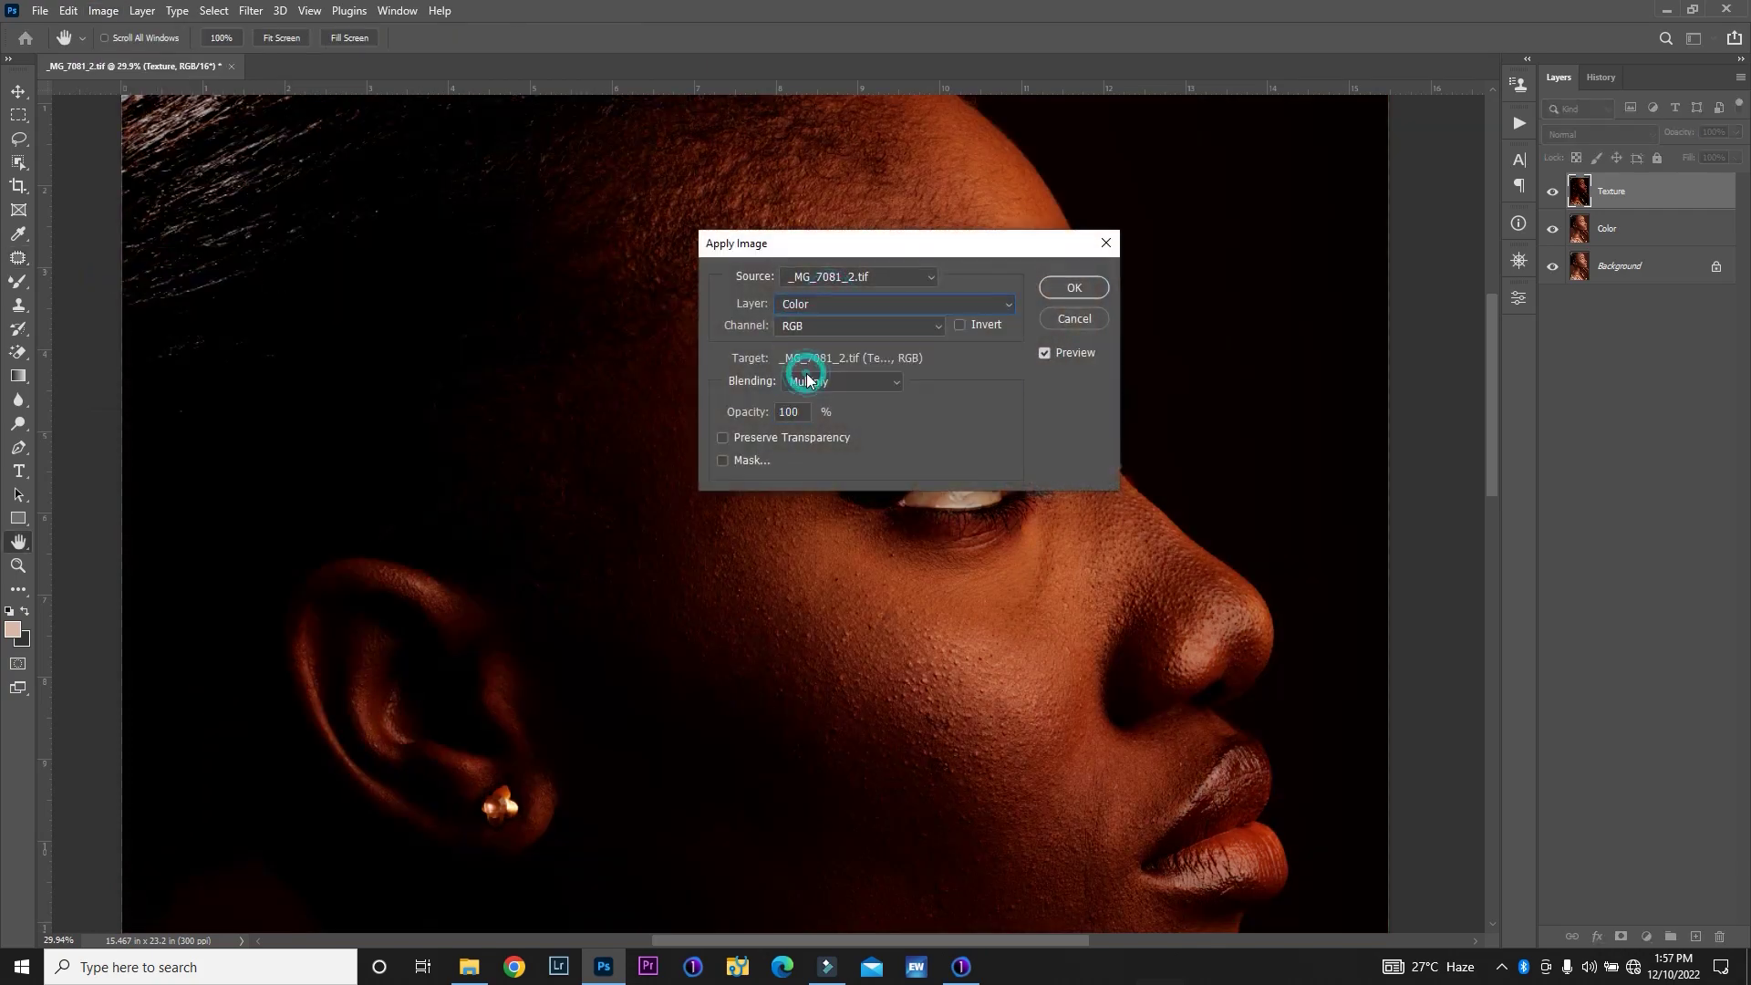
click(863, 381)
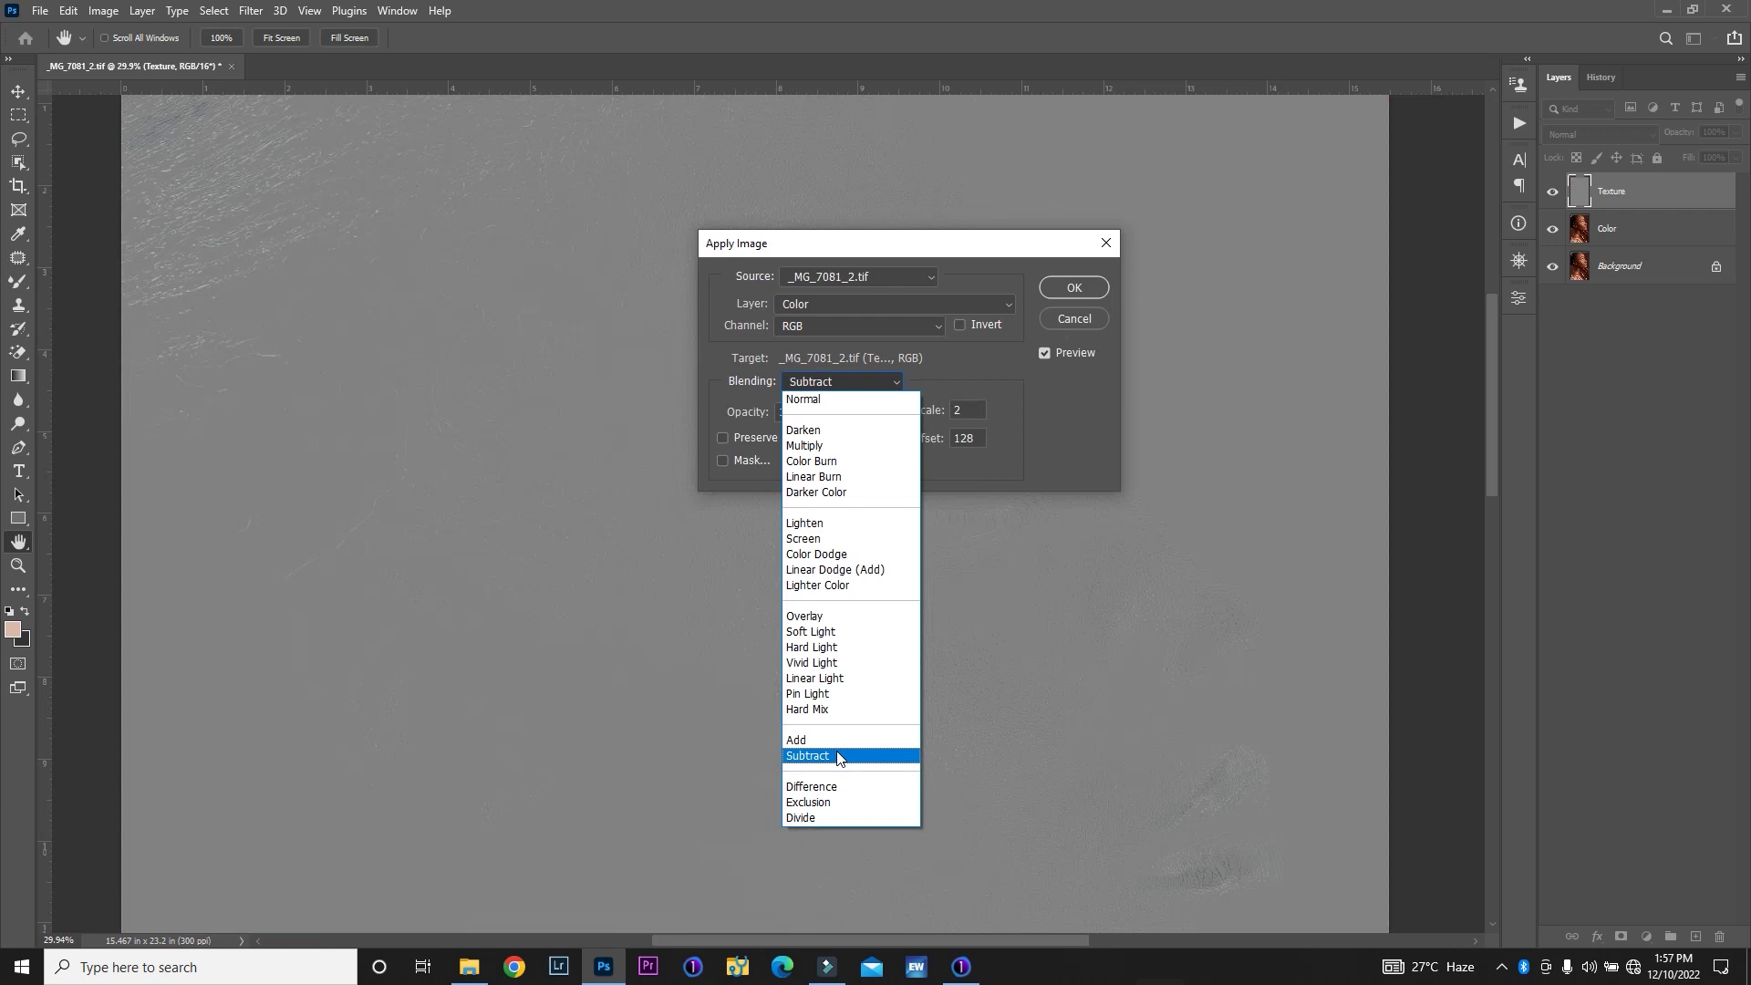
click(835, 752)
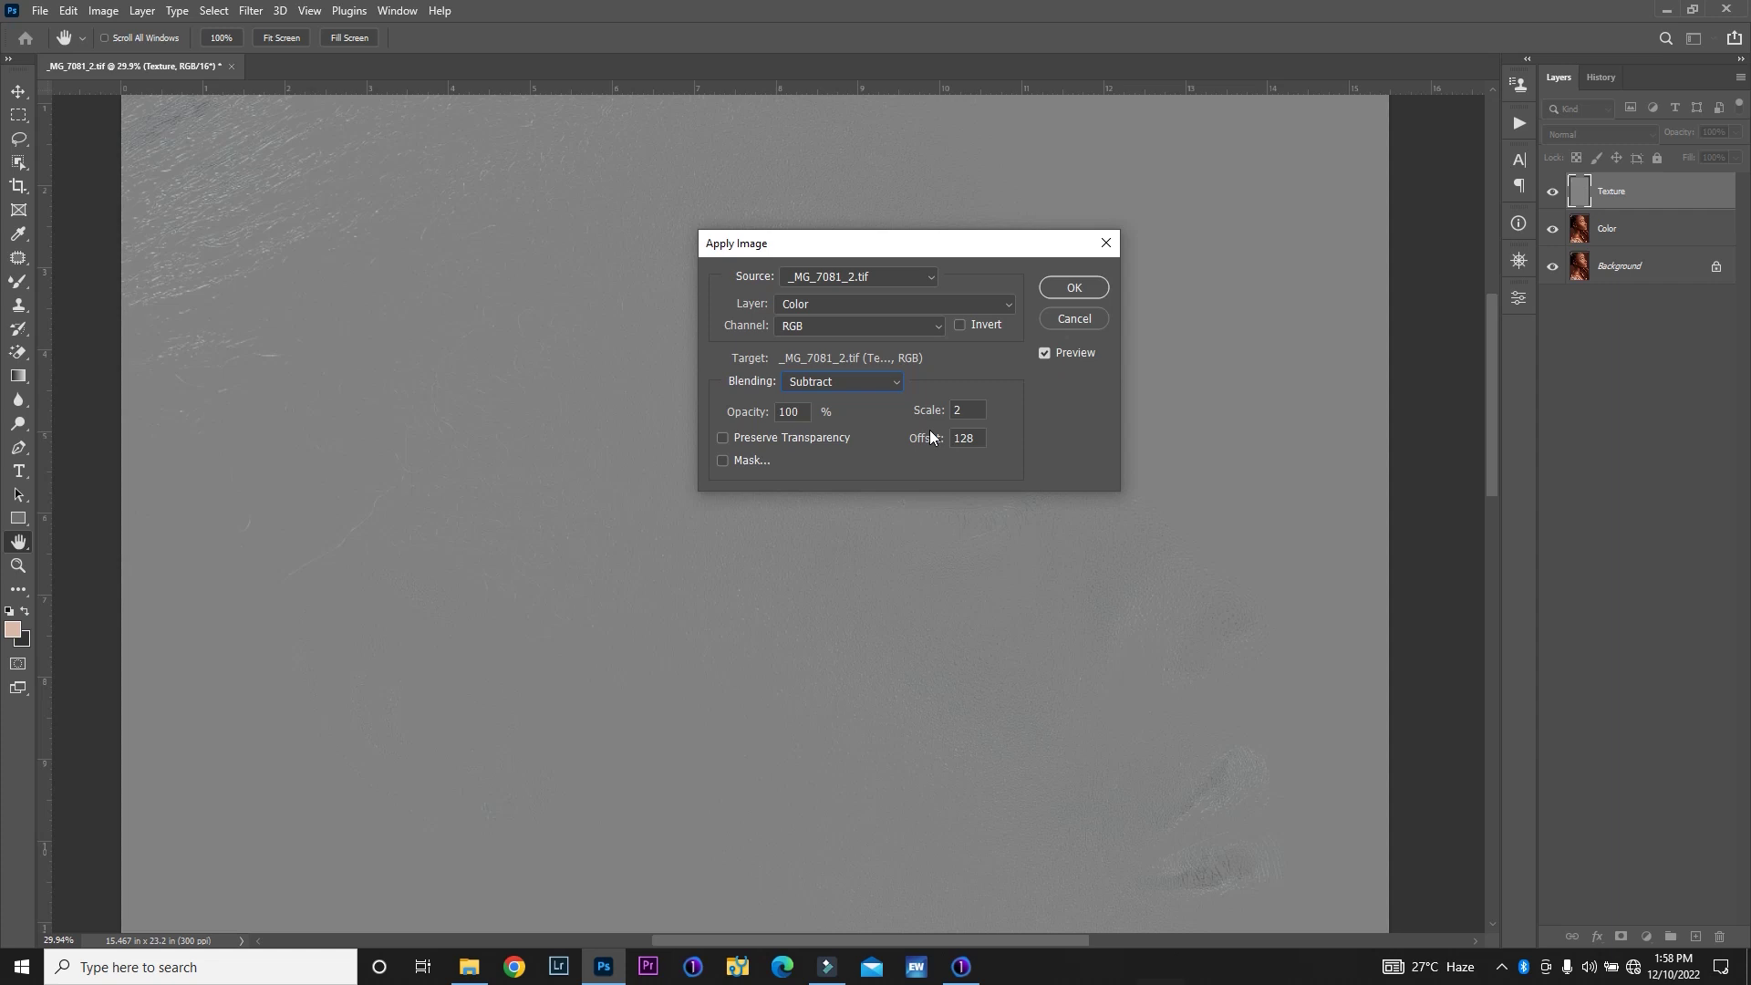
click(1075, 289)
Set the Texture layer's blend mode to Linear Light
key(j)
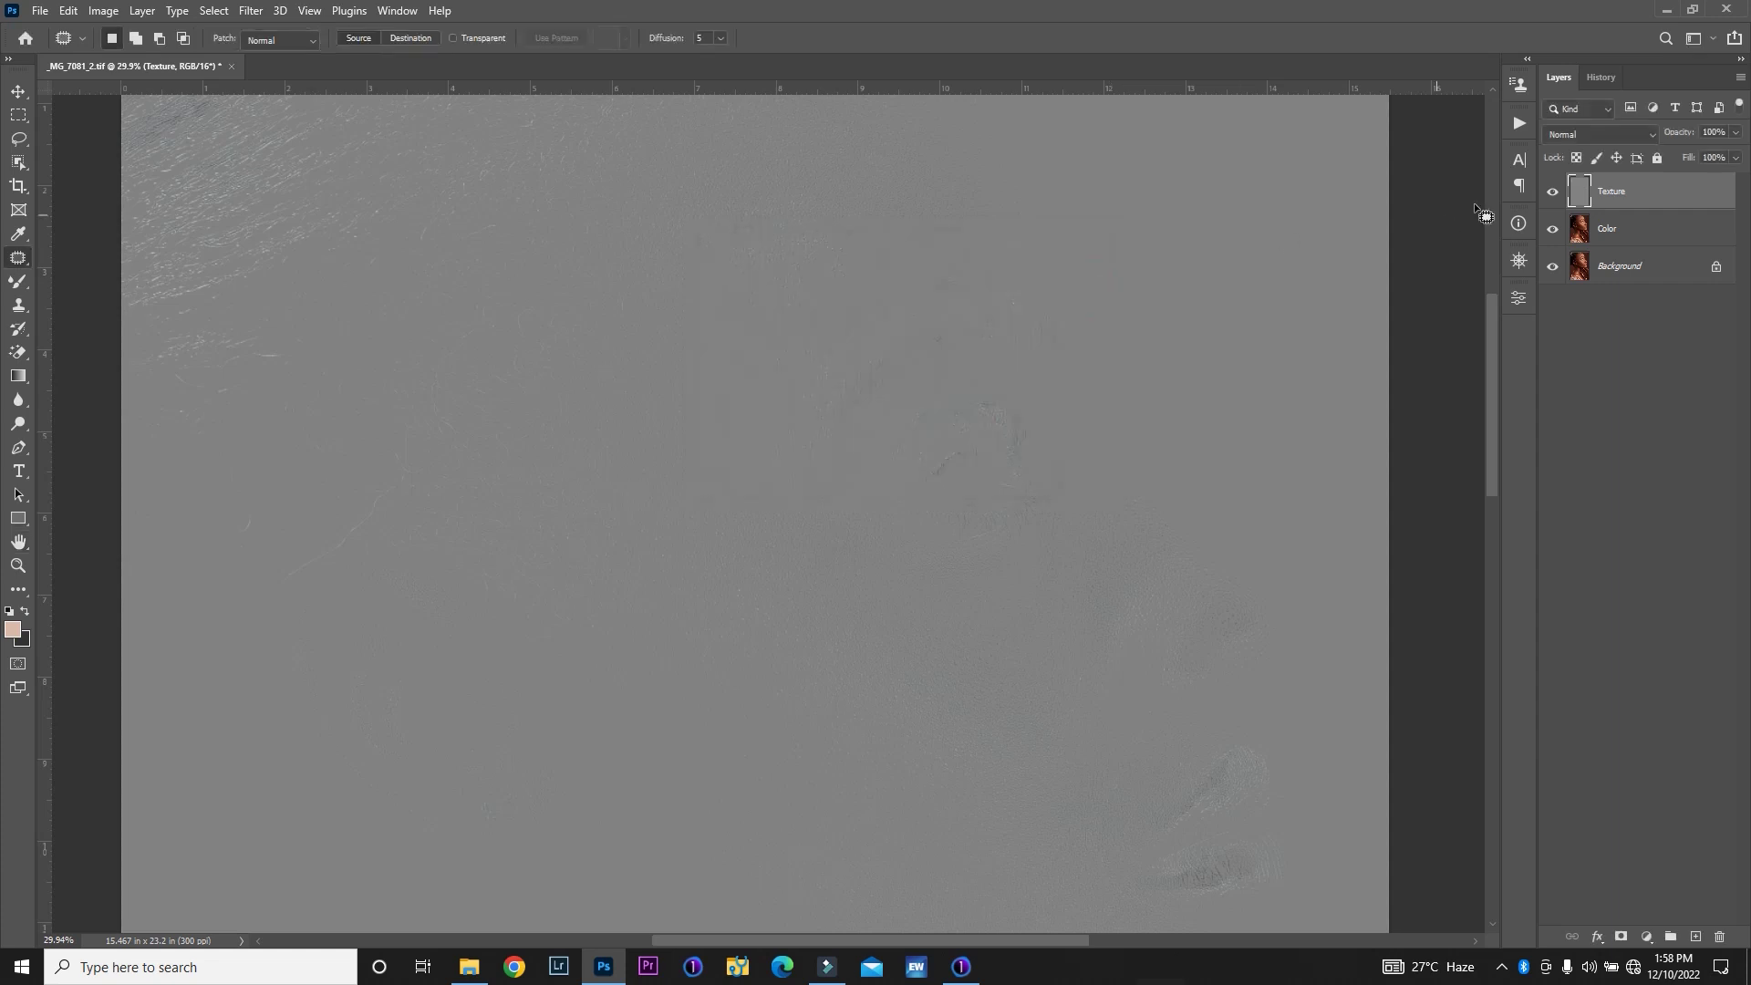
click(1589, 133)
click(1573, 451)
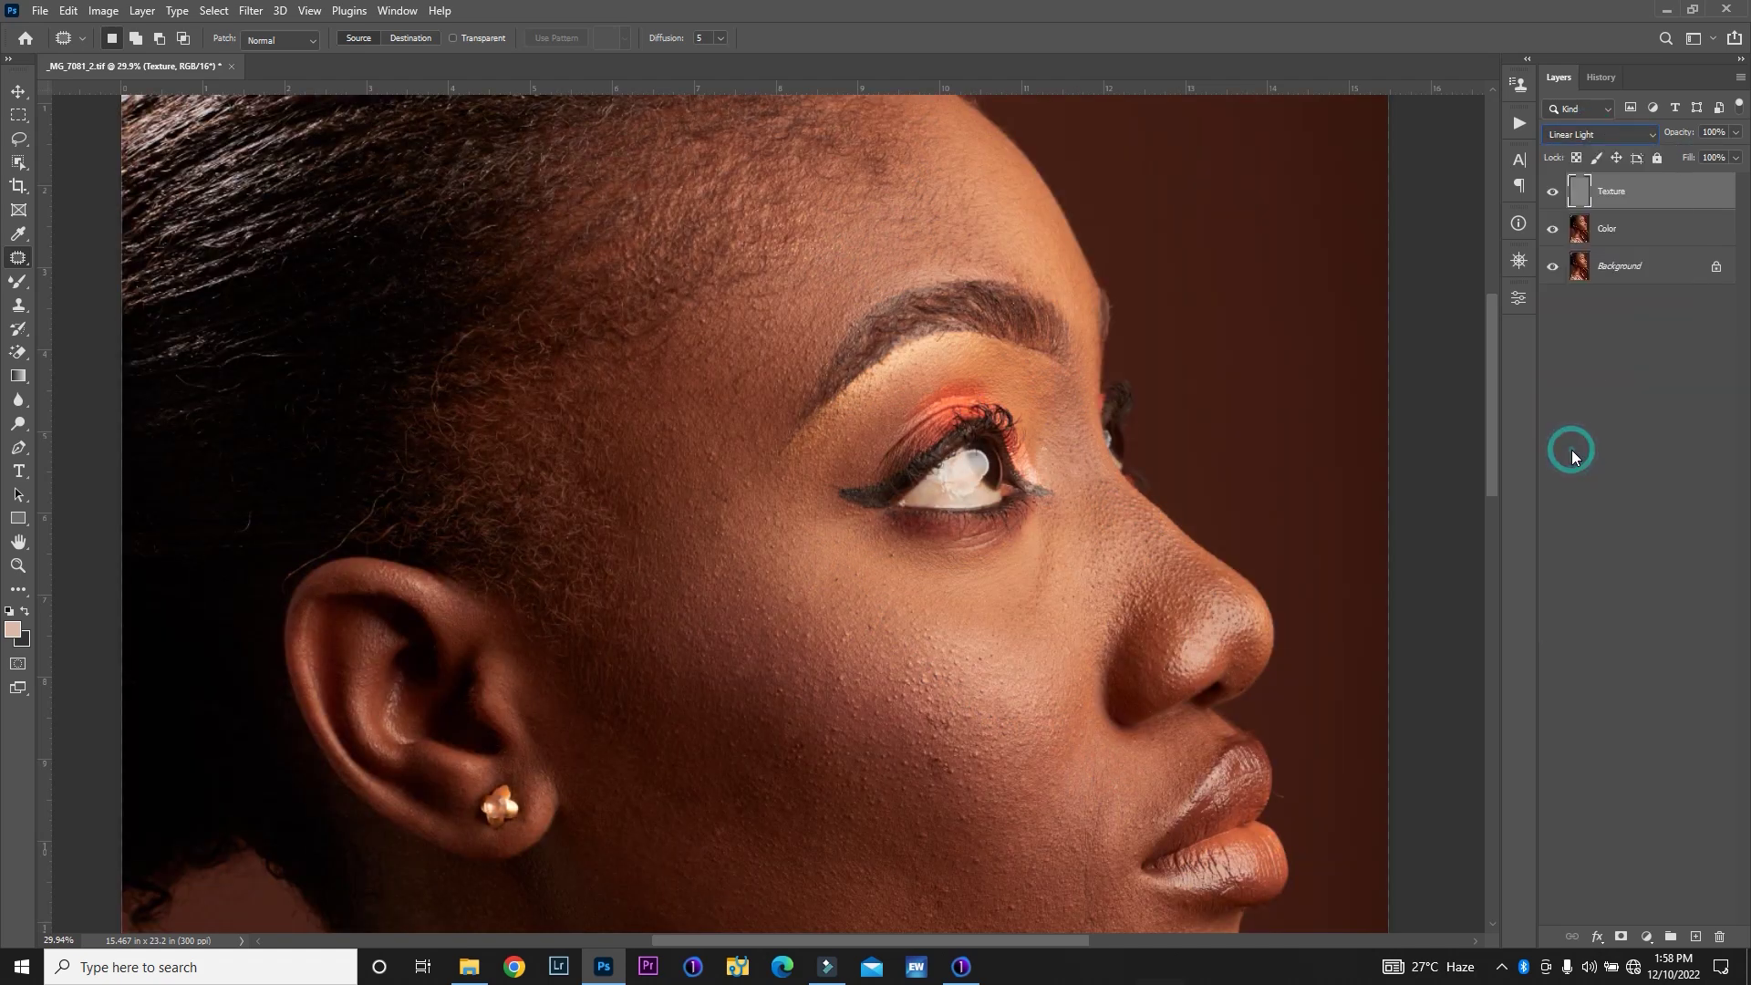
Group the Texture and Color layers and name the group FS
shift+click(1624, 229)
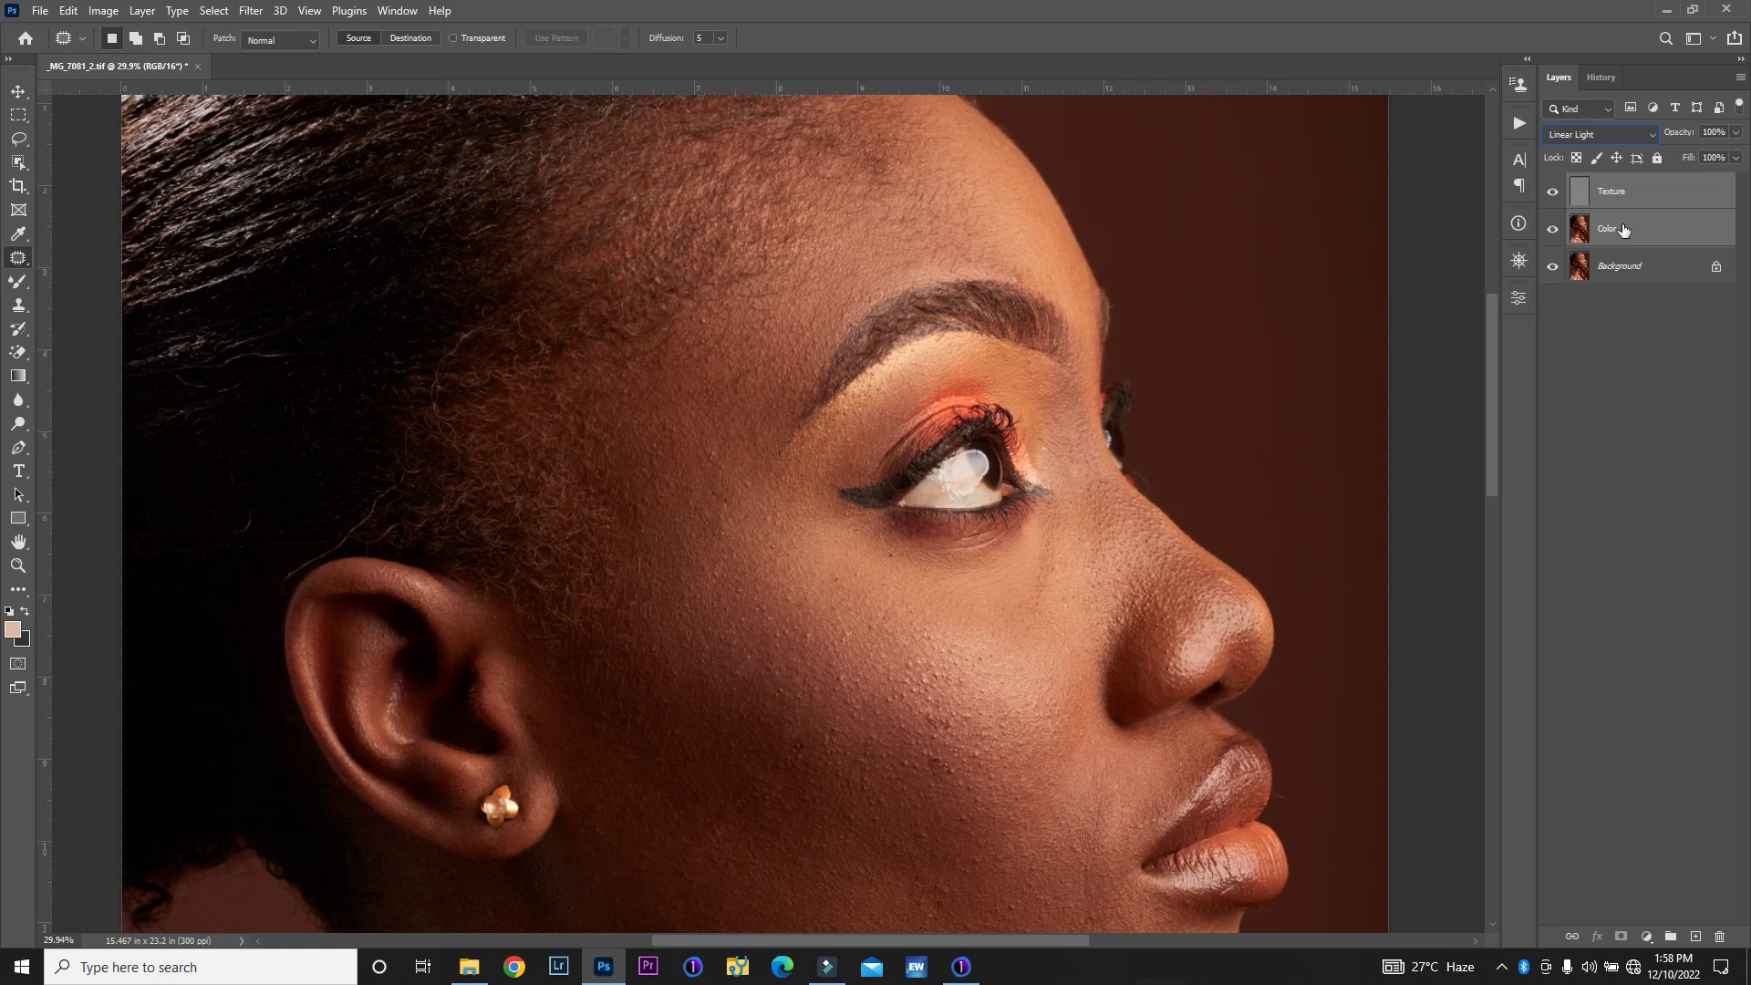
key(ctrl+g)
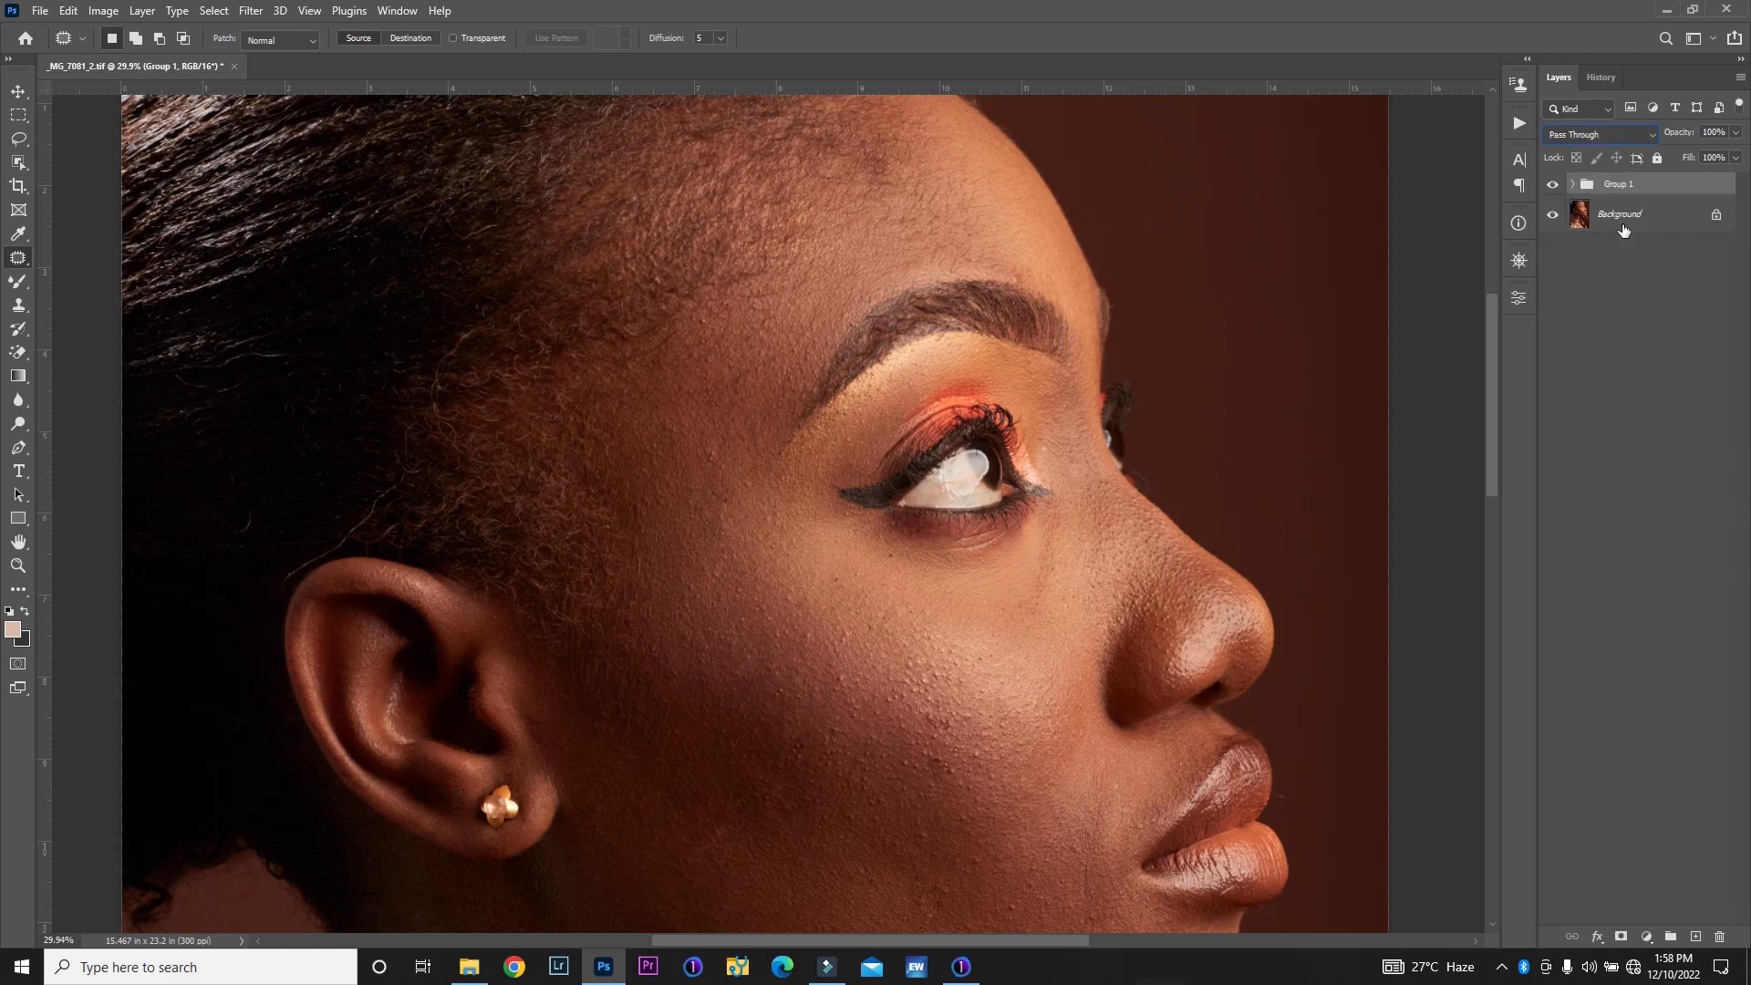
click(1572, 186)
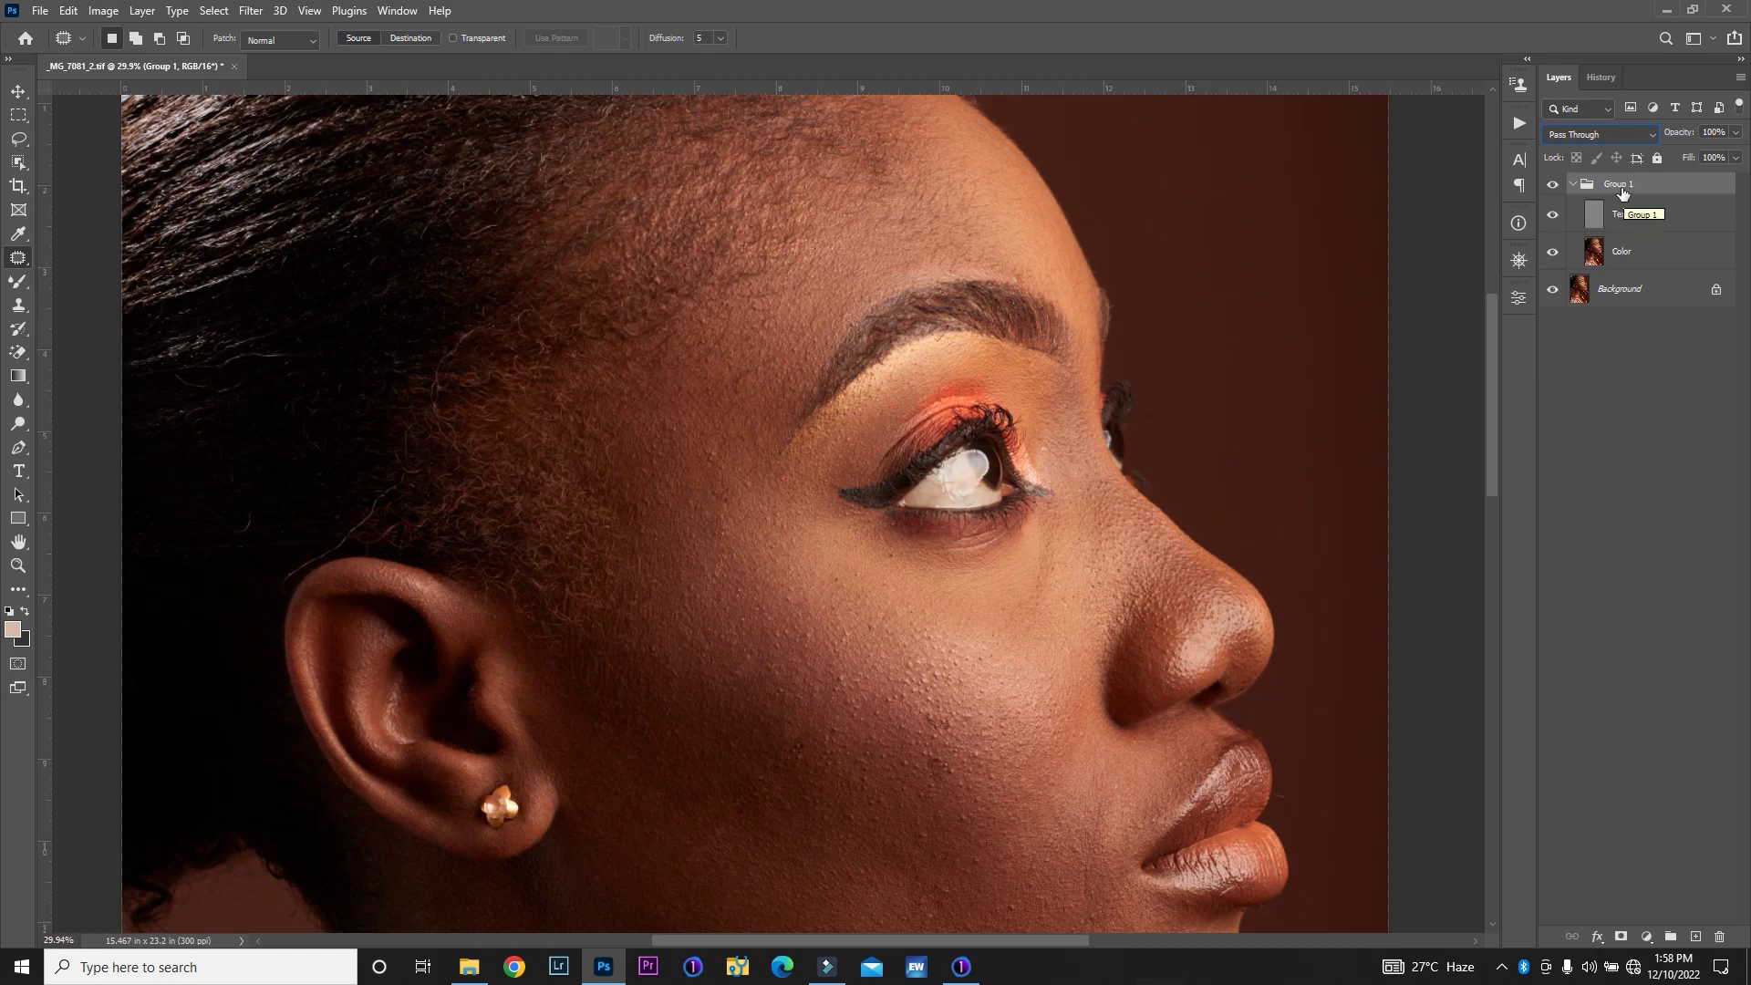
double_click(1620, 184)
text(Fs)
key(Return)
Duplicate the Color layer inside the FS group and clip the copy to the original Color layer
click(1631, 265)
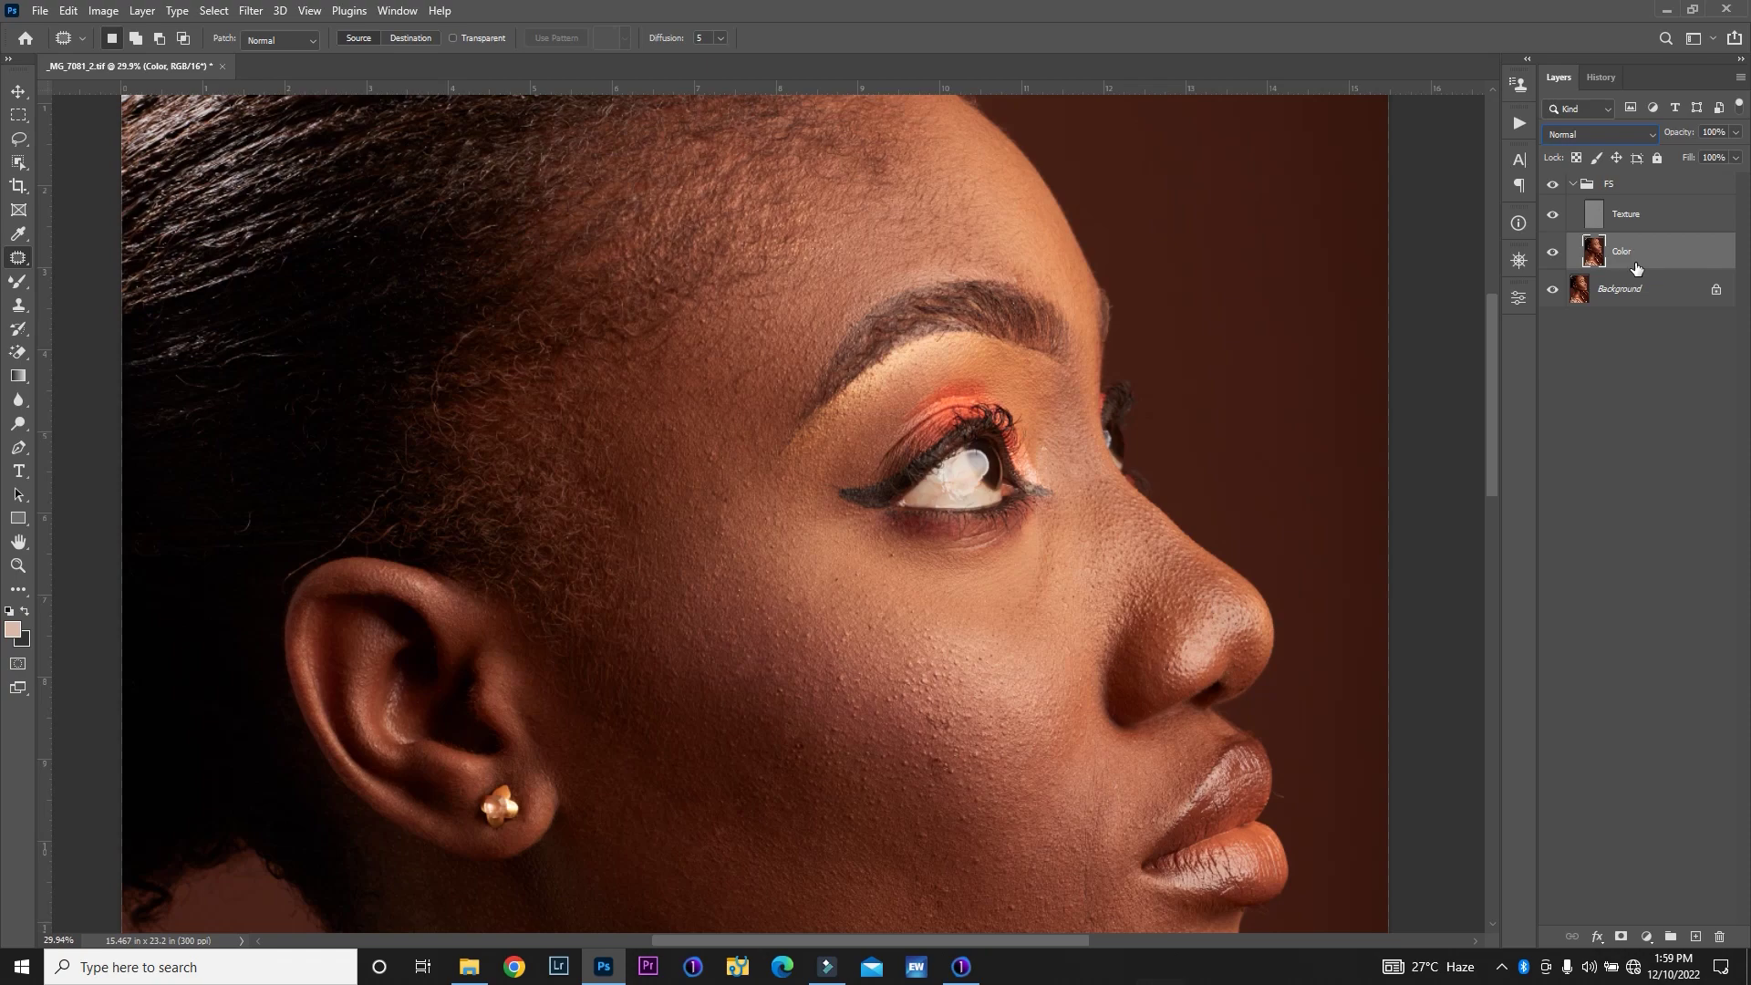
key(ctrl+j)
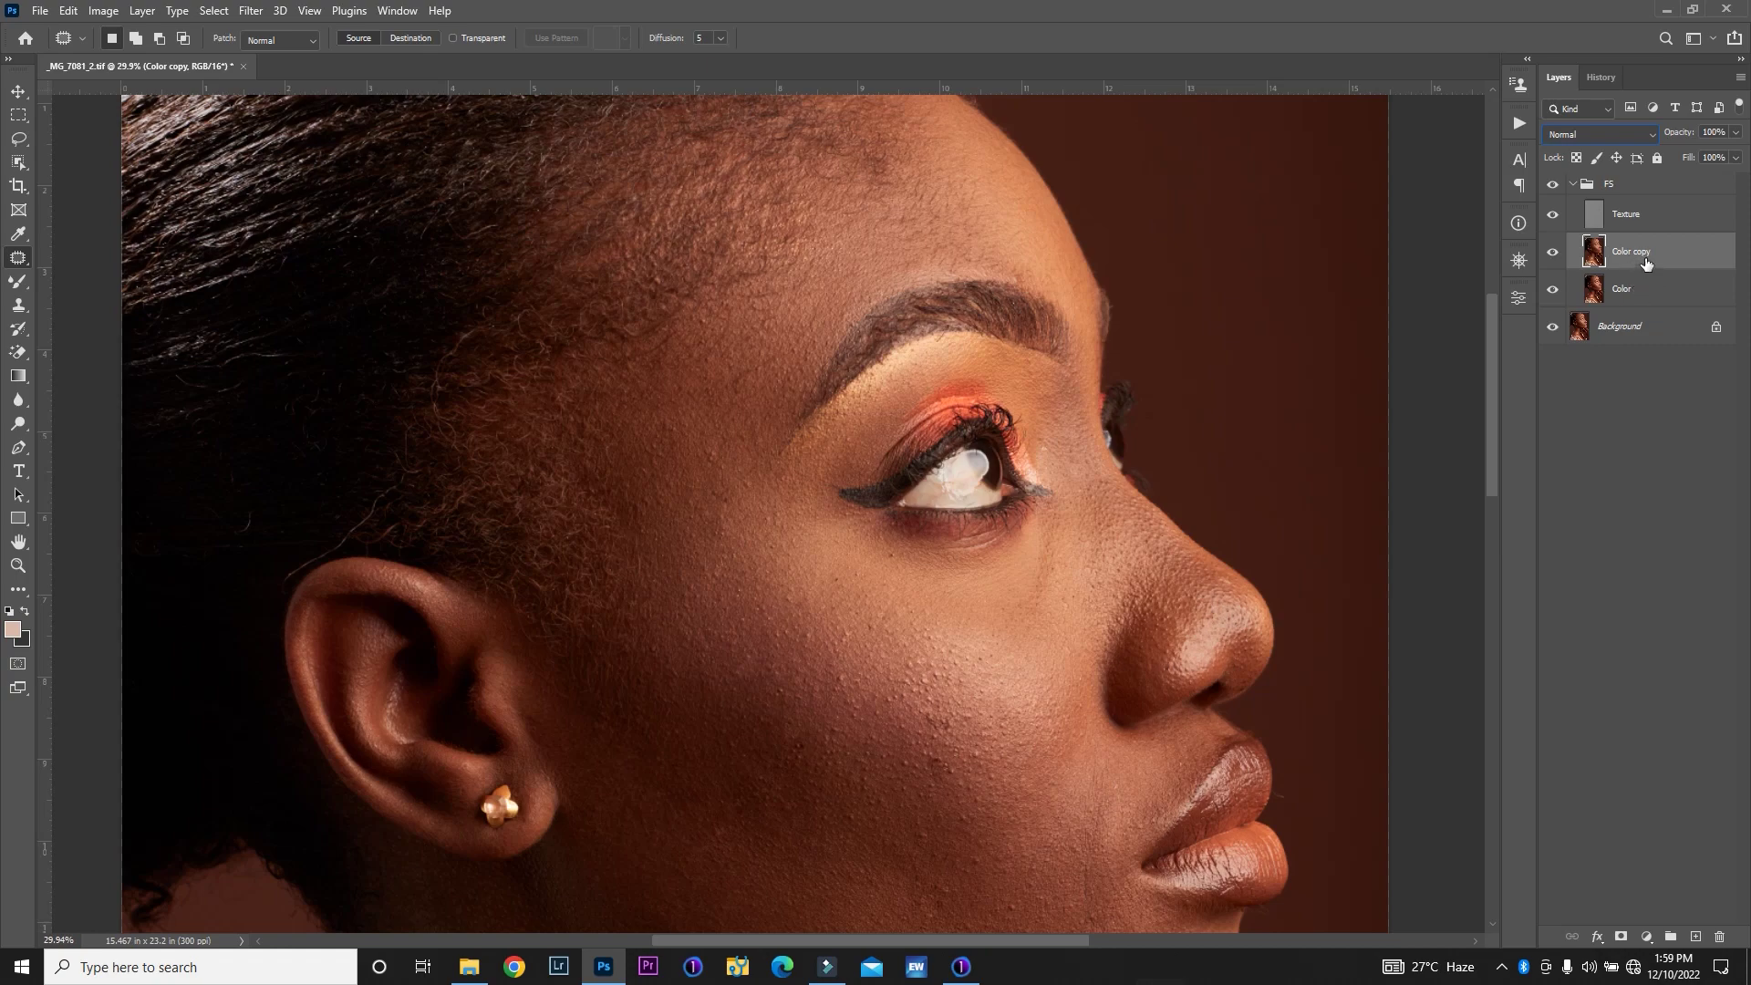
right_click(1647, 262)
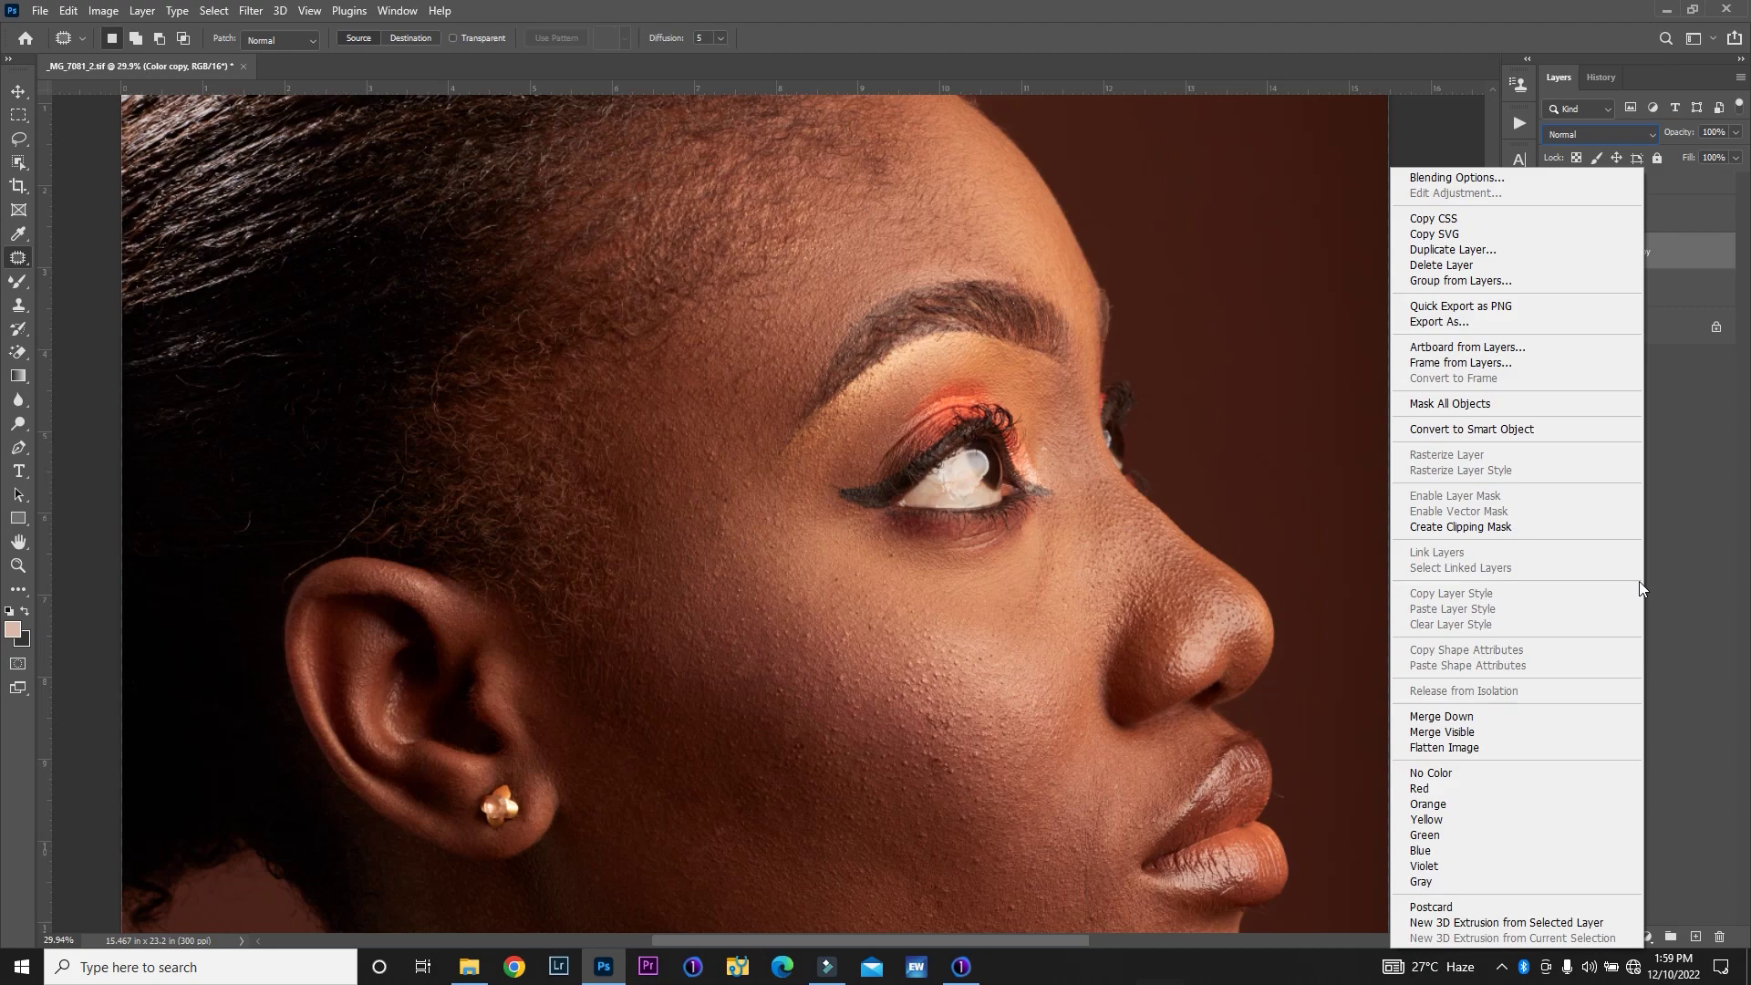
click(1533, 526)
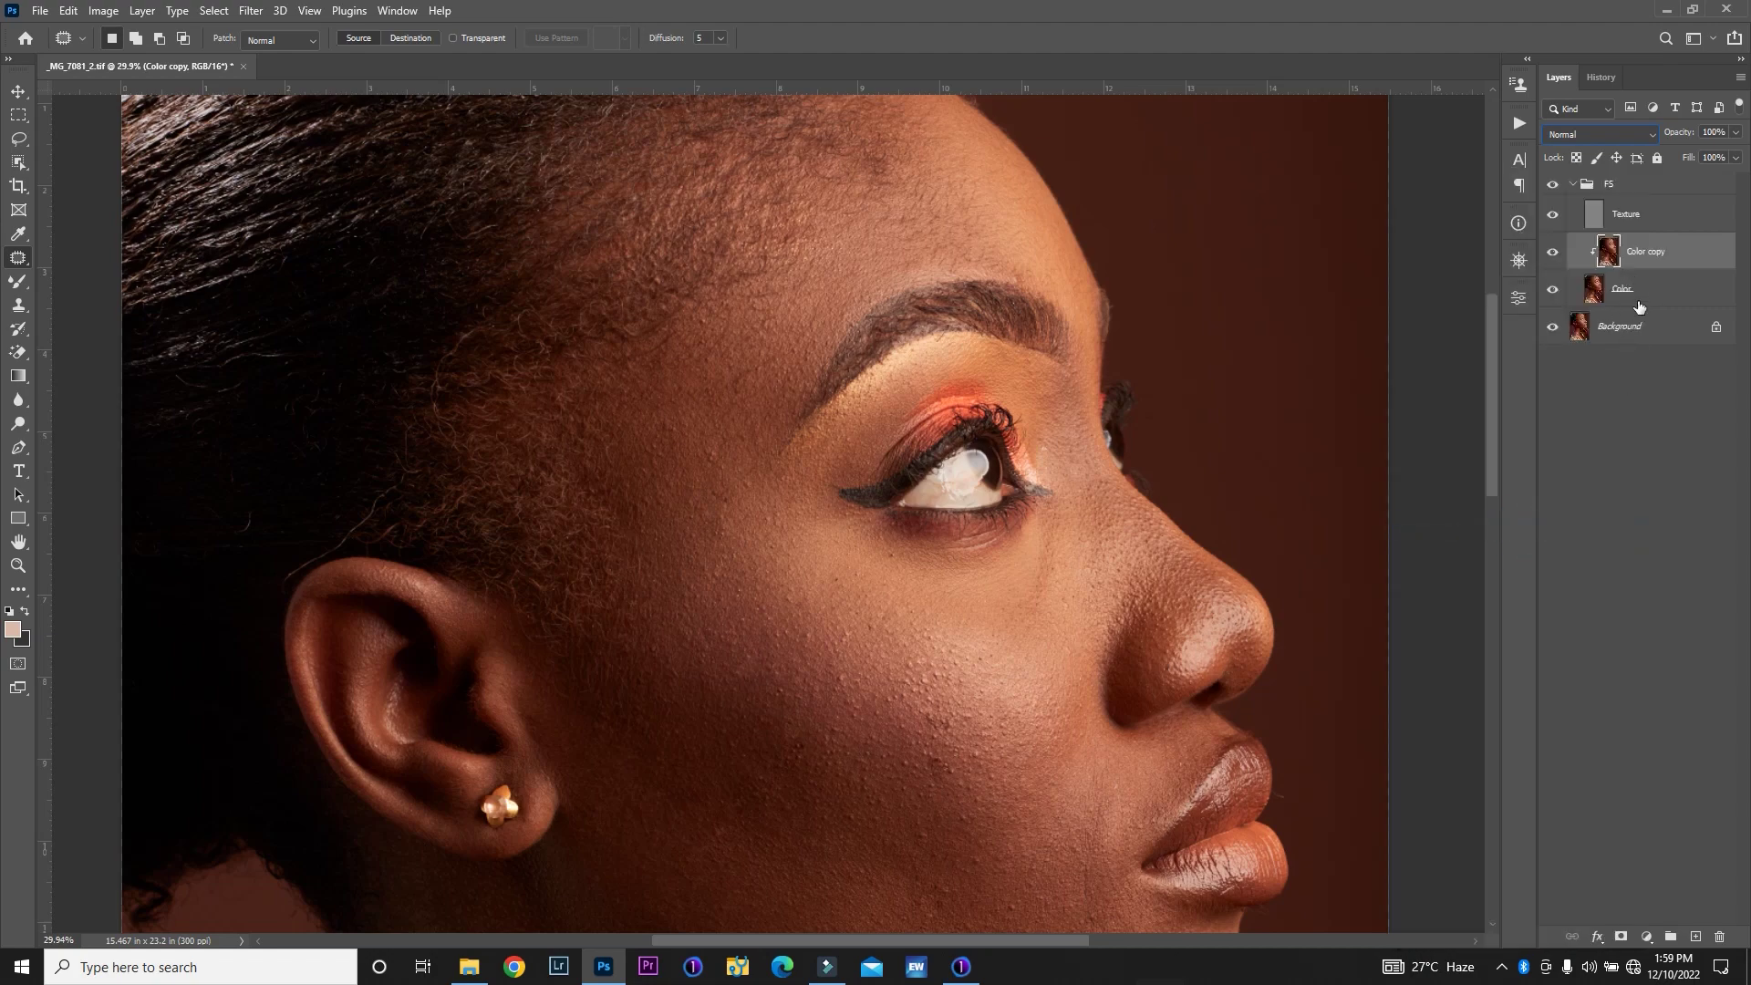
Duplicate the Texture layer, clip the copy to the original Texture layer and set its blend mode to Normal
click(1651, 214)
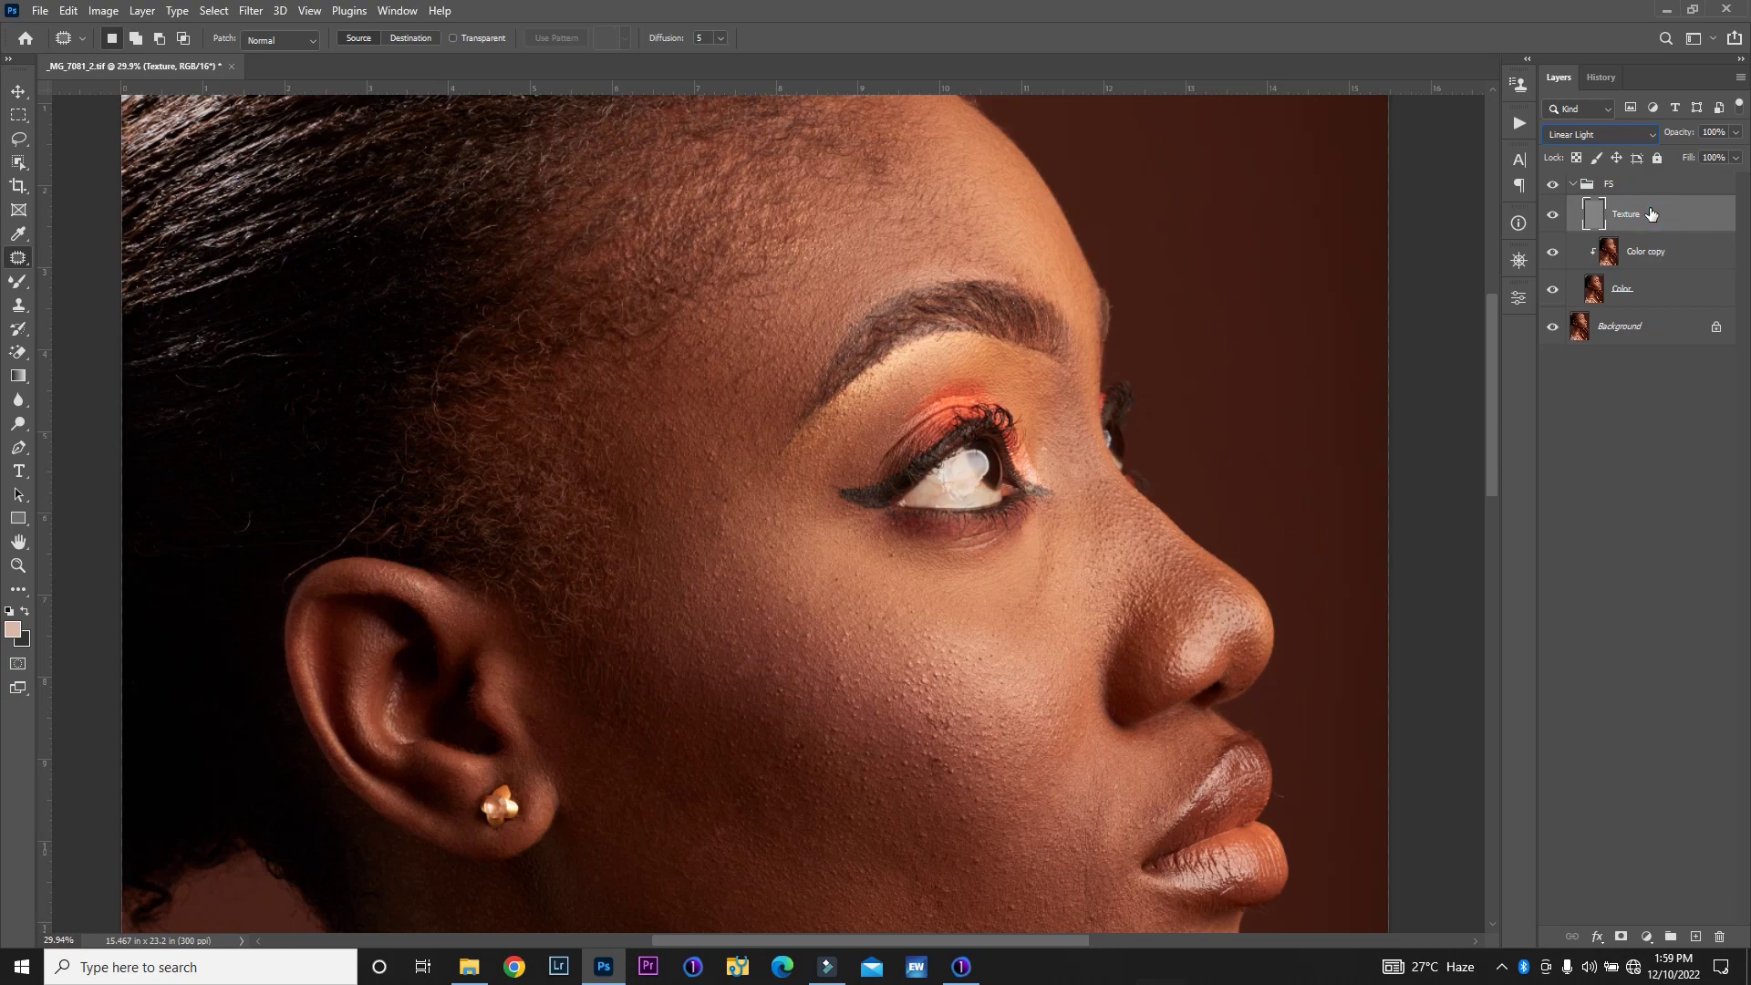
key(ctrl+j)
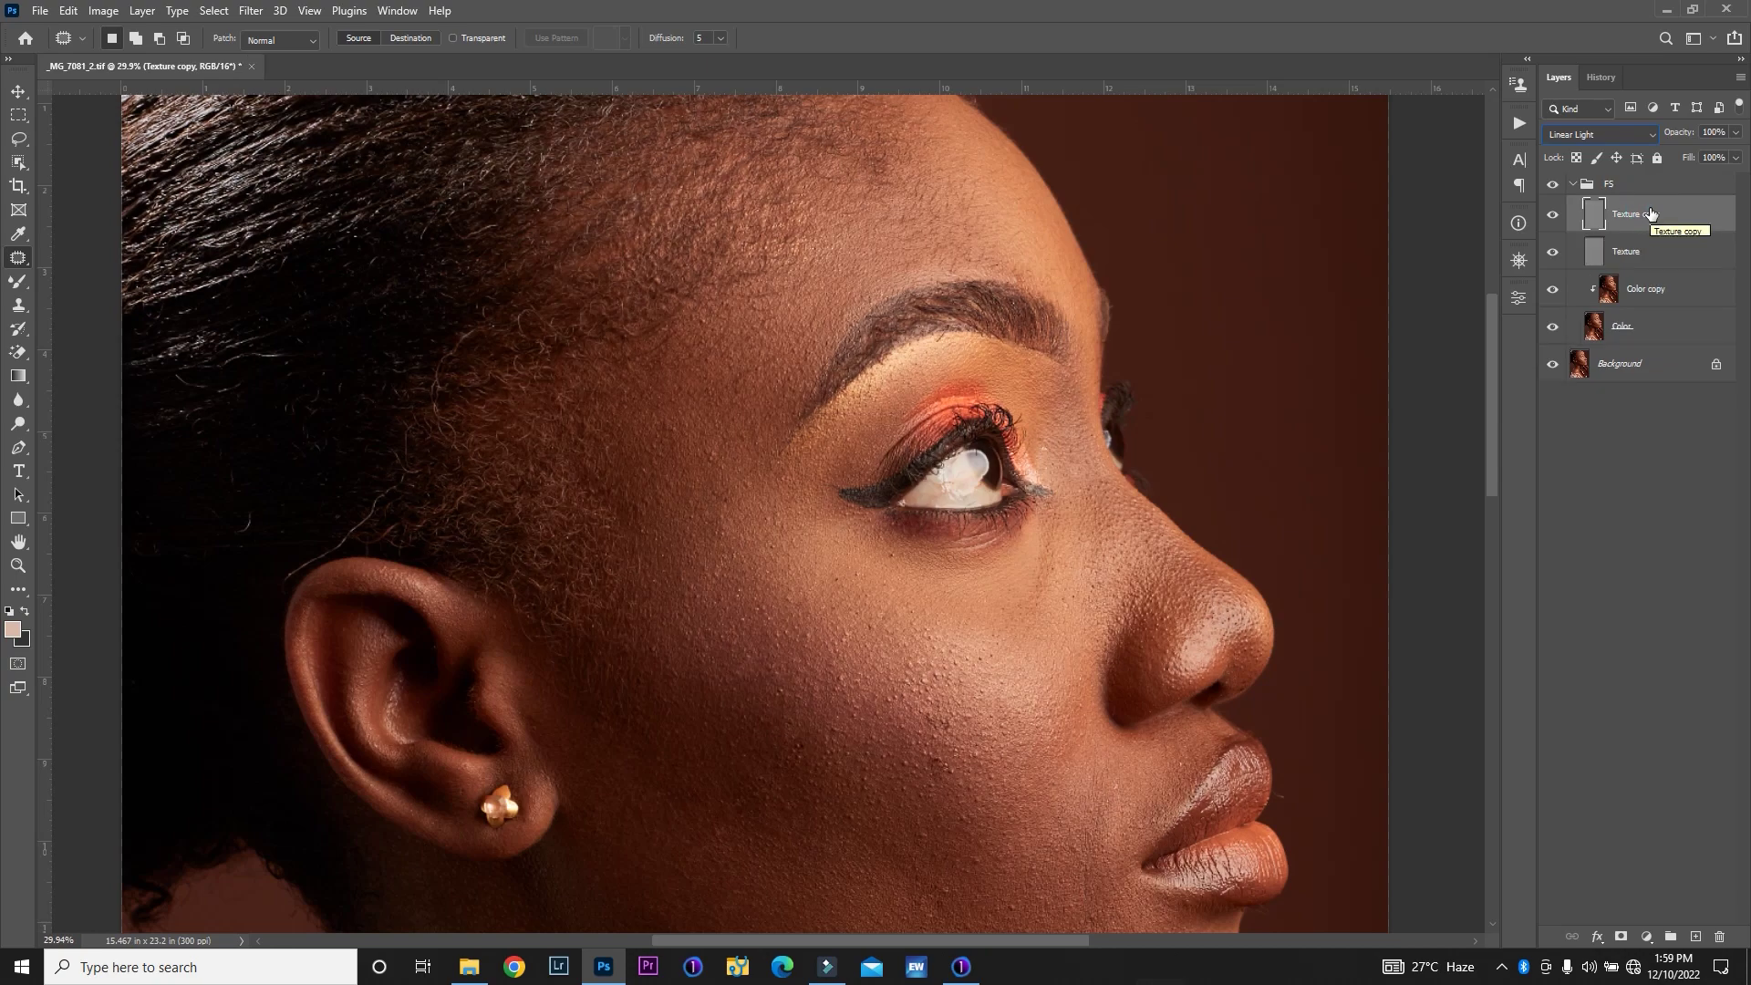
alt+click(1653, 230)
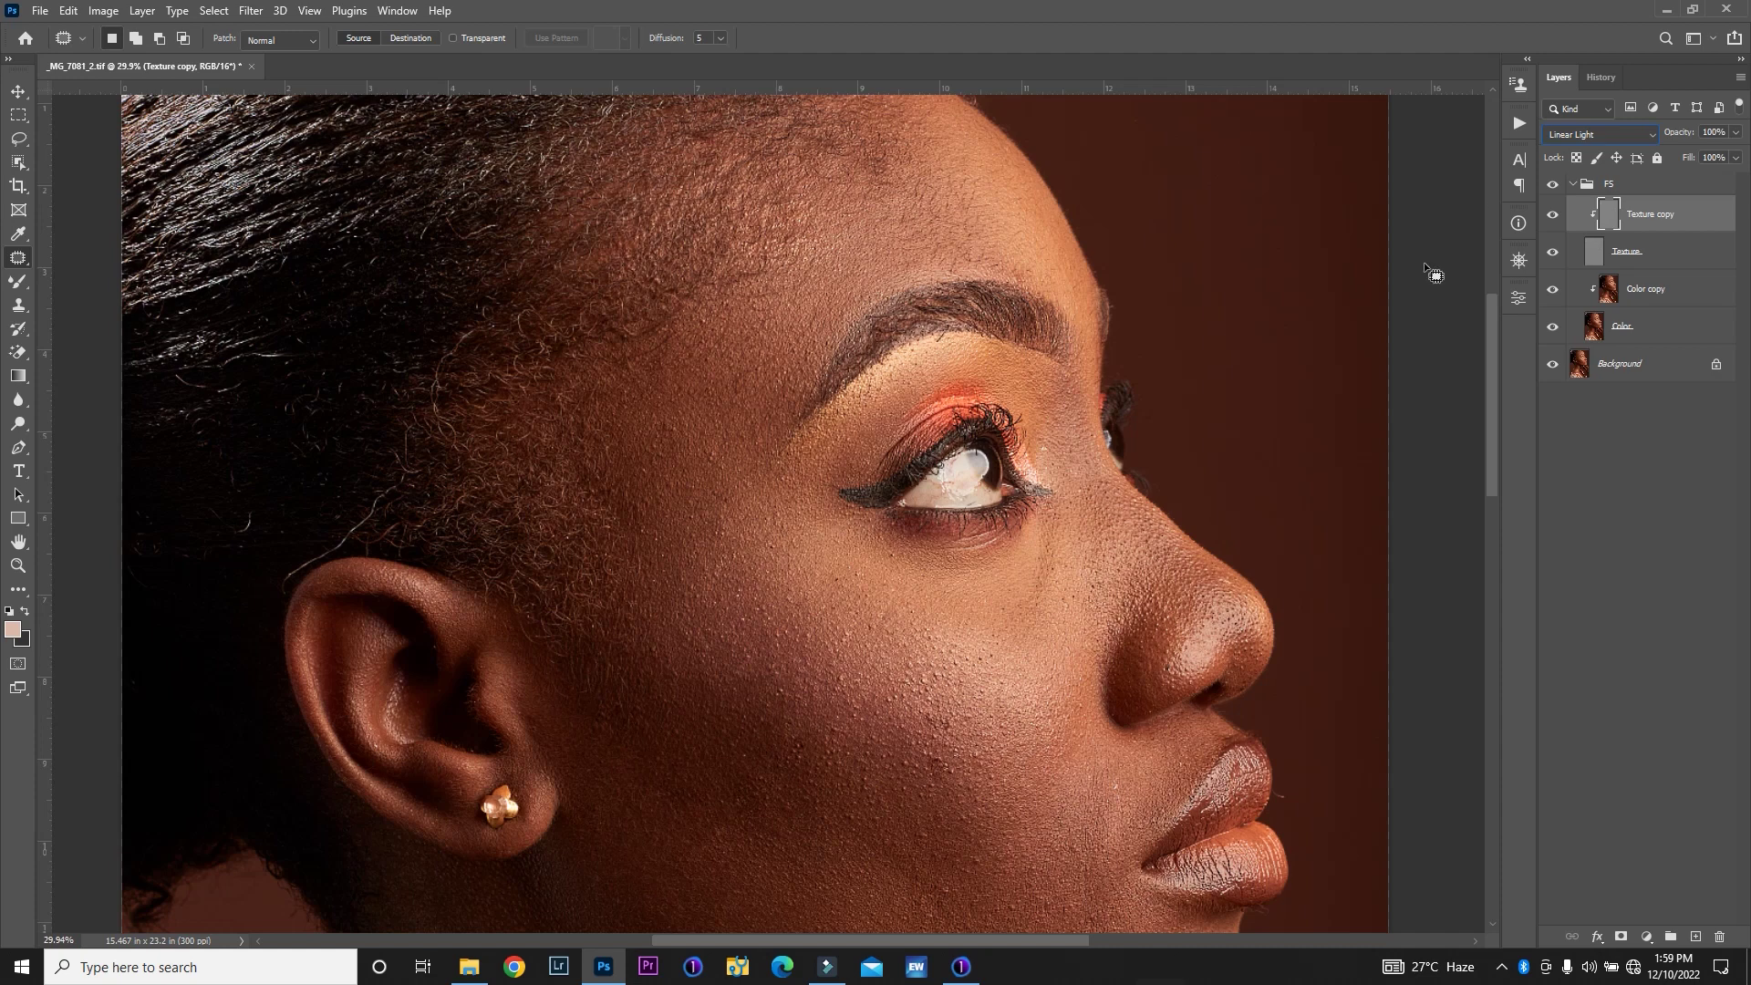
click(1595, 134)
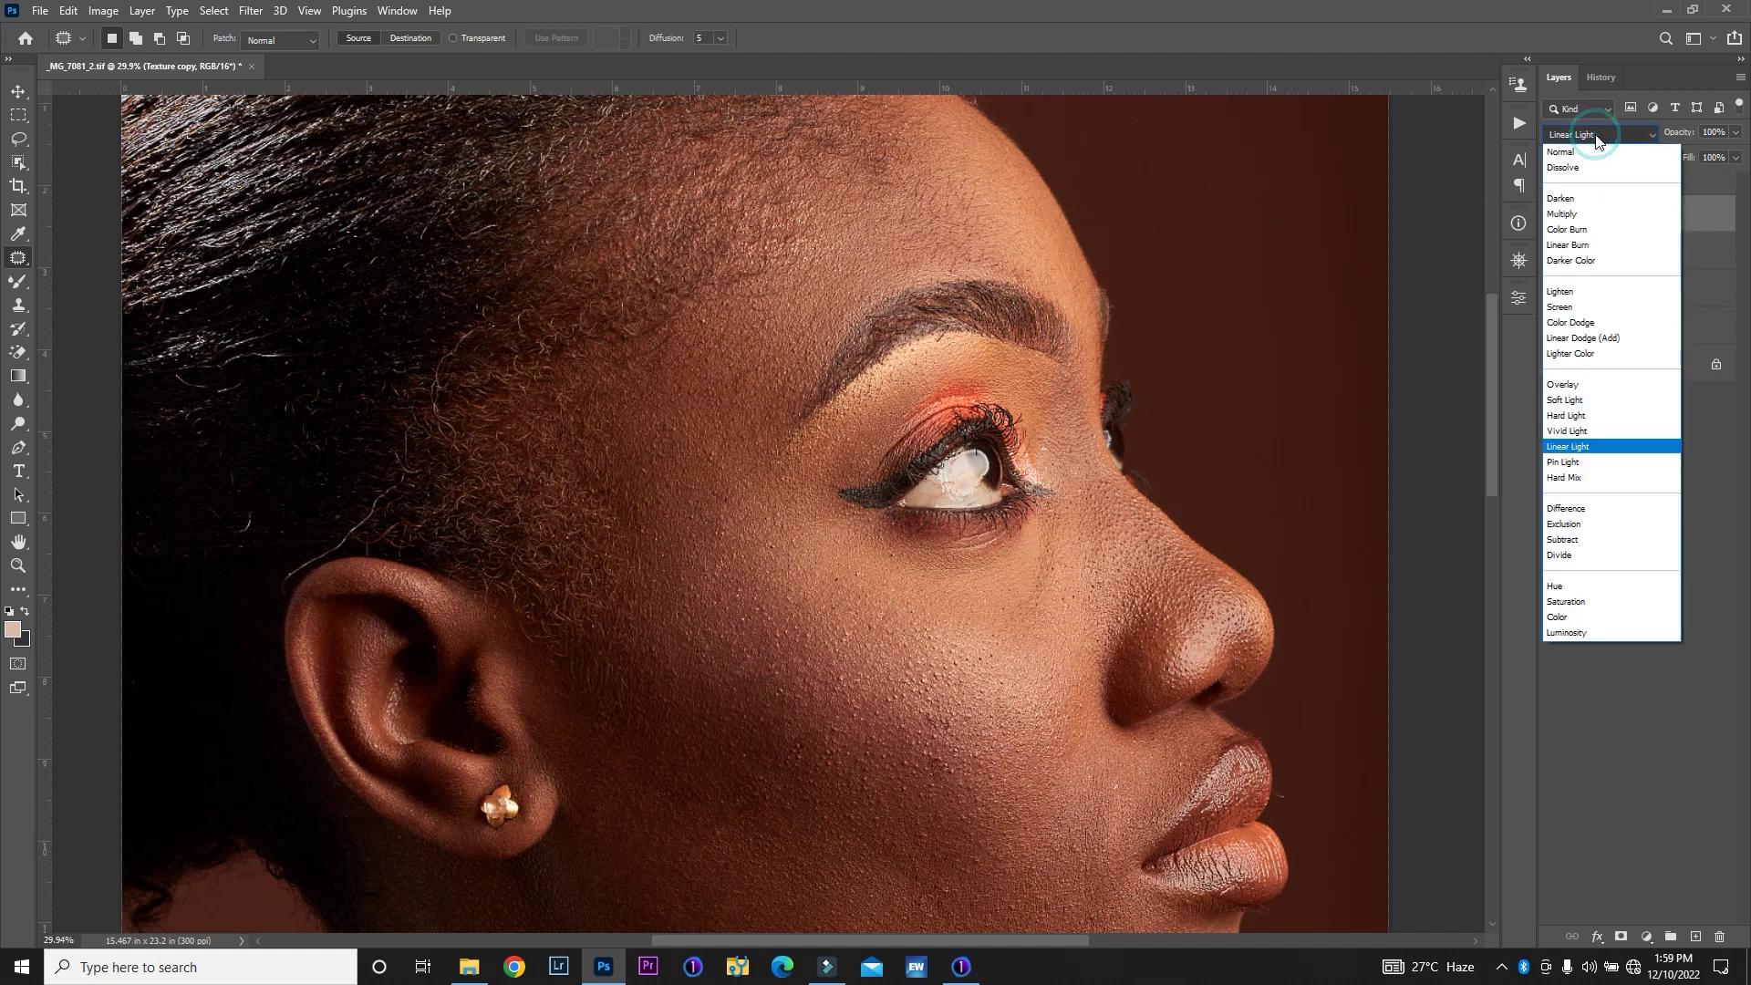
click(1592, 153)
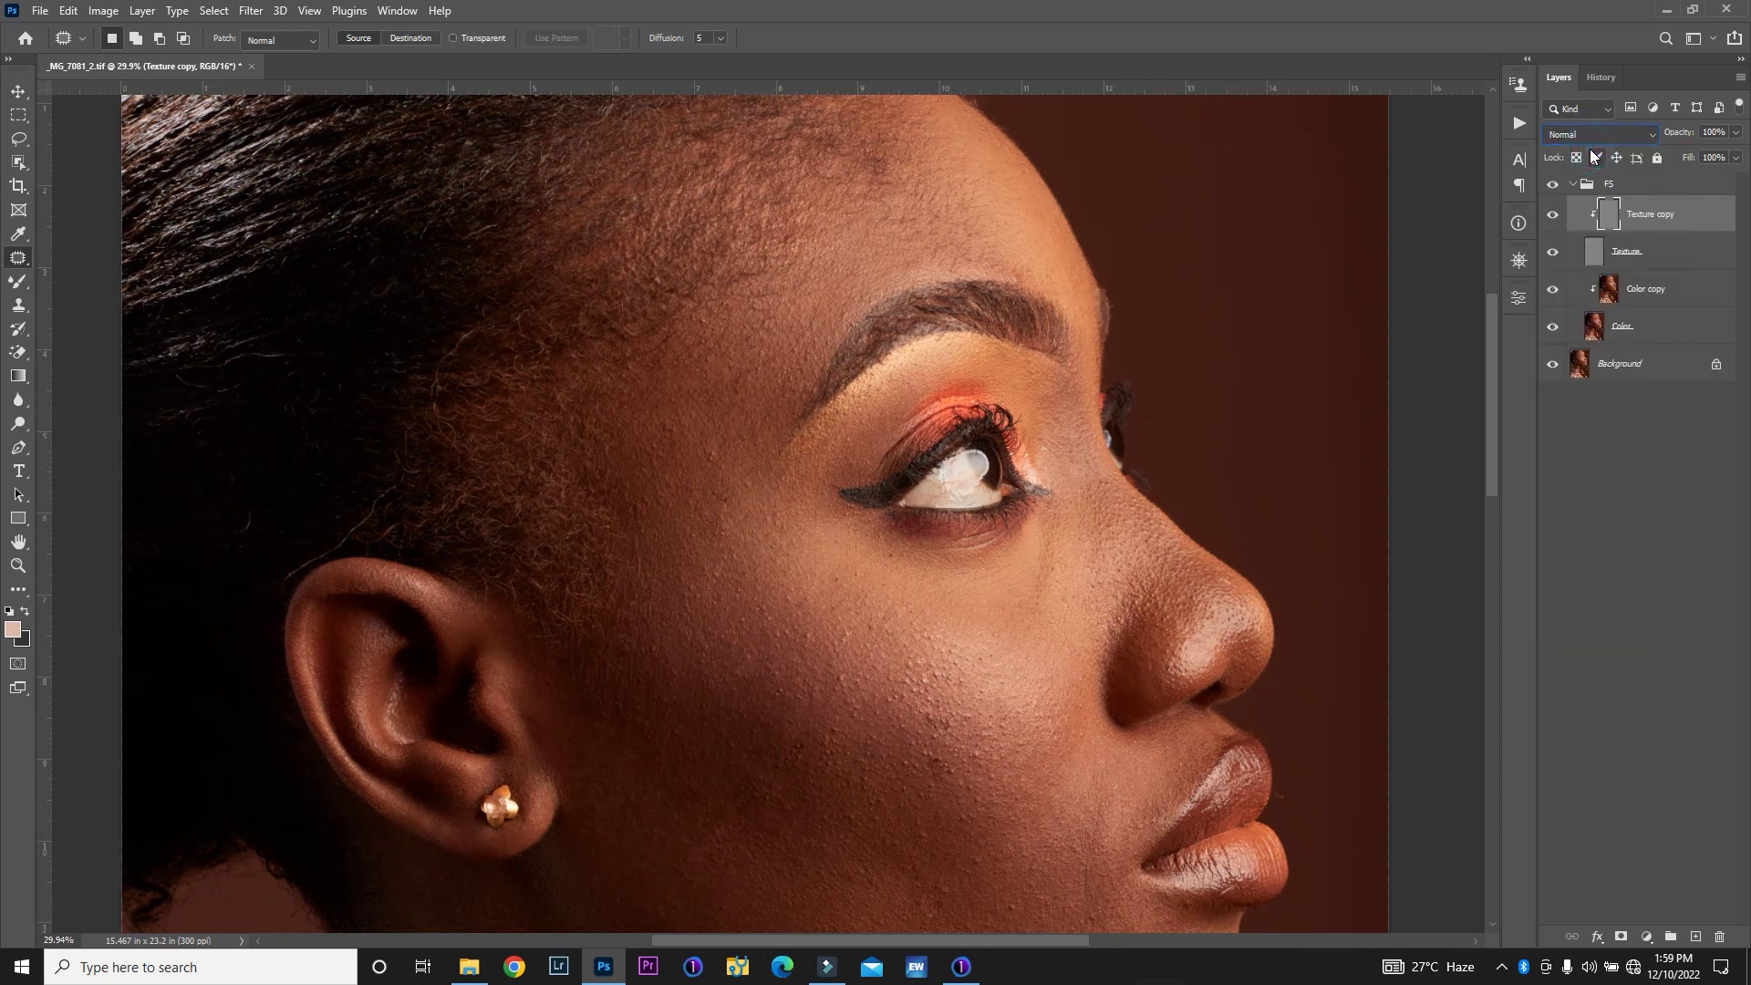
On the Color copy layer, blend the mid-cheek tones with the Mixer Brush enlarged to 600 px
click(1664, 293)
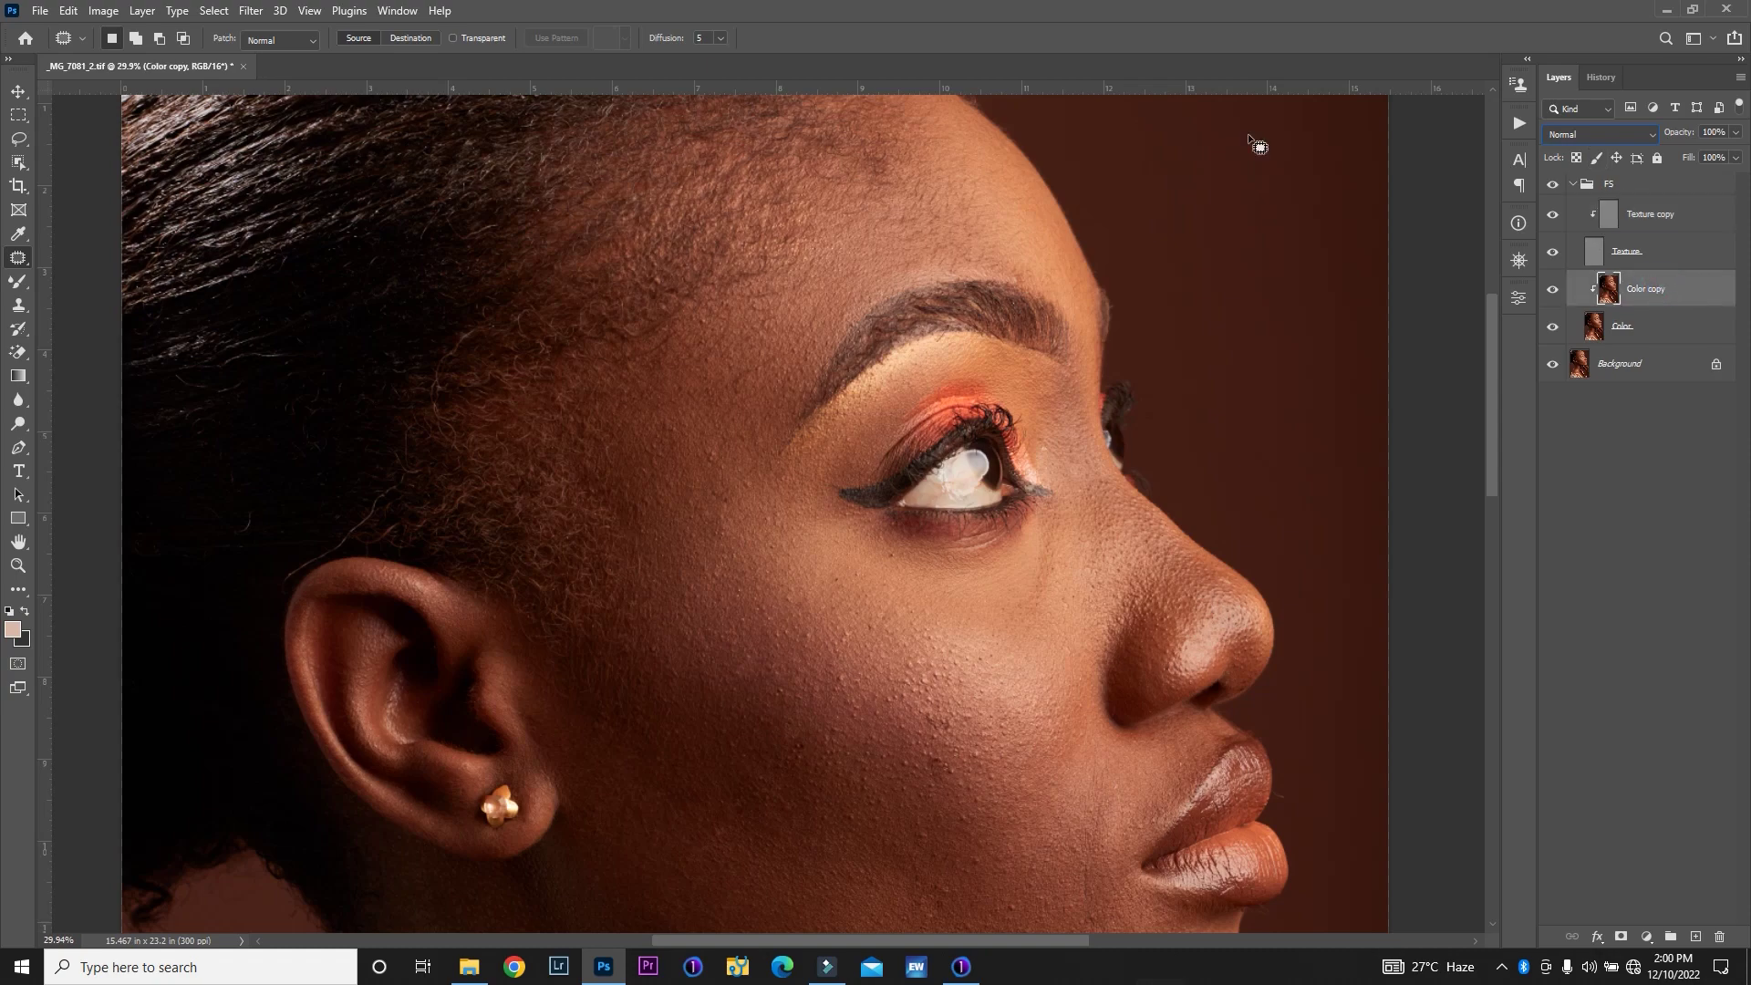
click(17, 284)
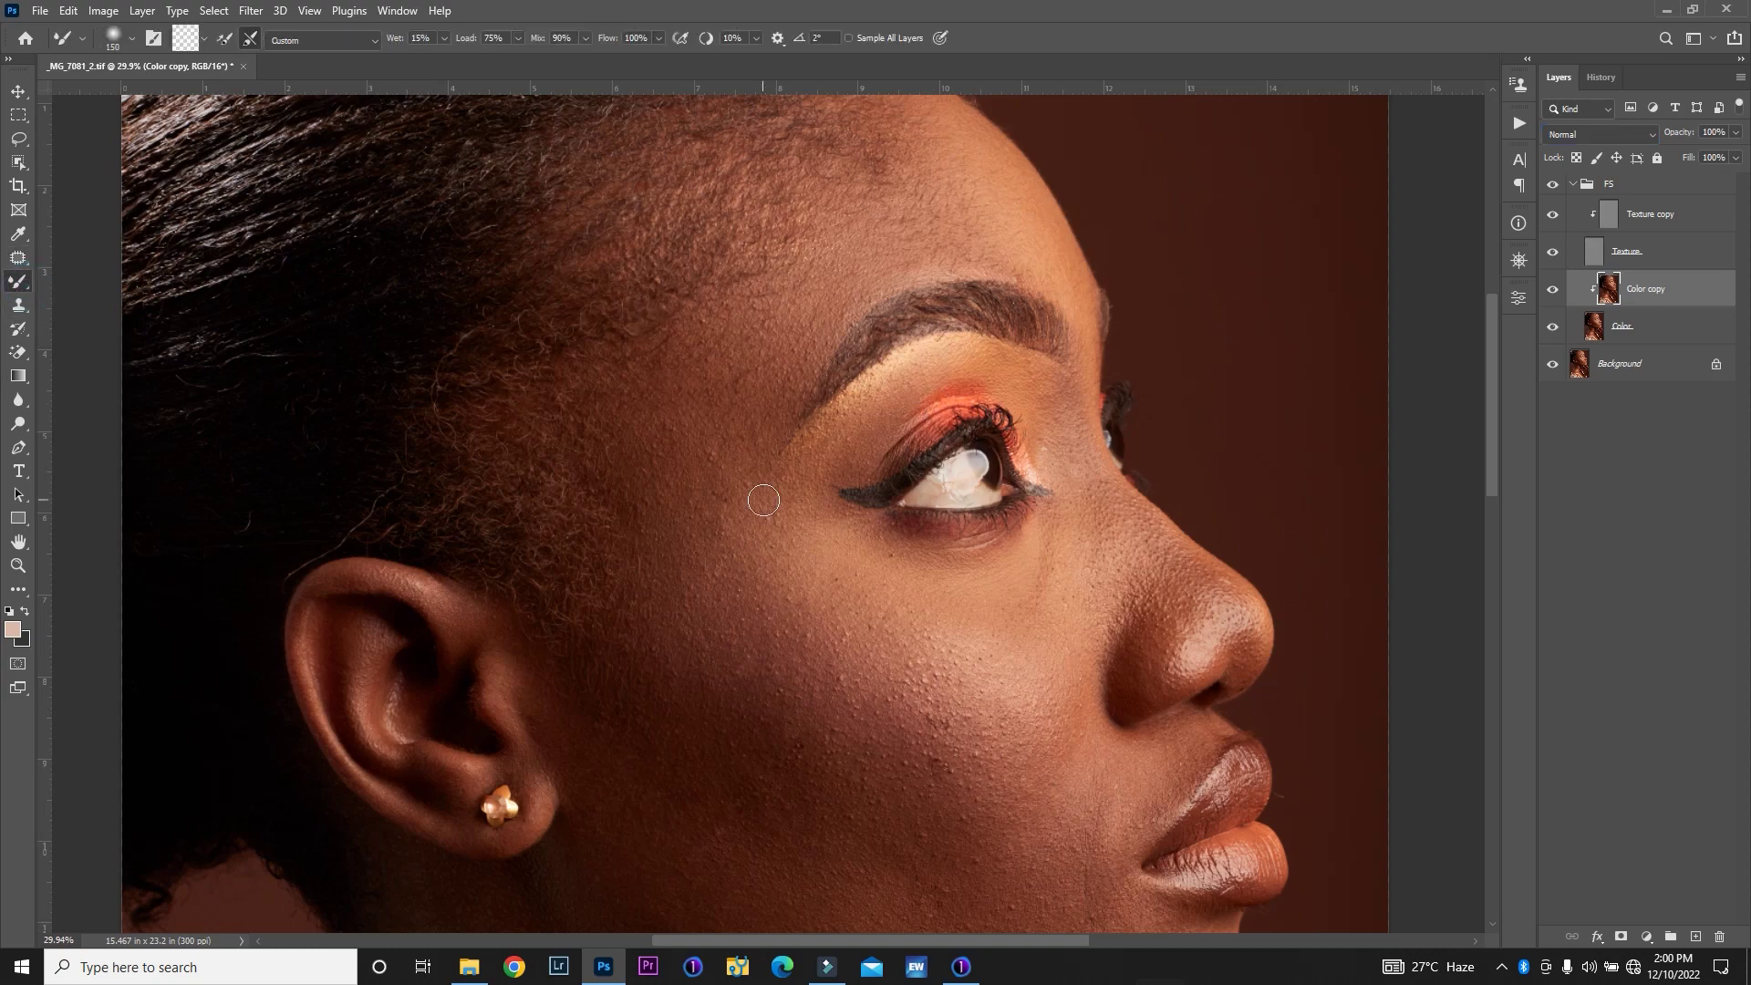
click(132, 38)
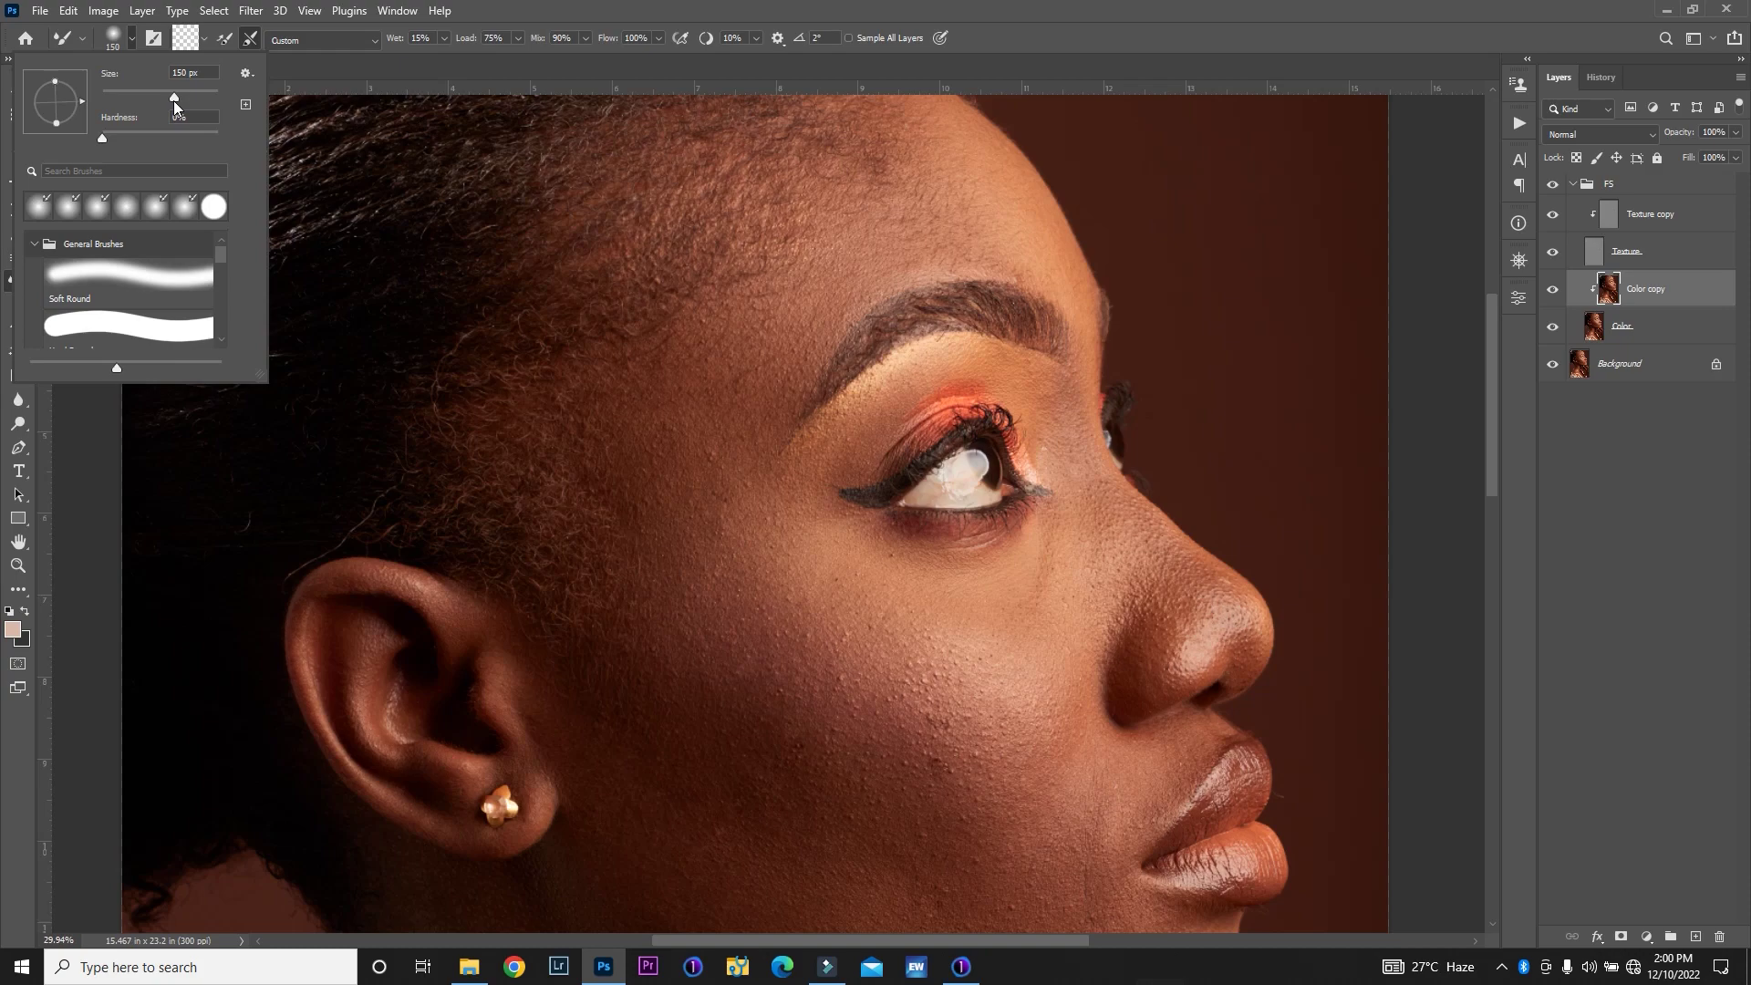
click(442, 191)
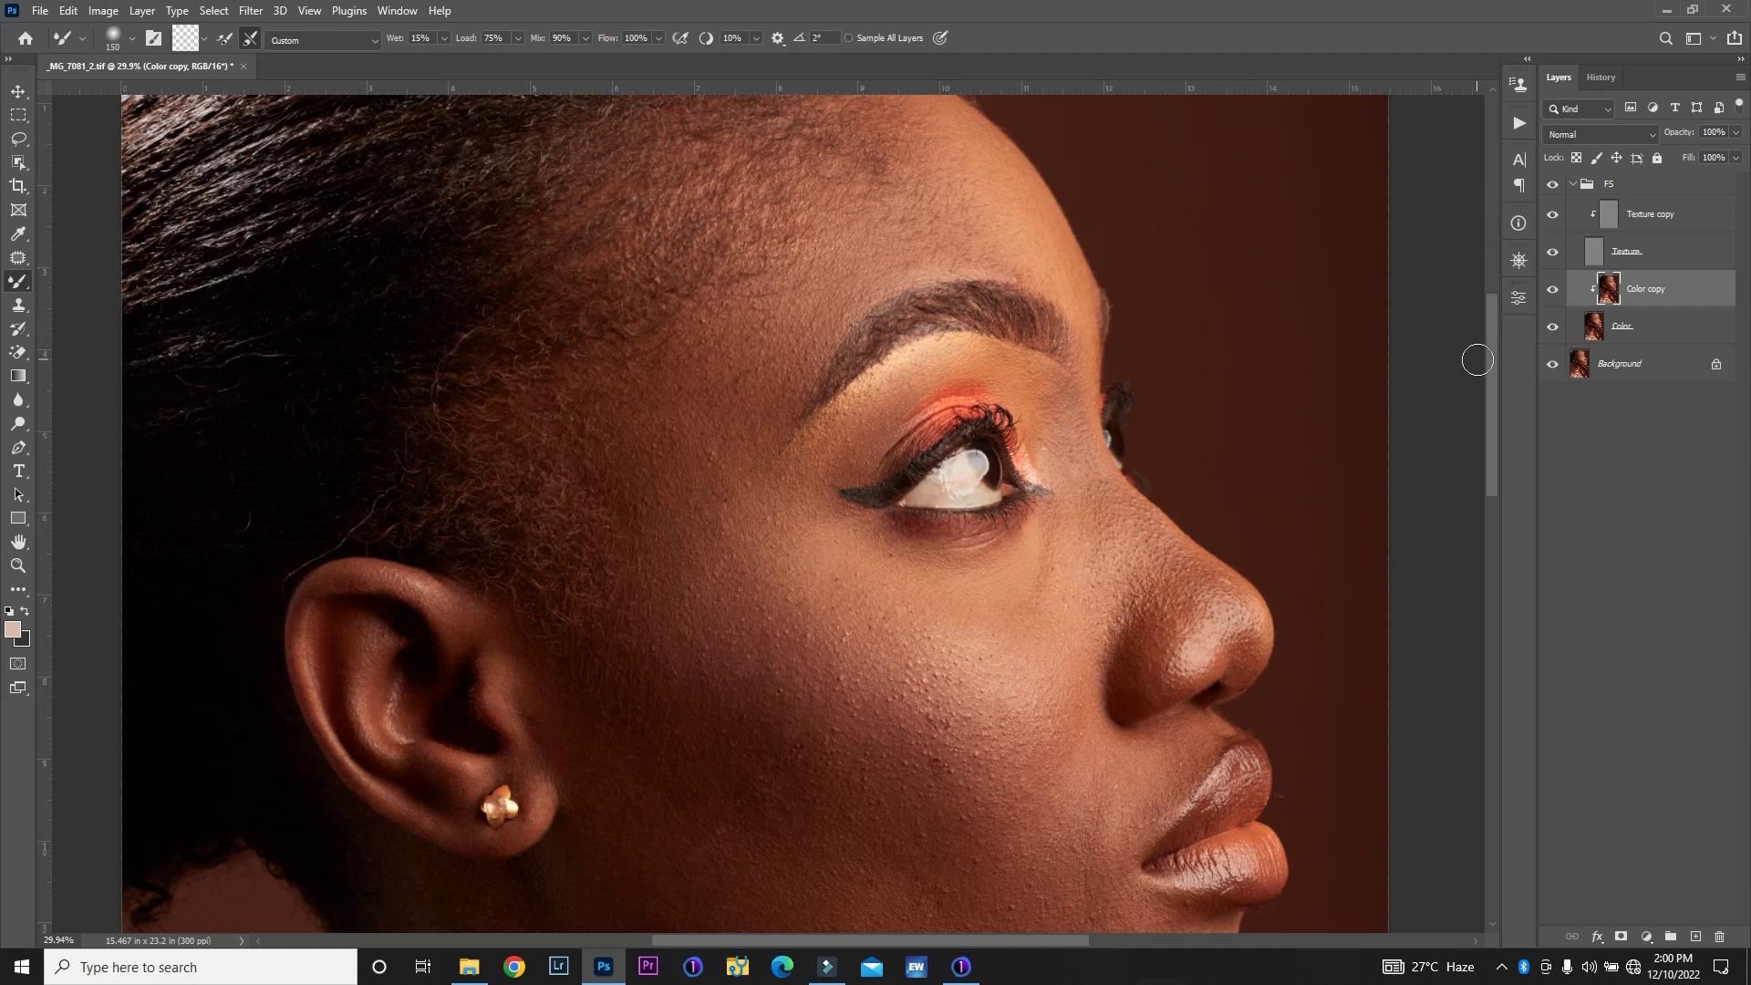
drag(1490, 361, 1491, 397)
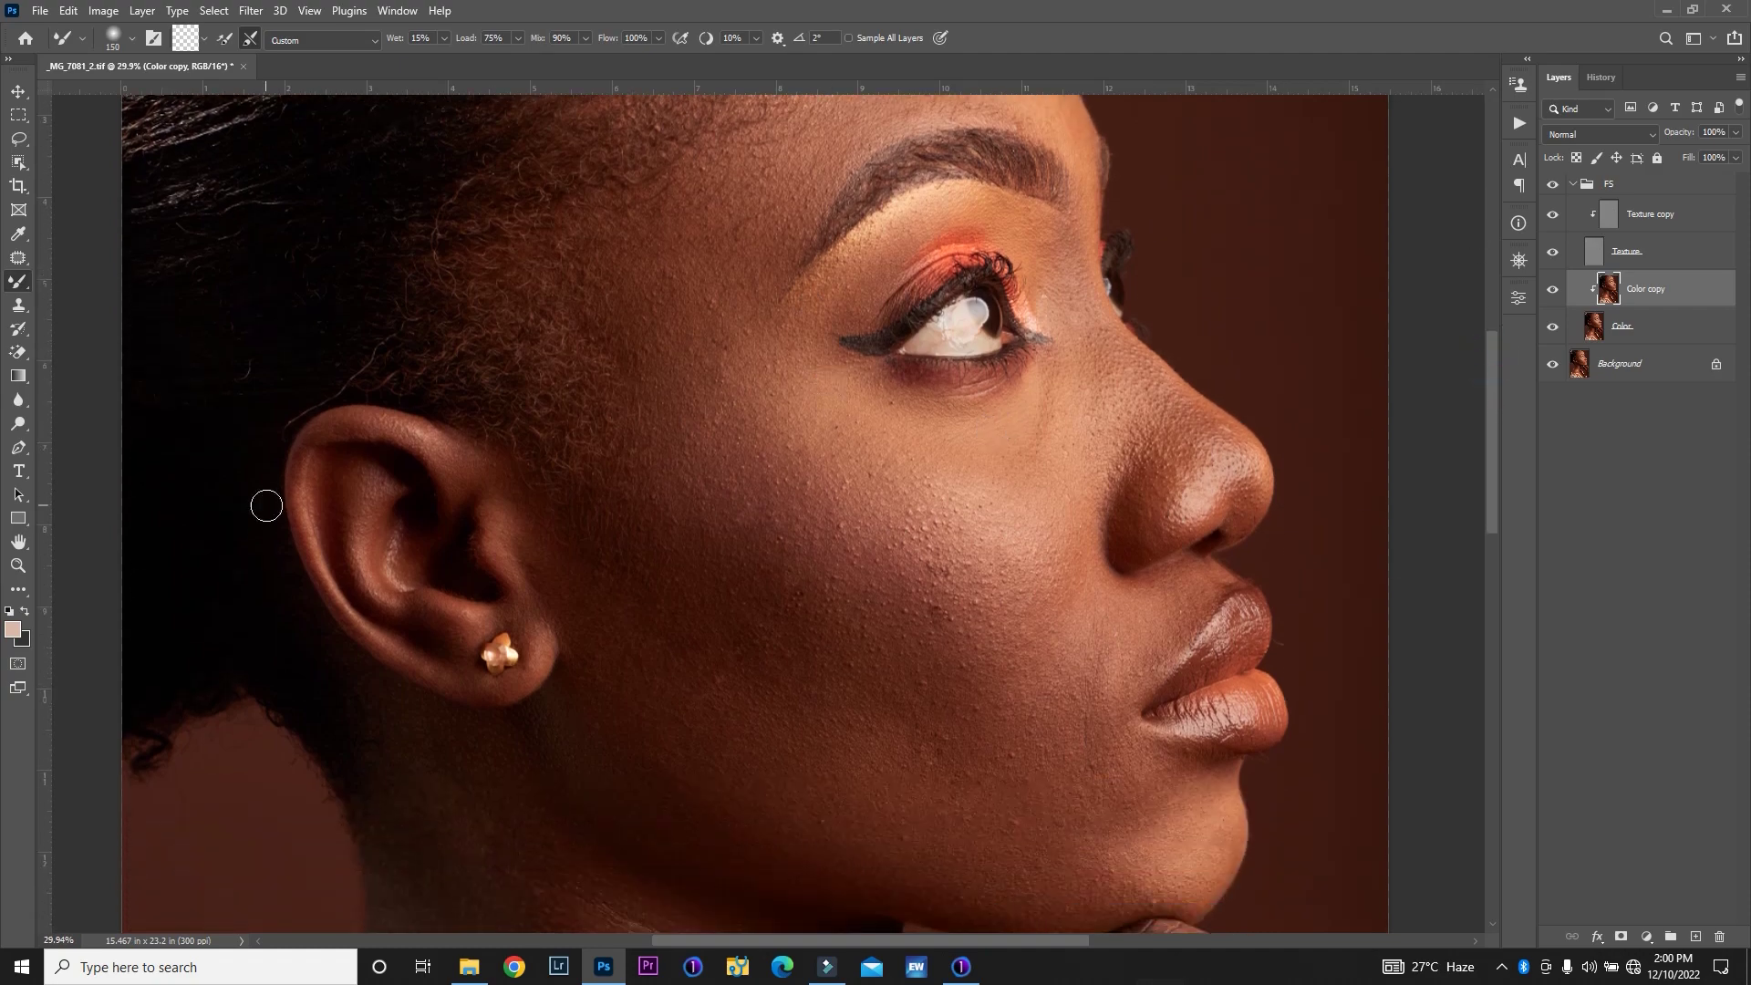
key(z)
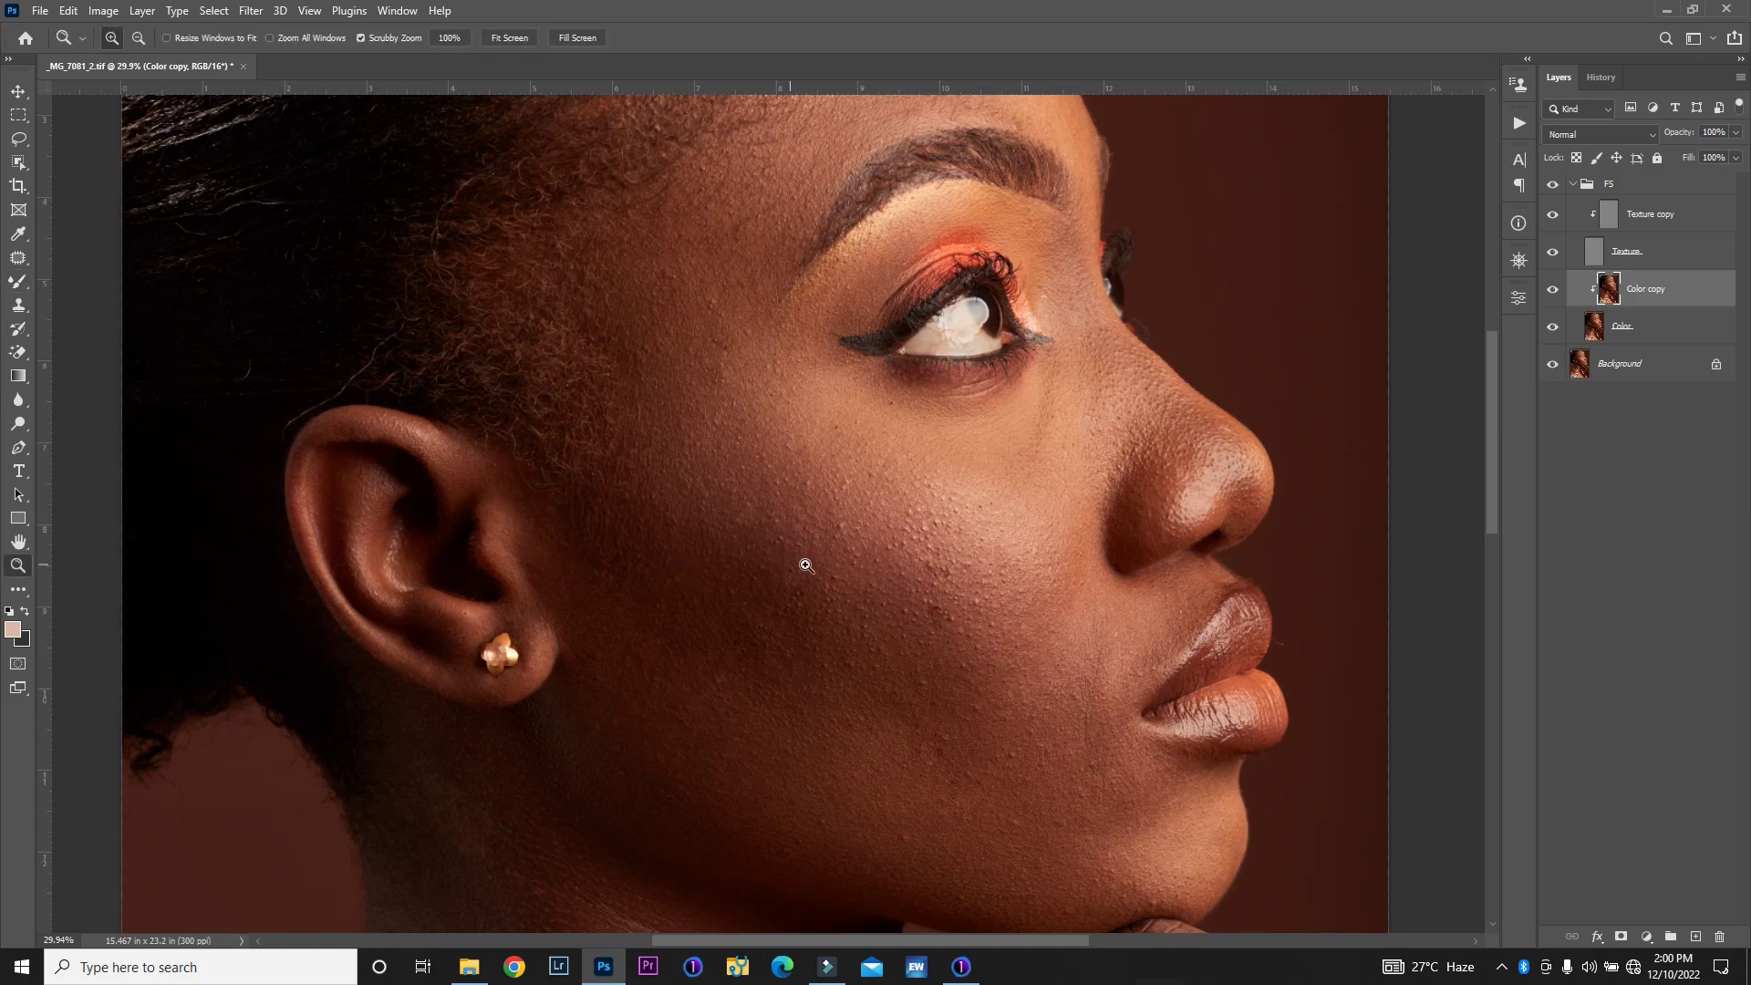
drag(1003, 489, 976, 492)
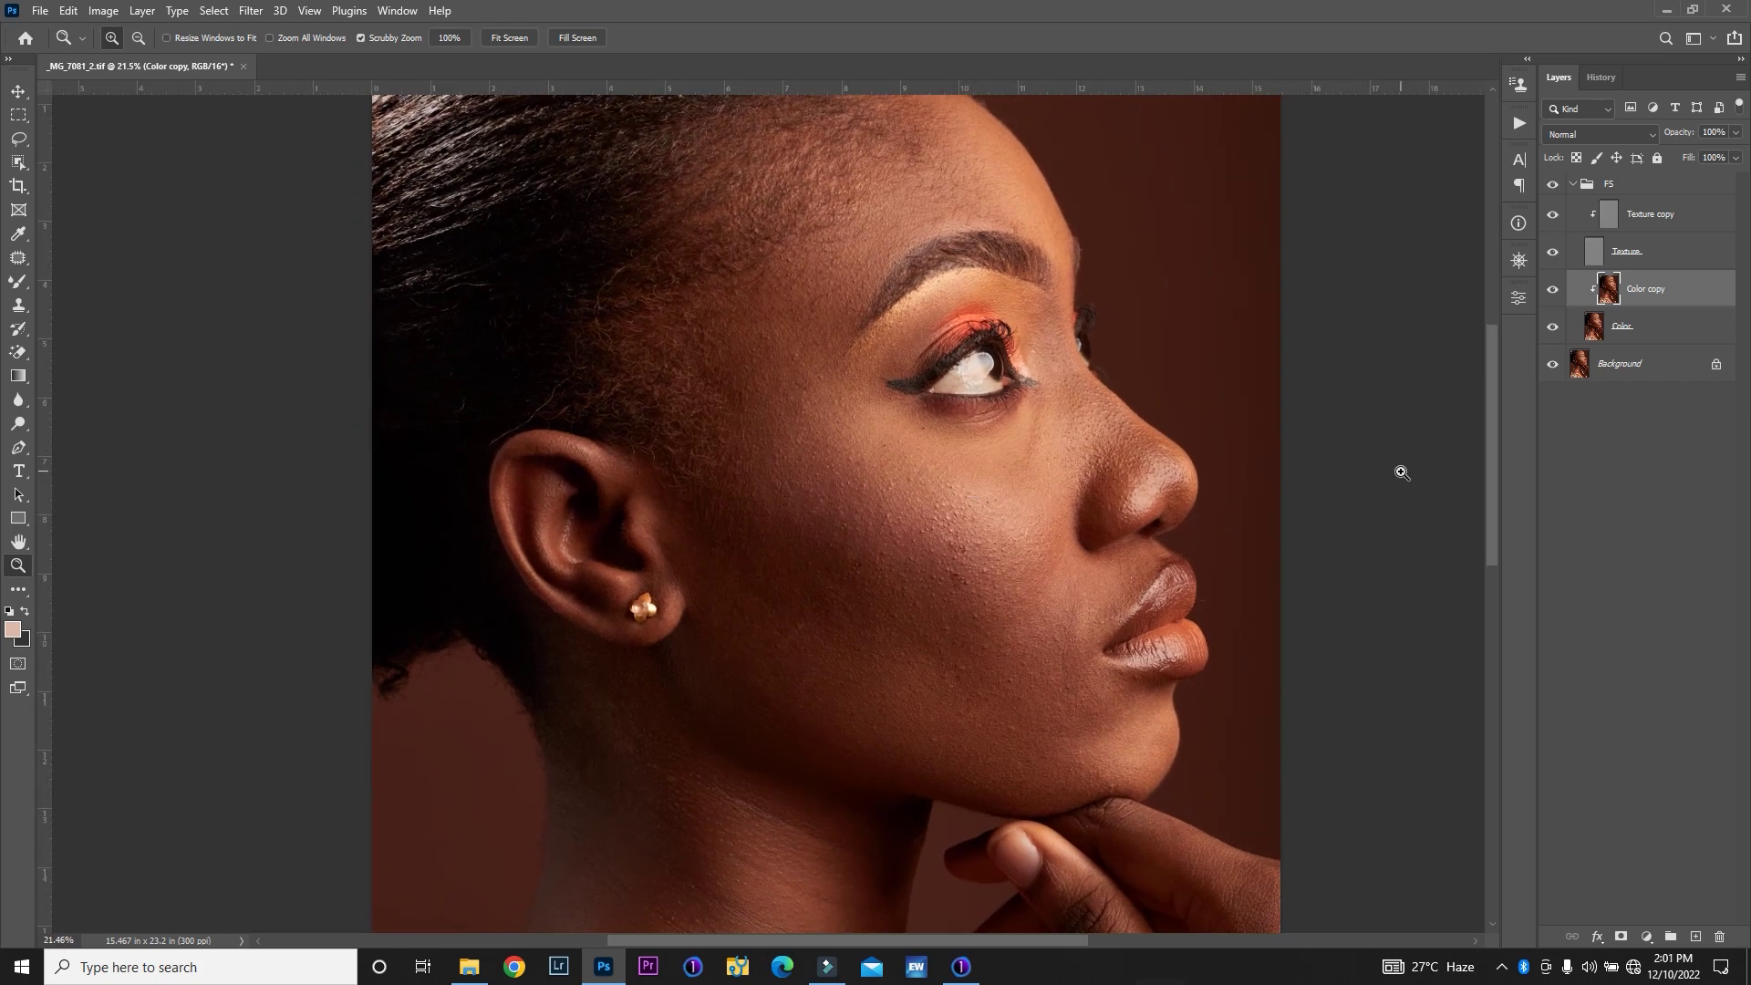
key(b)
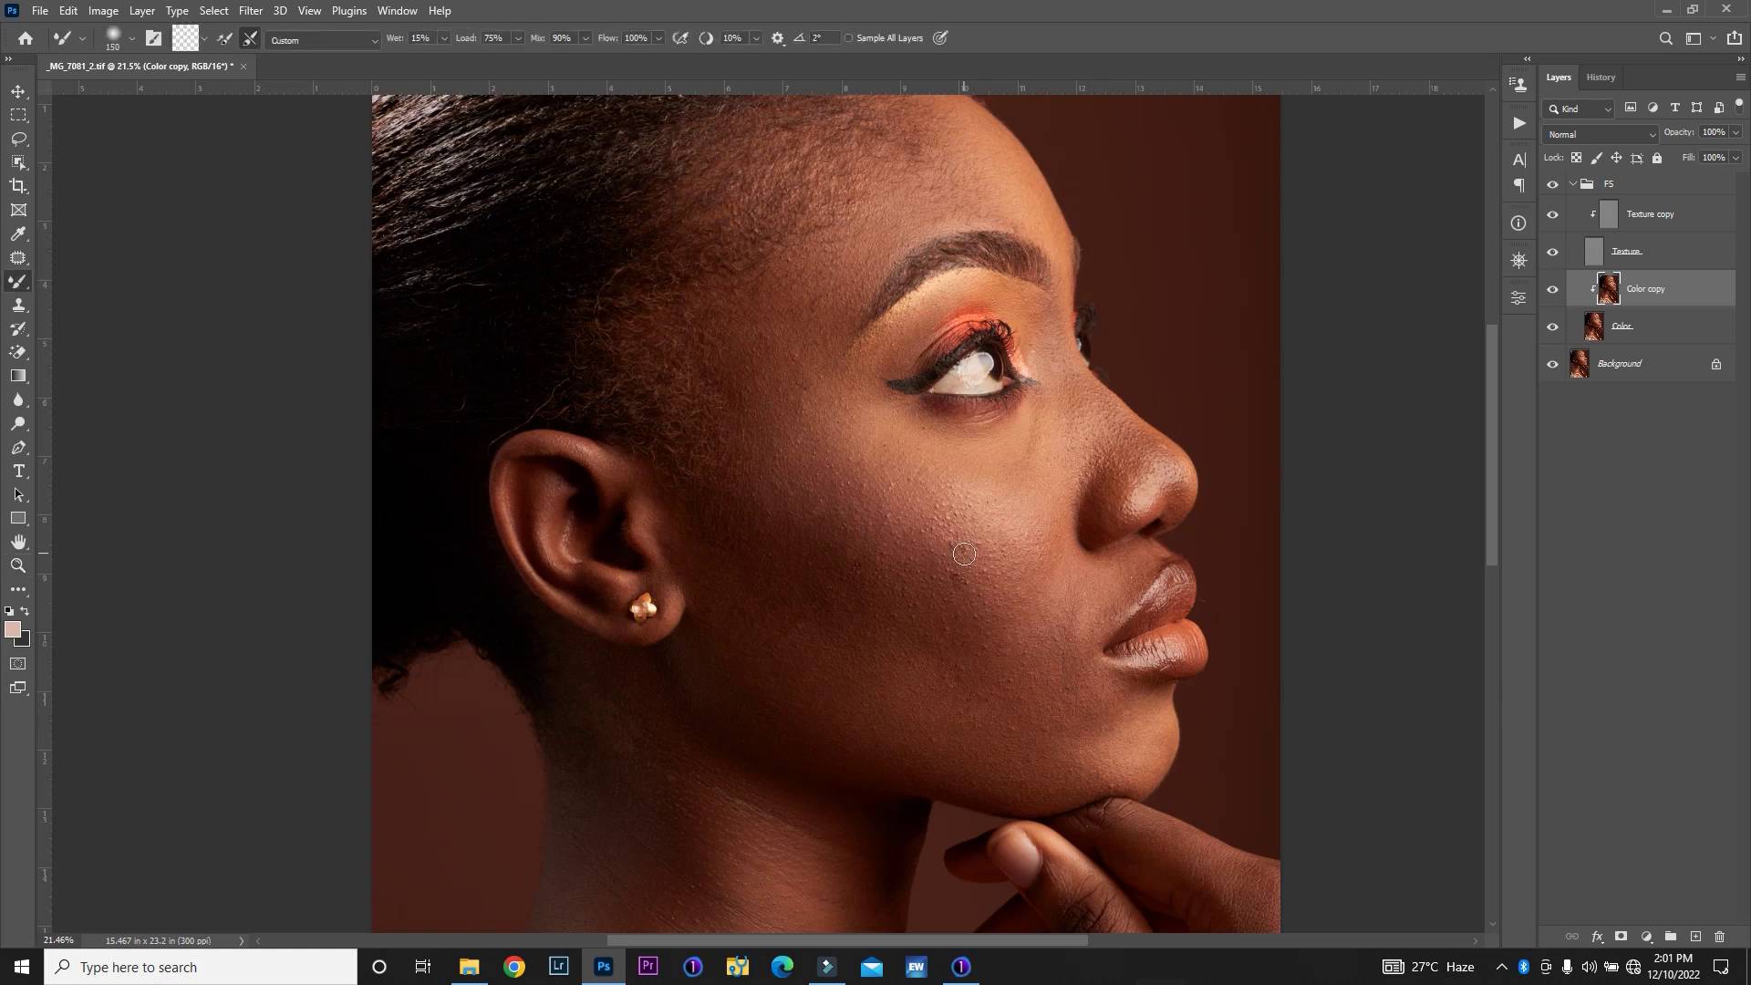
key(bracketright)
key(bracketright)
key(bracketright)
key(bracketright)
key(bracketright)
key(bracketright)
key(bracketright)
key(bracketright)
key(bracketright)
key(bracketright)
key(bracketright)
key(bracketright)
key(bracketright)
key(bracketright)
key(bracketright)
key(bracketleft)
key(bracketleft)
key(bracketleft)
key(bracketleft)
key(bracketleft)
key(bracketleft)
key(bracketleft)
key(bracketleft)
key(bracketleft)
key(bracketleft)
key(bracketright)
key(bracketright)
mouse_move(896, 553)
mouse_down()
mouse_move(814, 469)
mouse_move(940, 553)
mouse_up()
Hide the Texture layer and blend the lower cheek and jawline with the 600 px Mixer Brush
click(1555, 253)
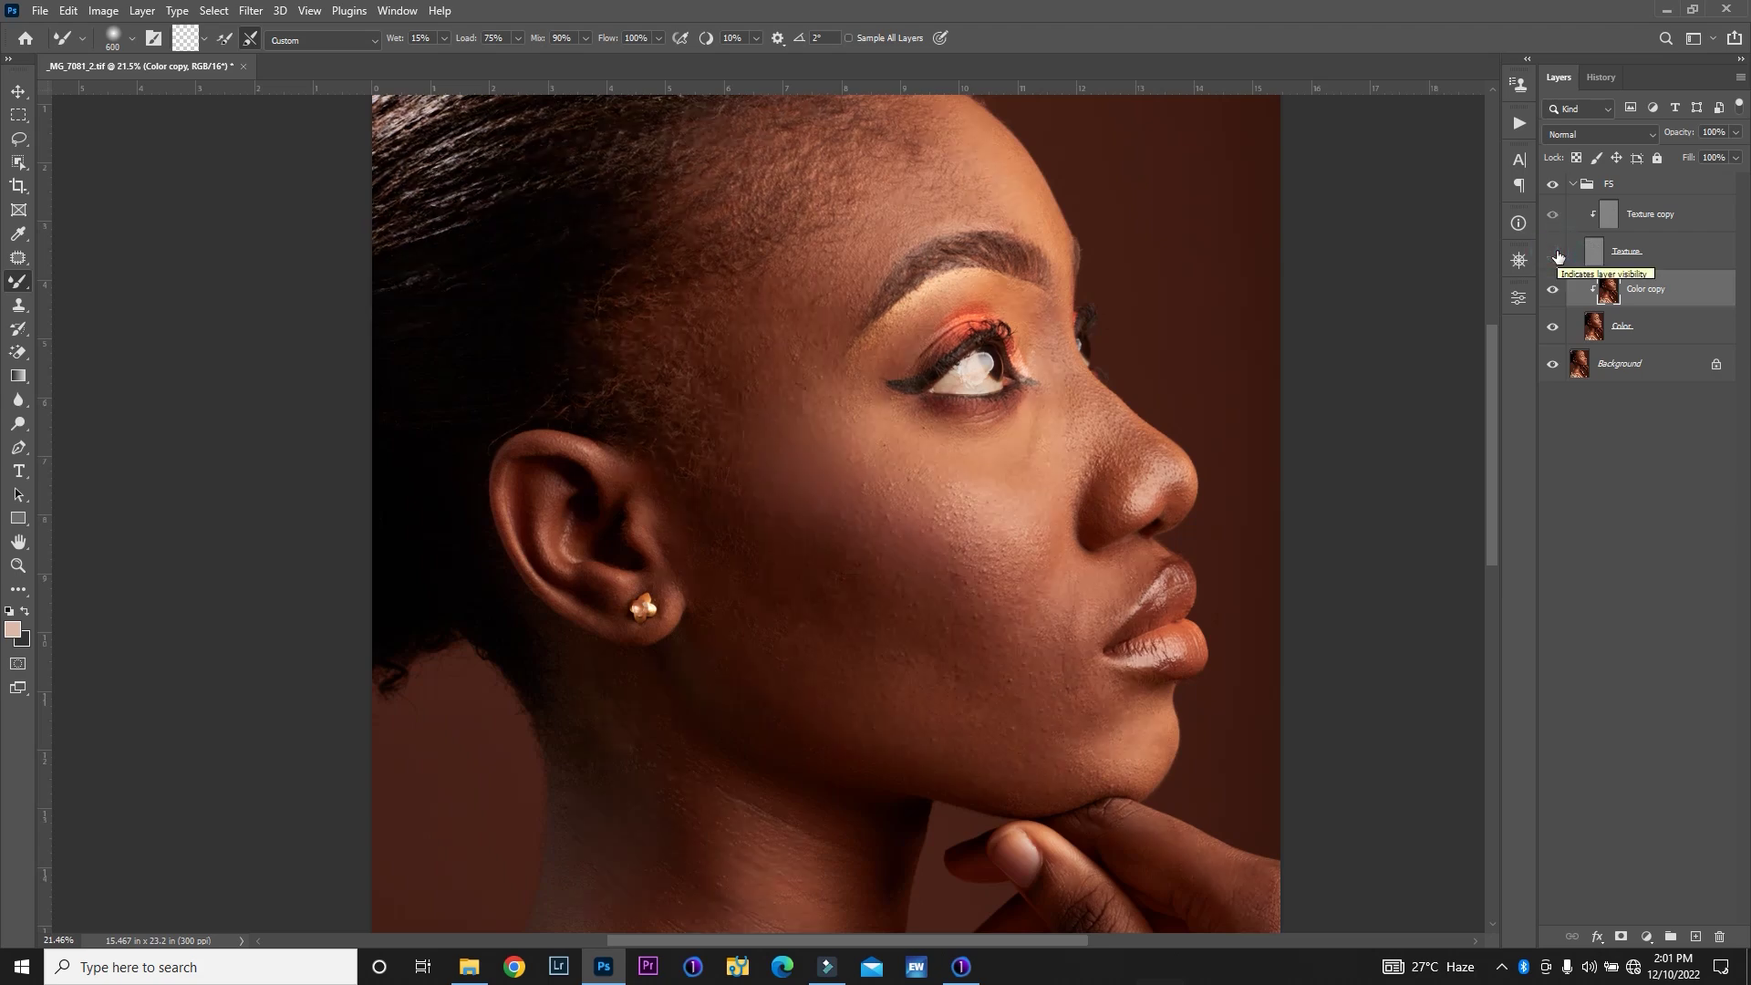
click(903, 650)
click(809, 672)
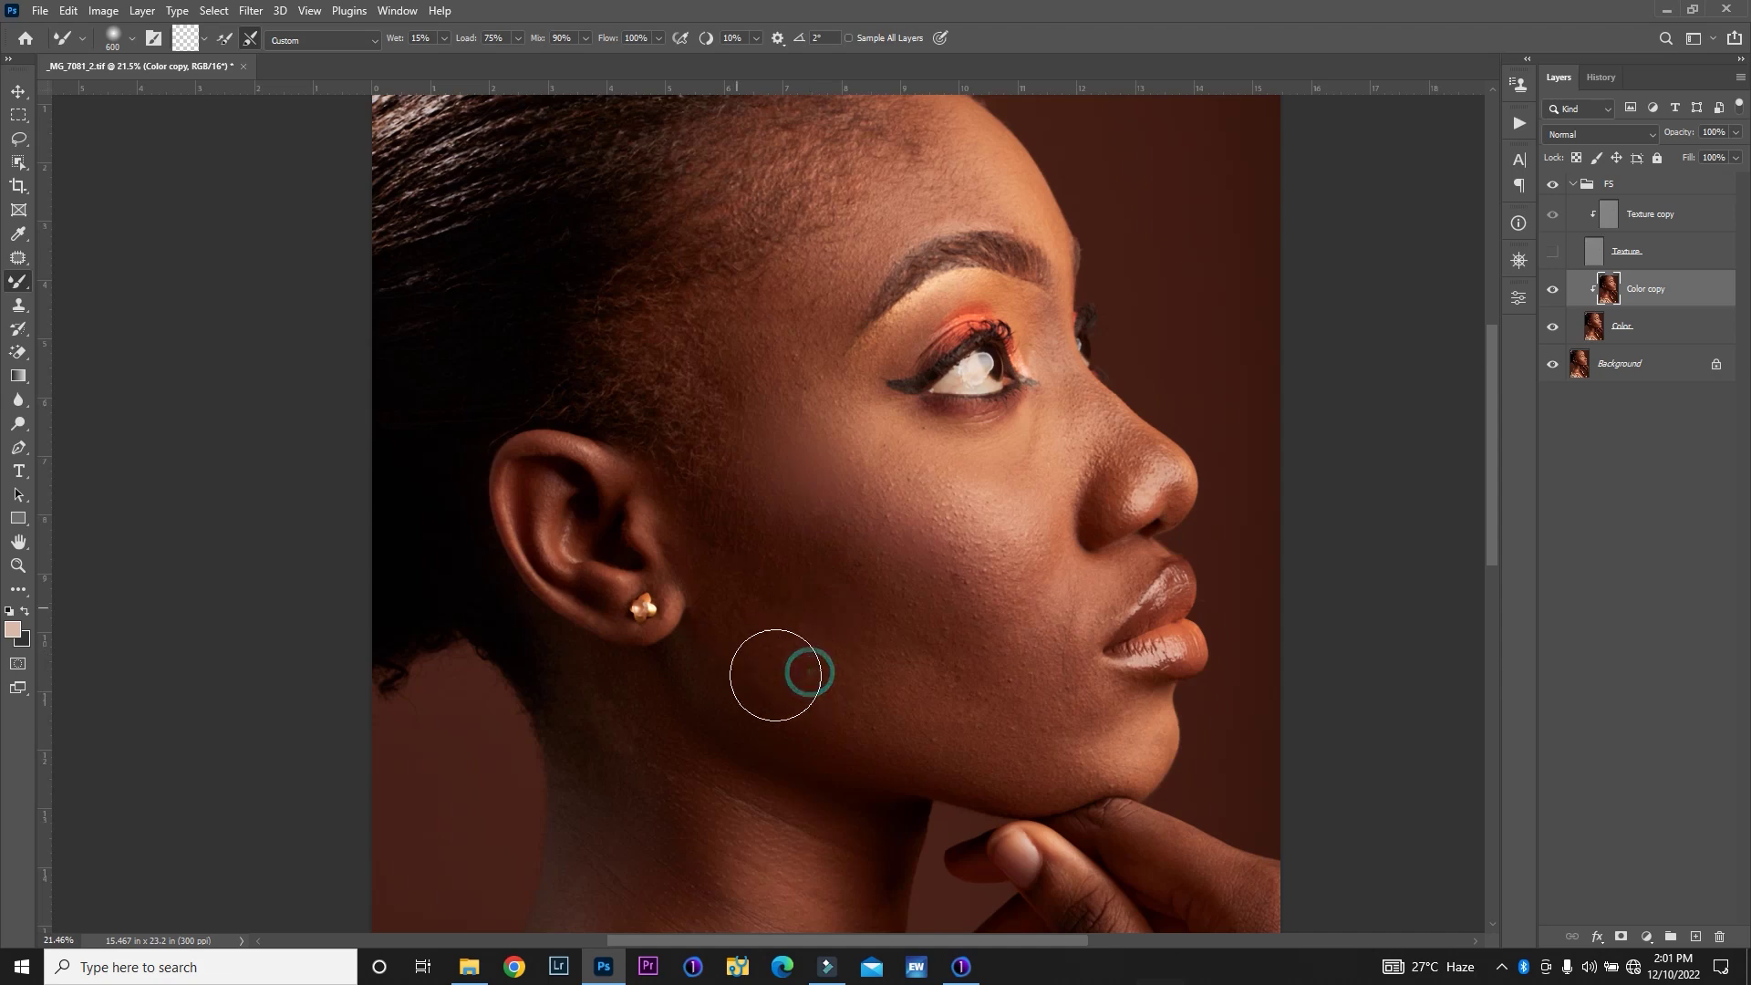
click(745, 644)
click(829, 661)
click(803, 709)
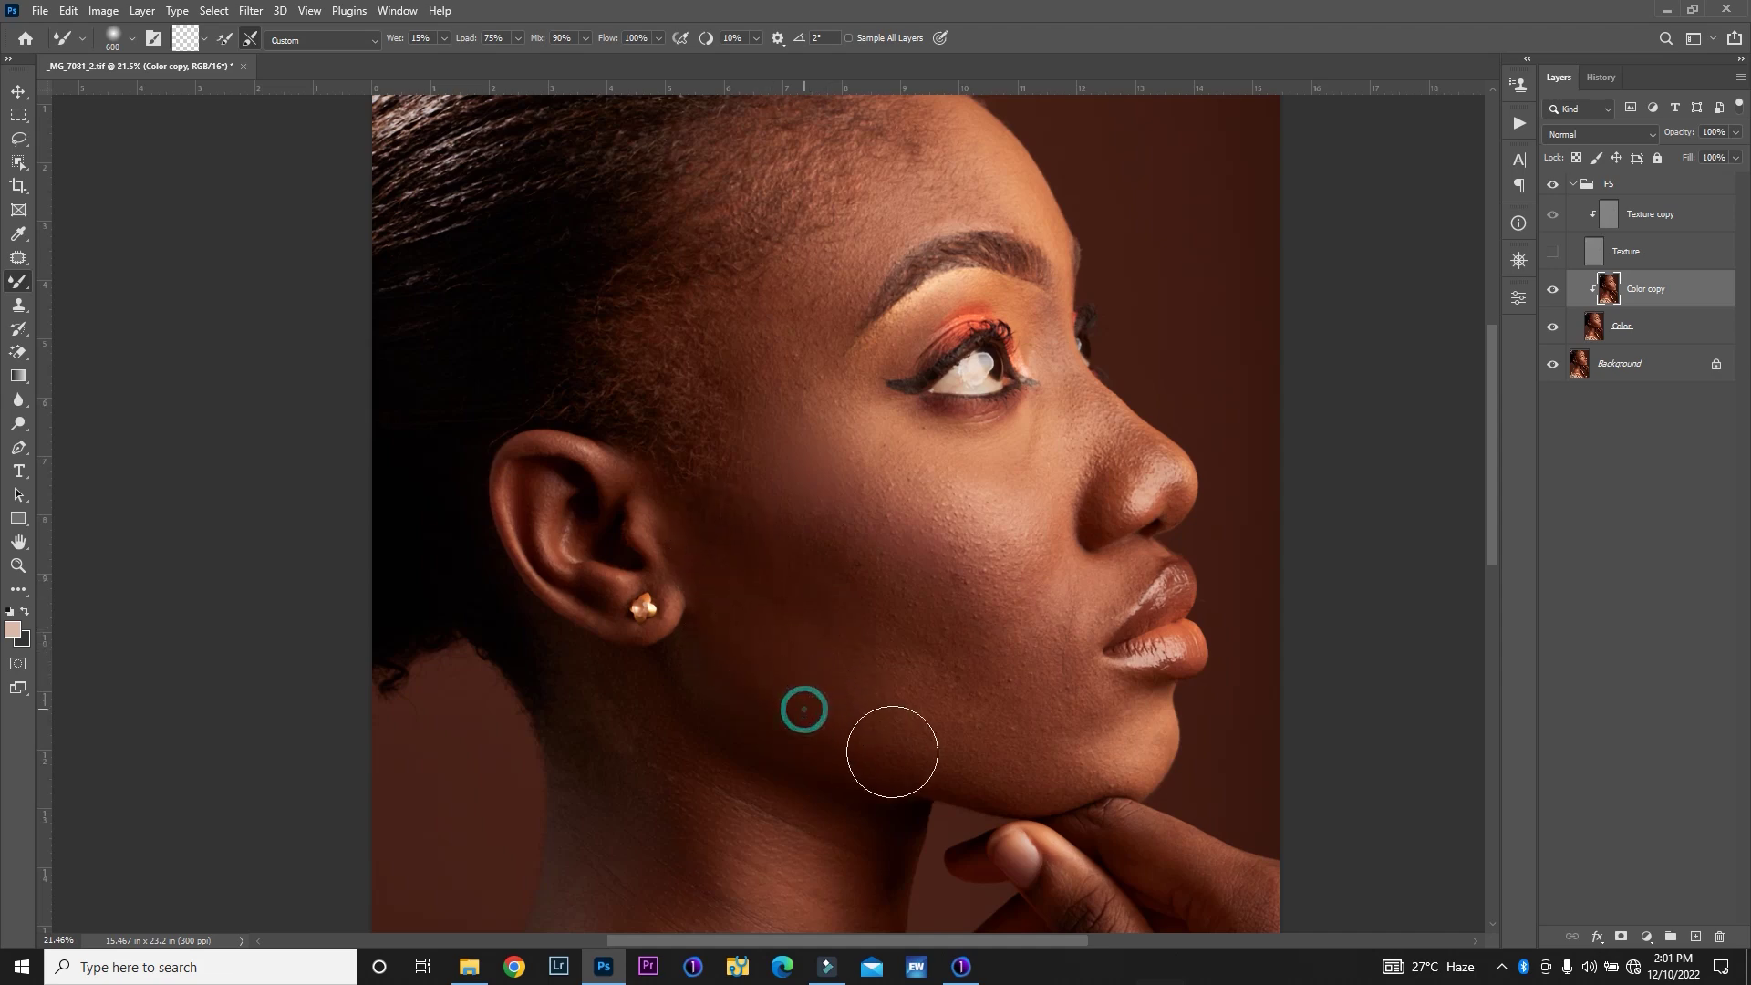
click(1028, 762)
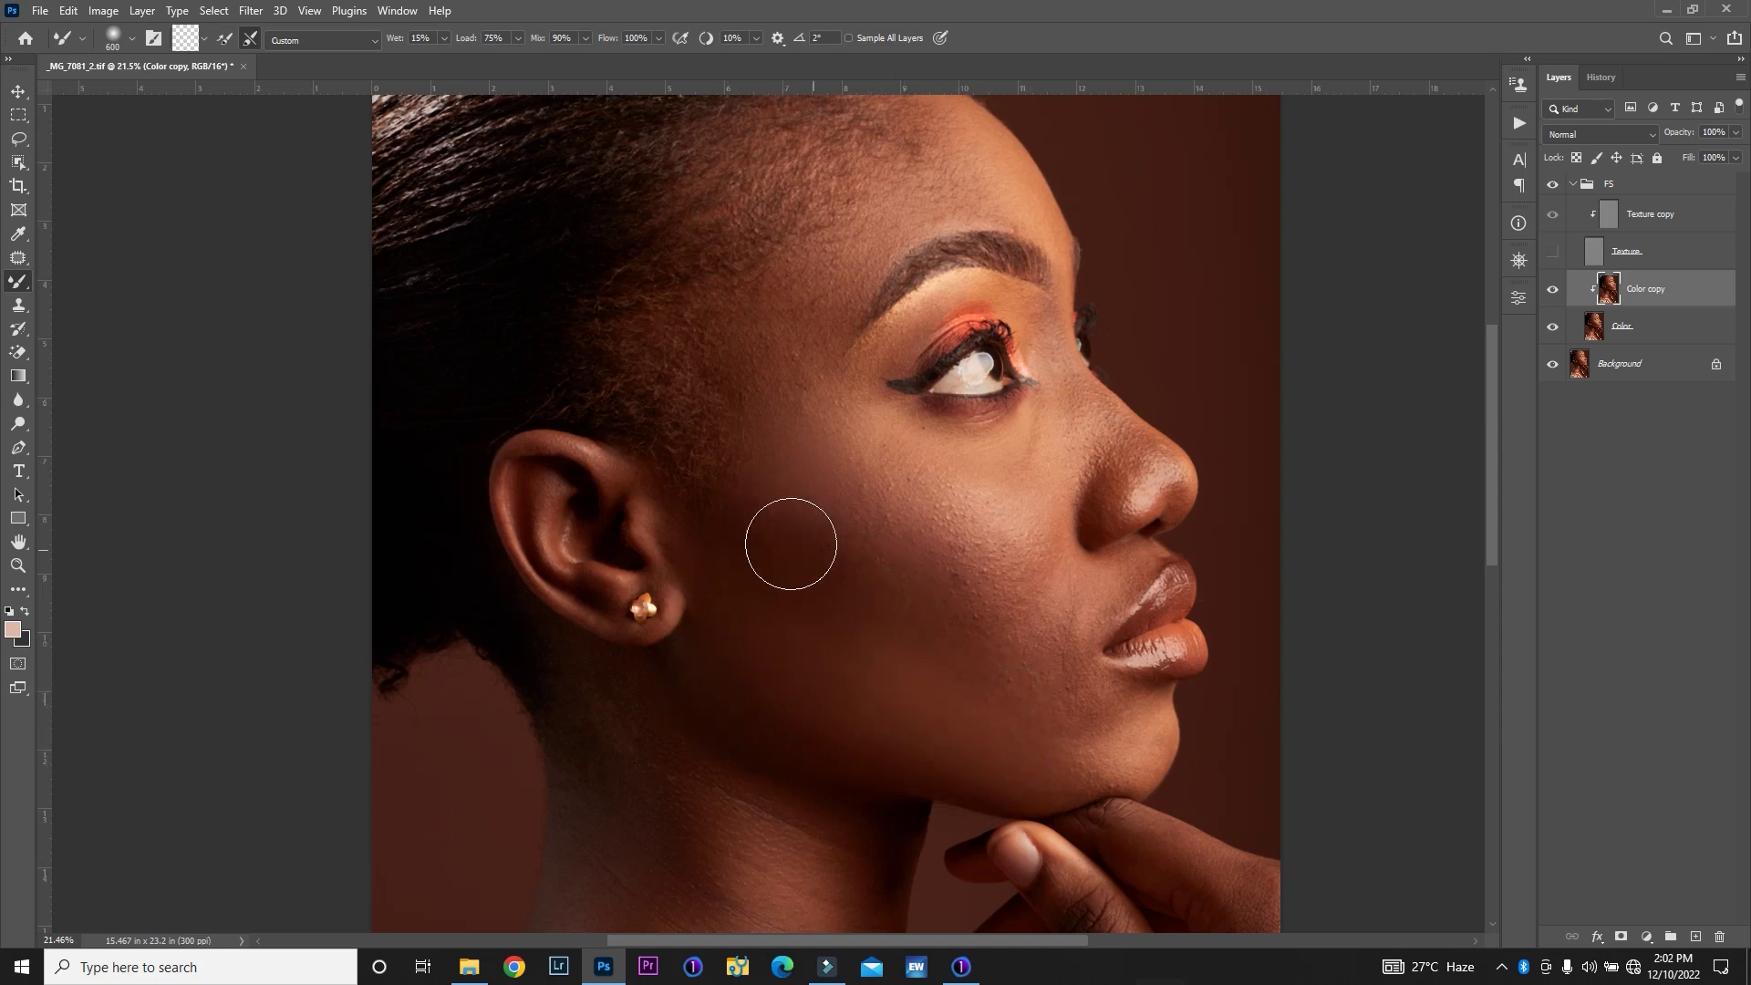
click(829, 574)
click(1009, 668)
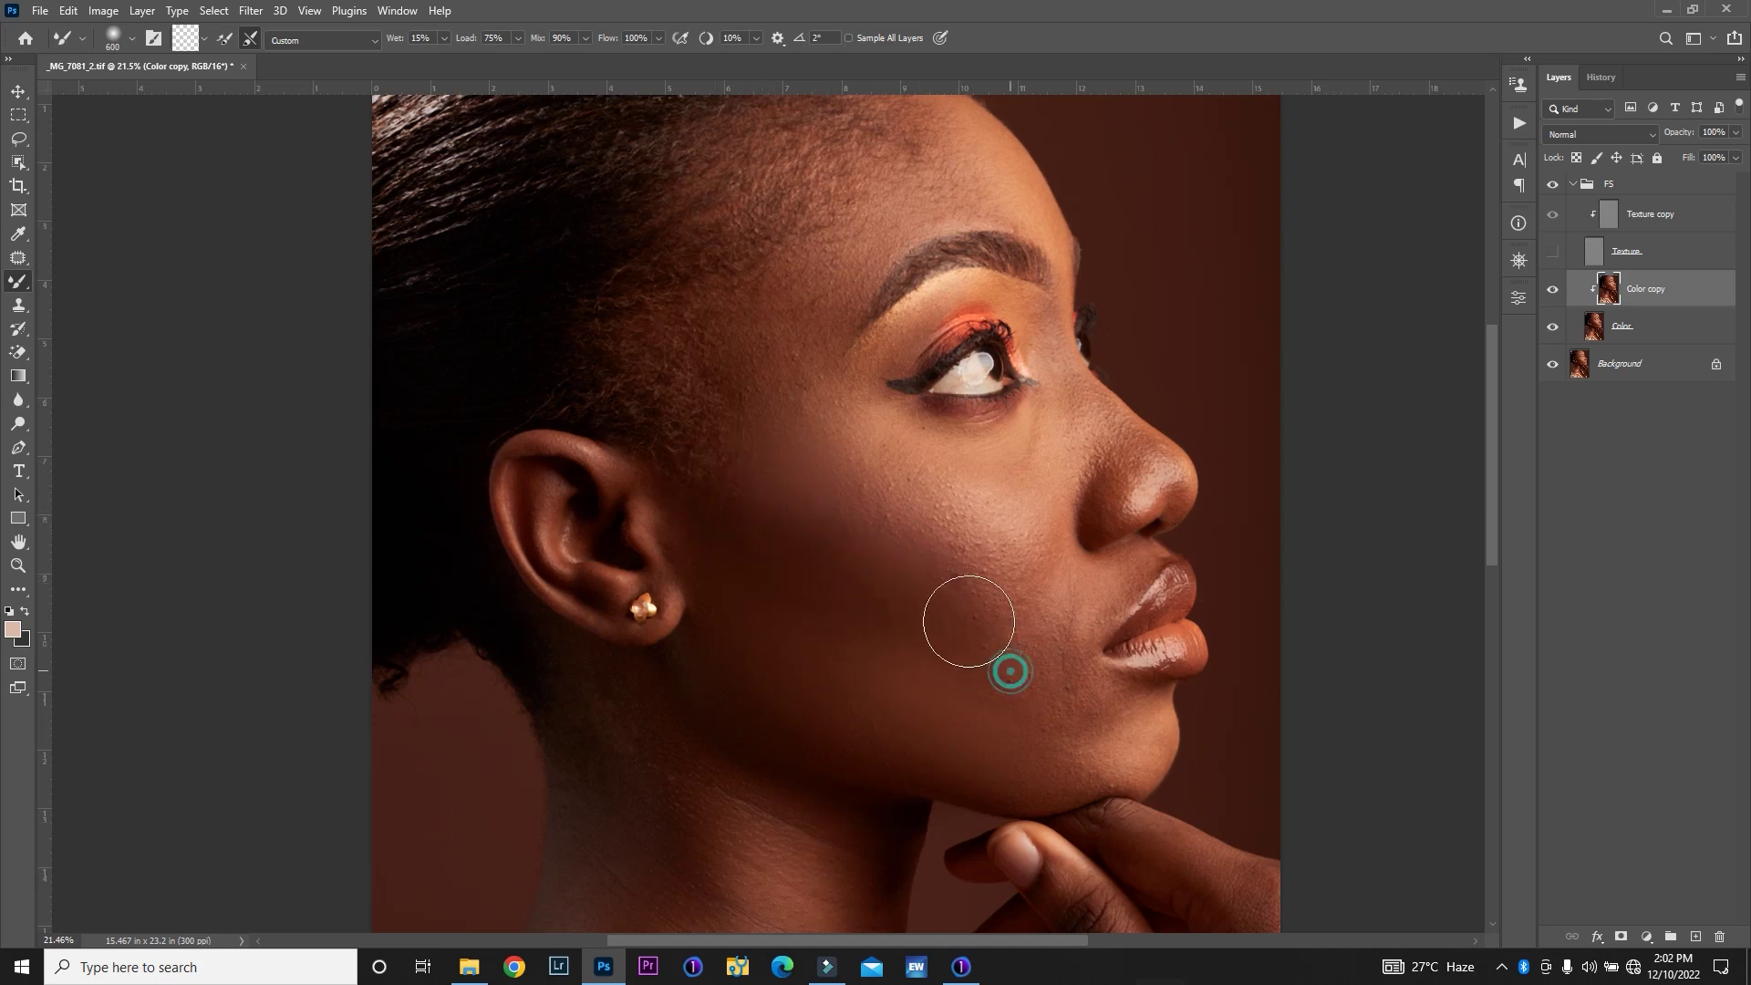
Reduce the Mixer Brush to 250 px and blend the skin just below the corner of the mouth
key(bracketleft)
key(bracketleft)
key(bracketleft)
key(bracketleft)
key(bracketleft)
key(bracketleft)
key(bracketleft)
click(1113, 684)
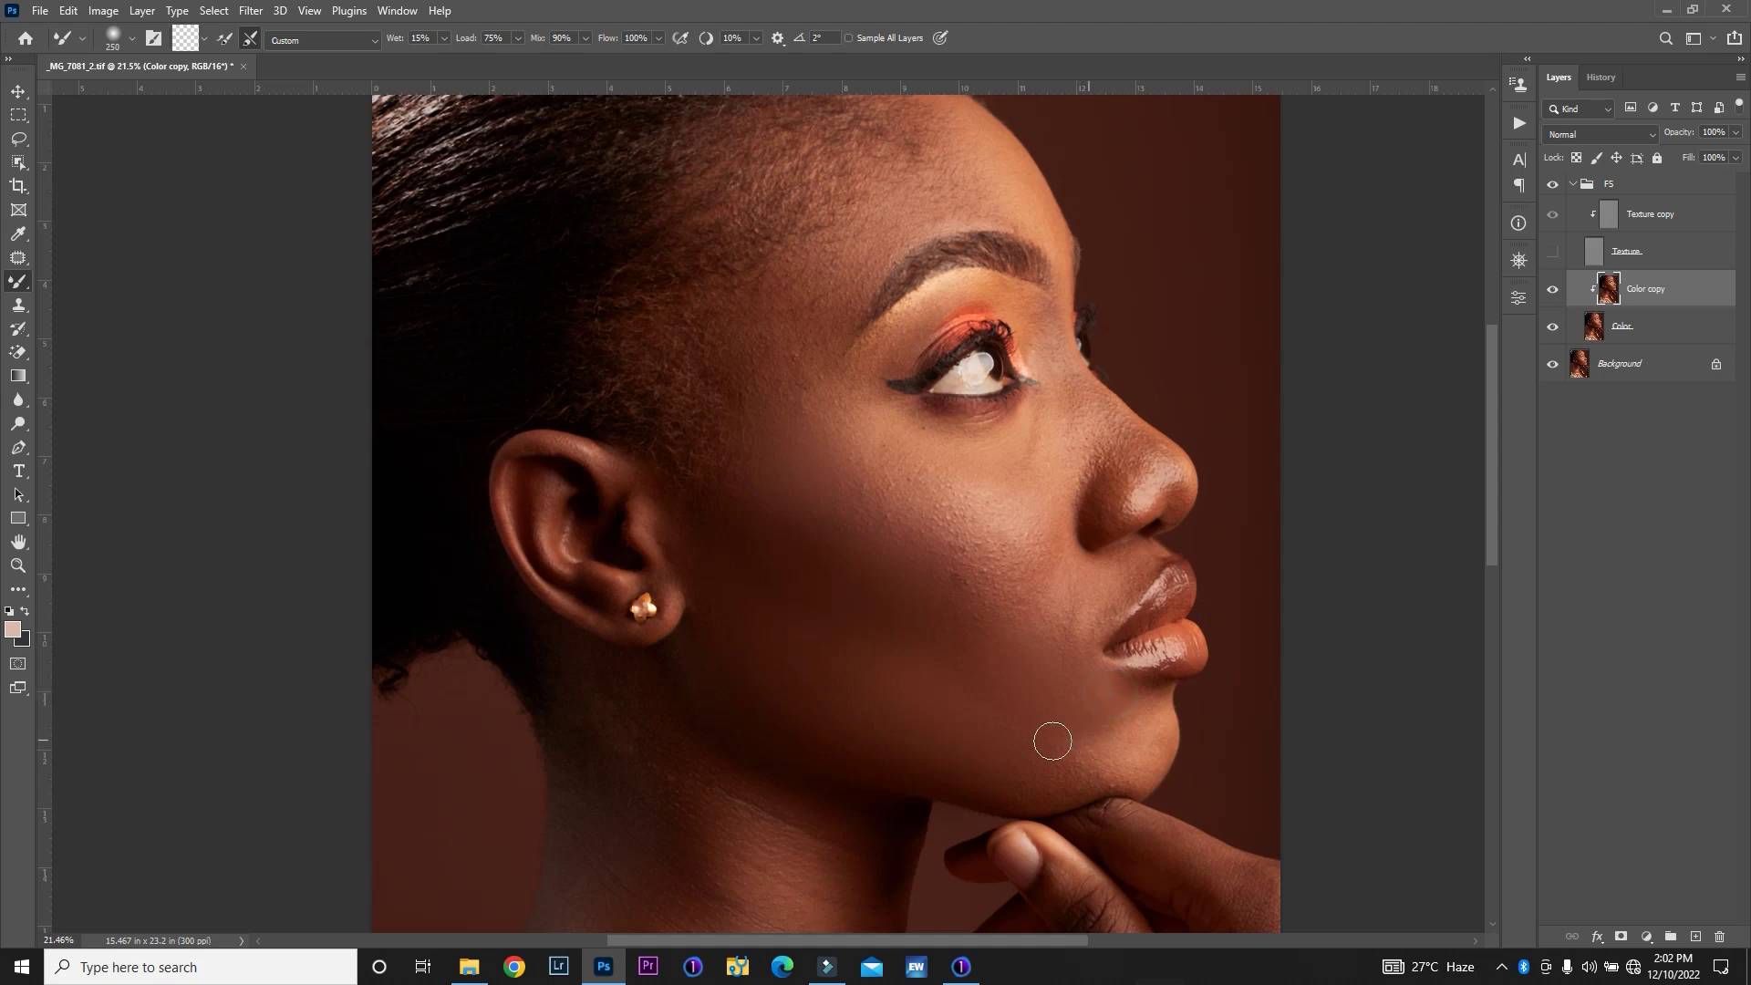
Blend the upper cheek and temple tones with a 500 px Mixer Brush and show the Texture layer again
key(bracketright)
key(bracketright)
key(bracketright)
mouse_move(1009, 626)
mouse_down()
mouse_move(891, 508)
mouse_move(938, 508)
mouse_up()
mouse_move(782, 395)
mouse_down()
mouse_move(742, 352)
mouse_move(830, 414)
mouse_up()
mouse_move(915, 486)
mouse_down()
mouse_move(904, 464)
mouse_move(985, 512)
mouse_move(884, 427)
mouse_move(903, 520)
mouse_move(856, 520)
mouse_move(884, 547)
mouse_up()
mouse_move(1056, 638)
mouse_down()
mouse_move(927, 571)
mouse_move(997, 528)
mouse_up()
click(1552, 252)
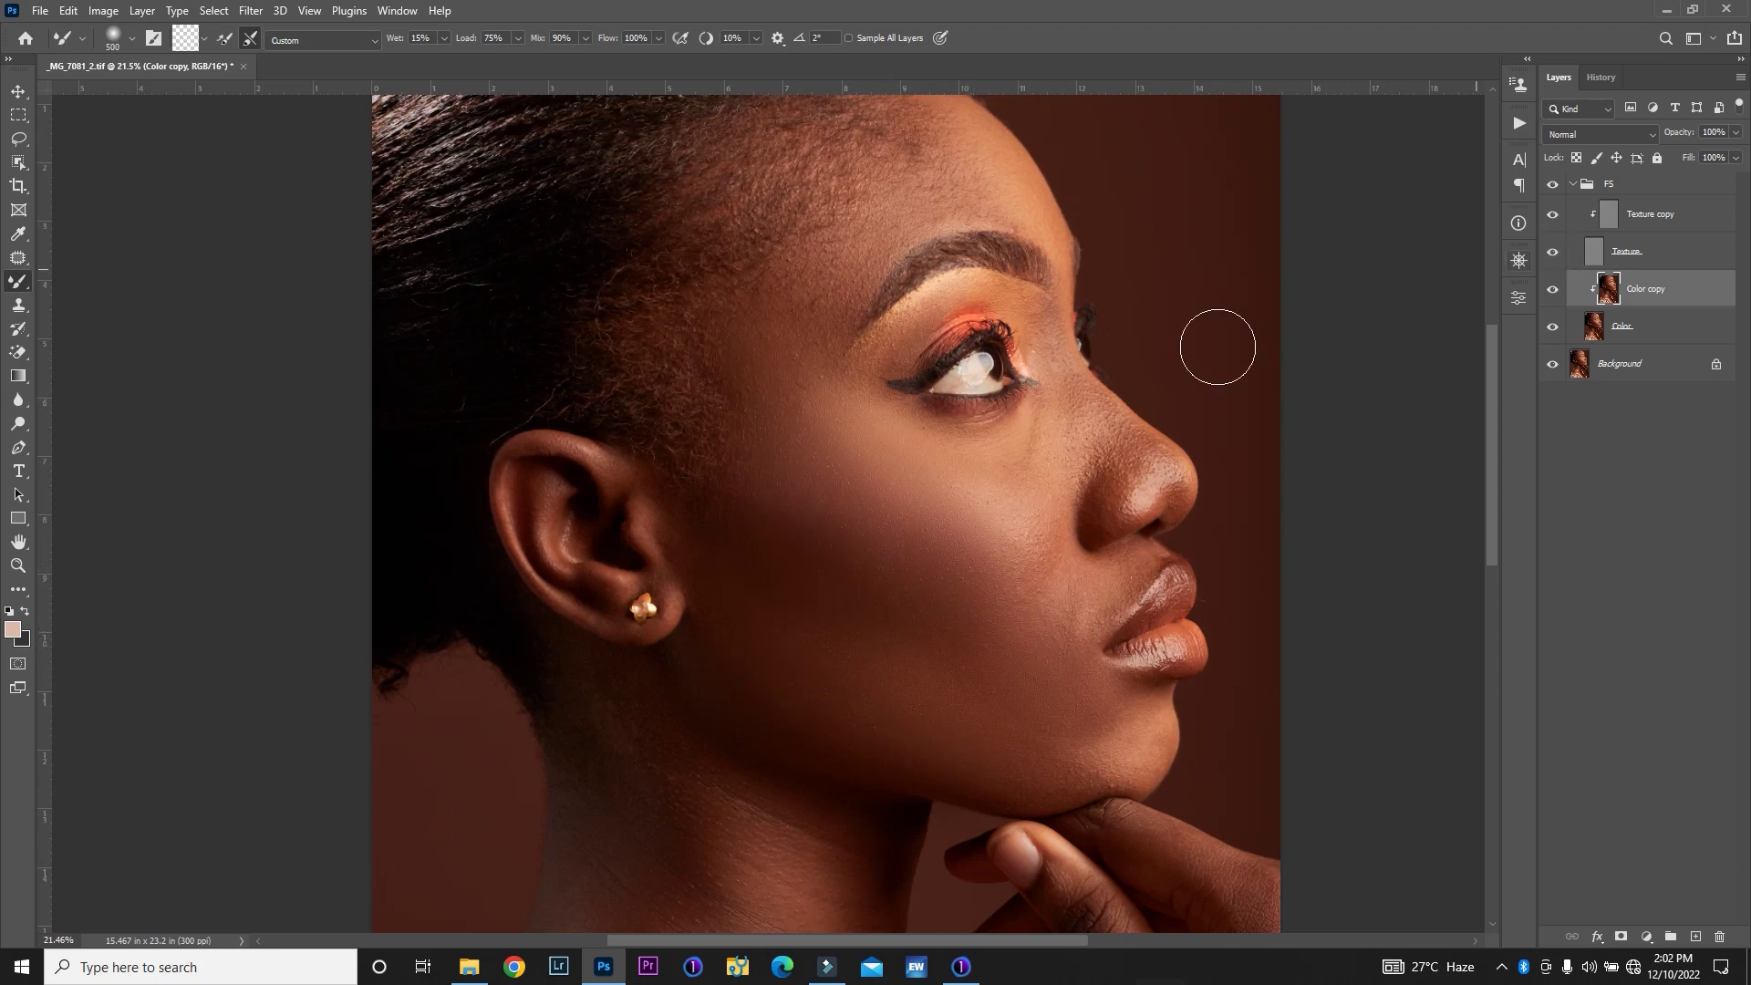
Lower the Mixer Brush's Wet value to 11% and blend the temple and forehead skin with the Texture layer hidden
click(423, 37)
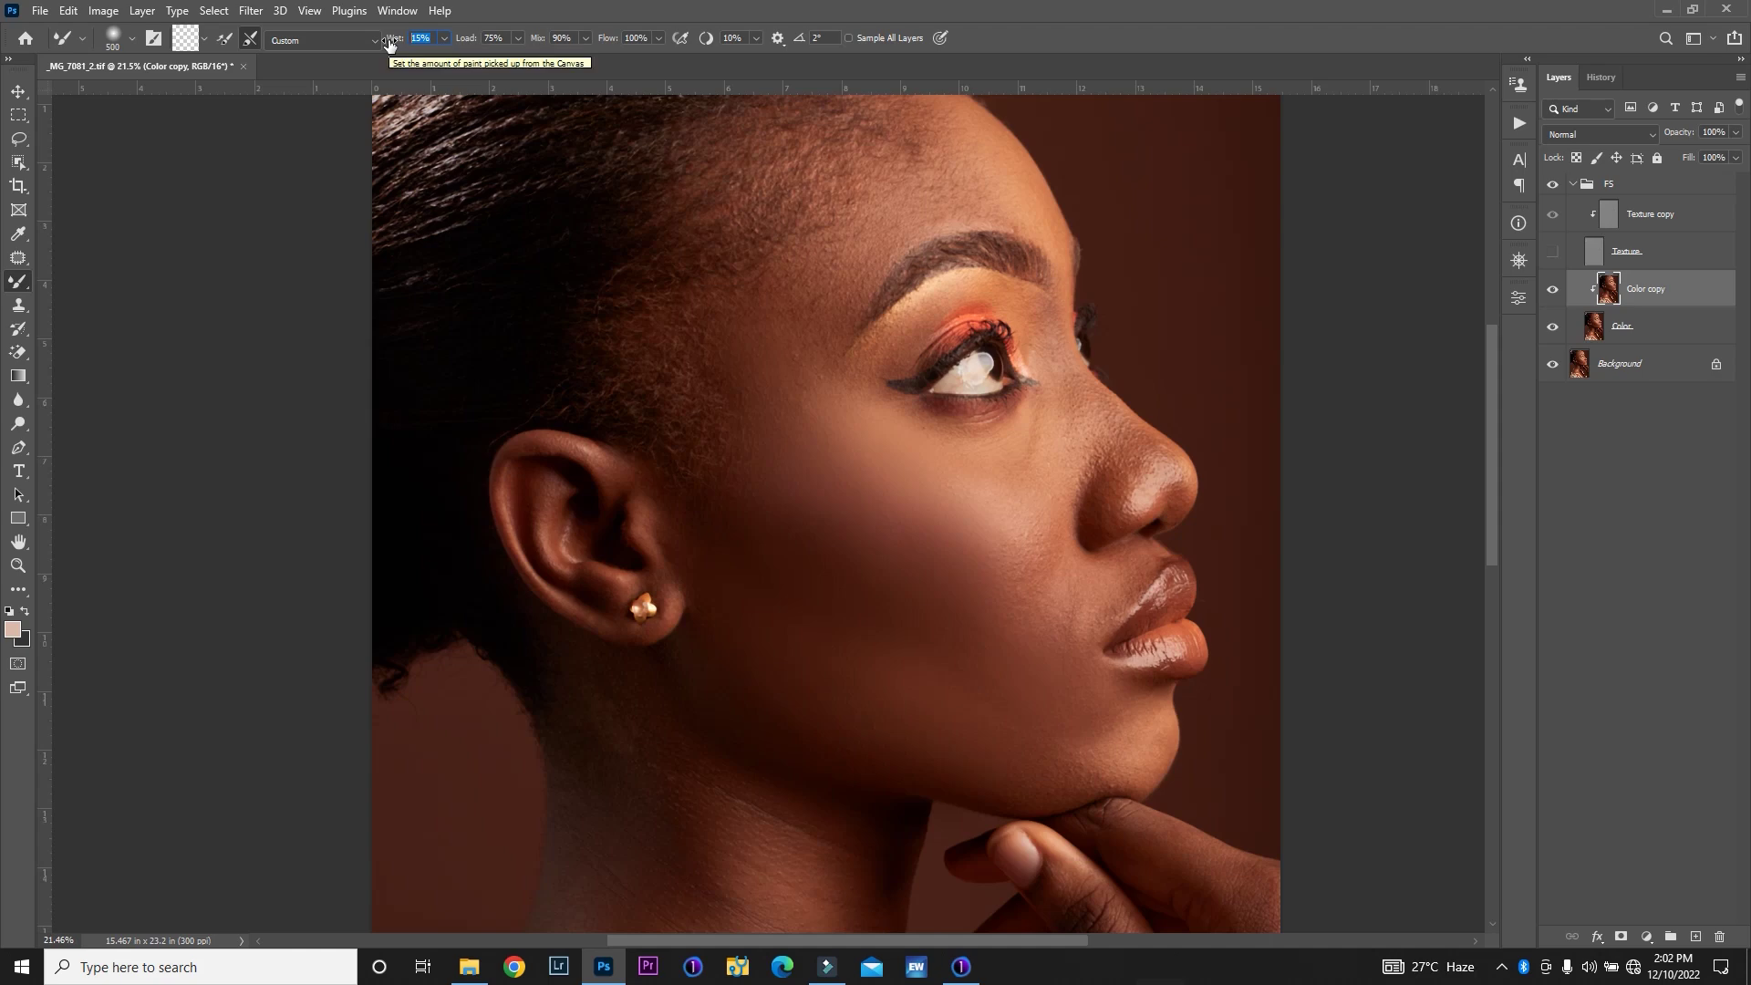
text(11)
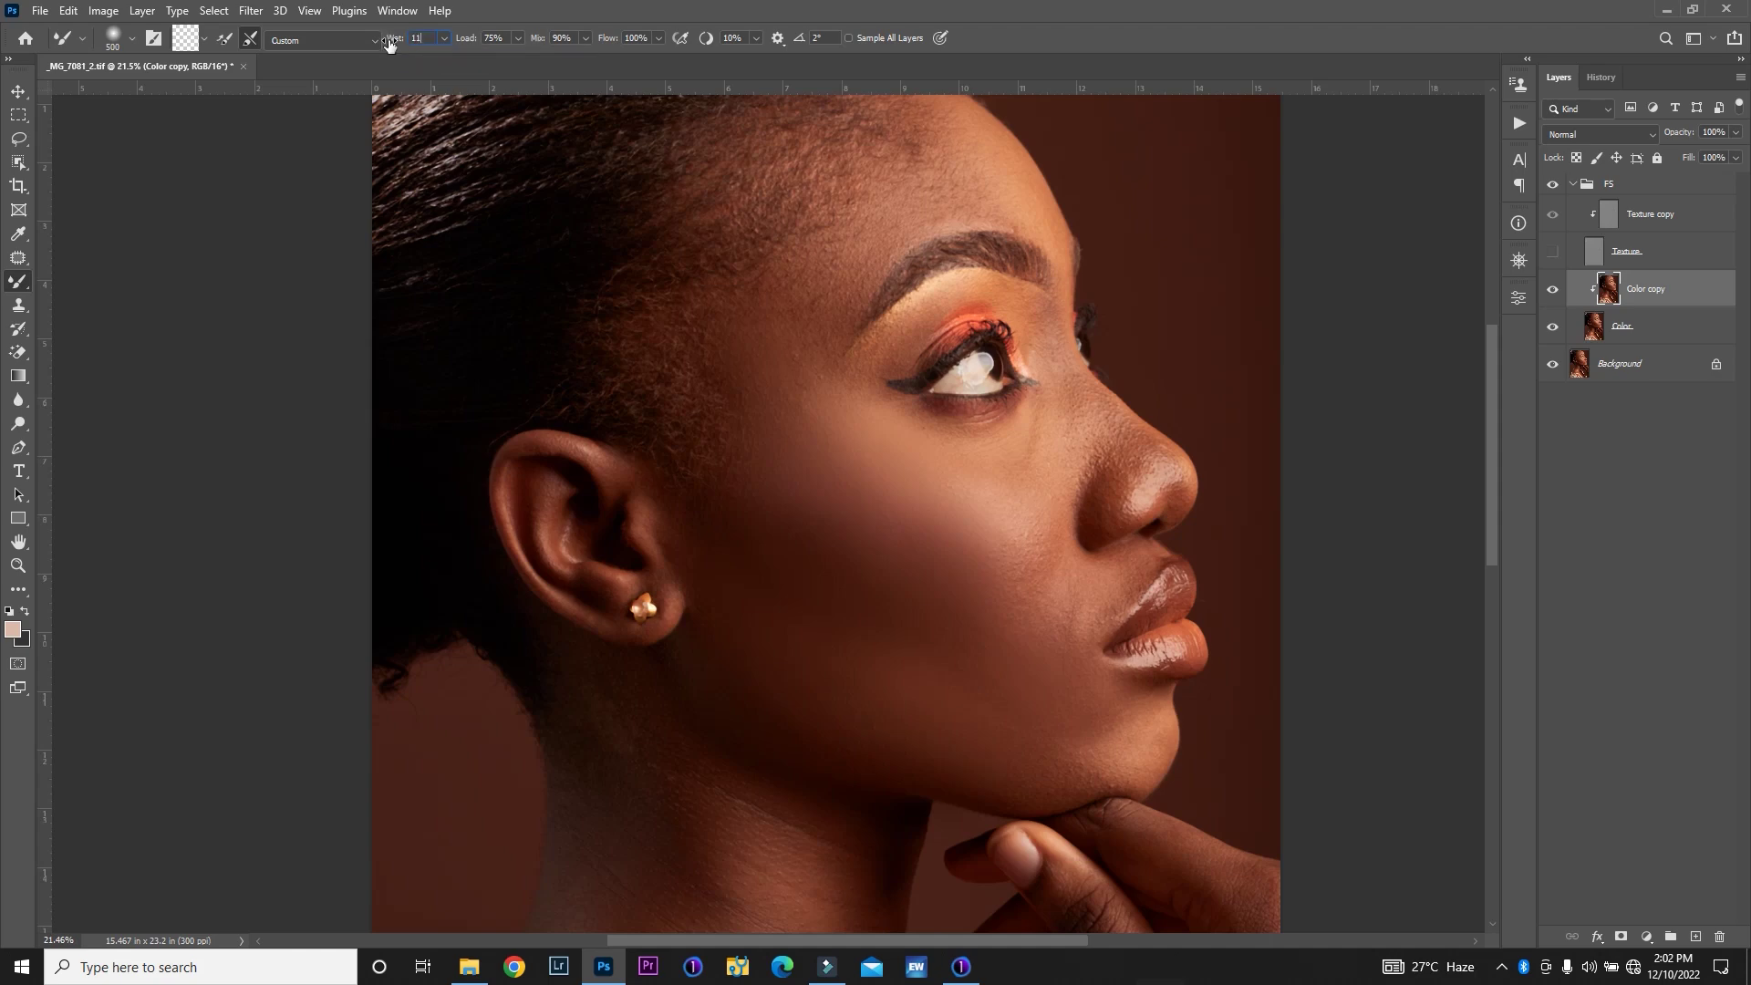
click(822, 442)
click(792, 395)
click(821, 394)
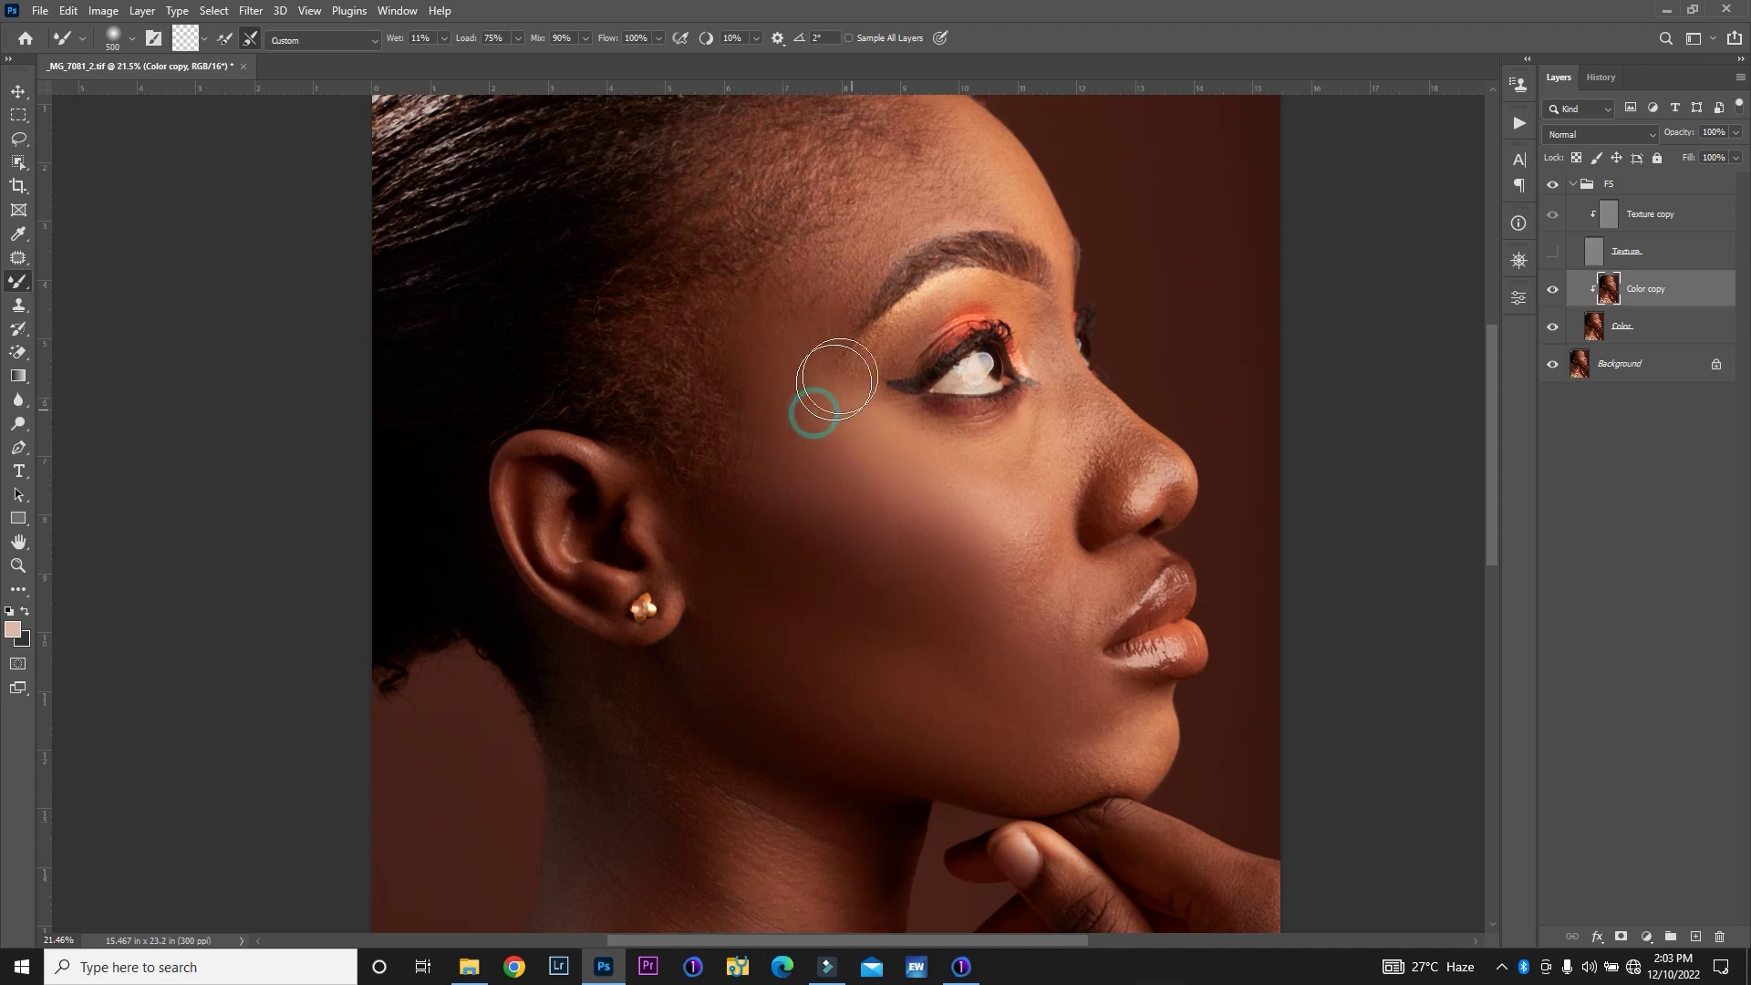
click(802, 321)
click(778, 298)
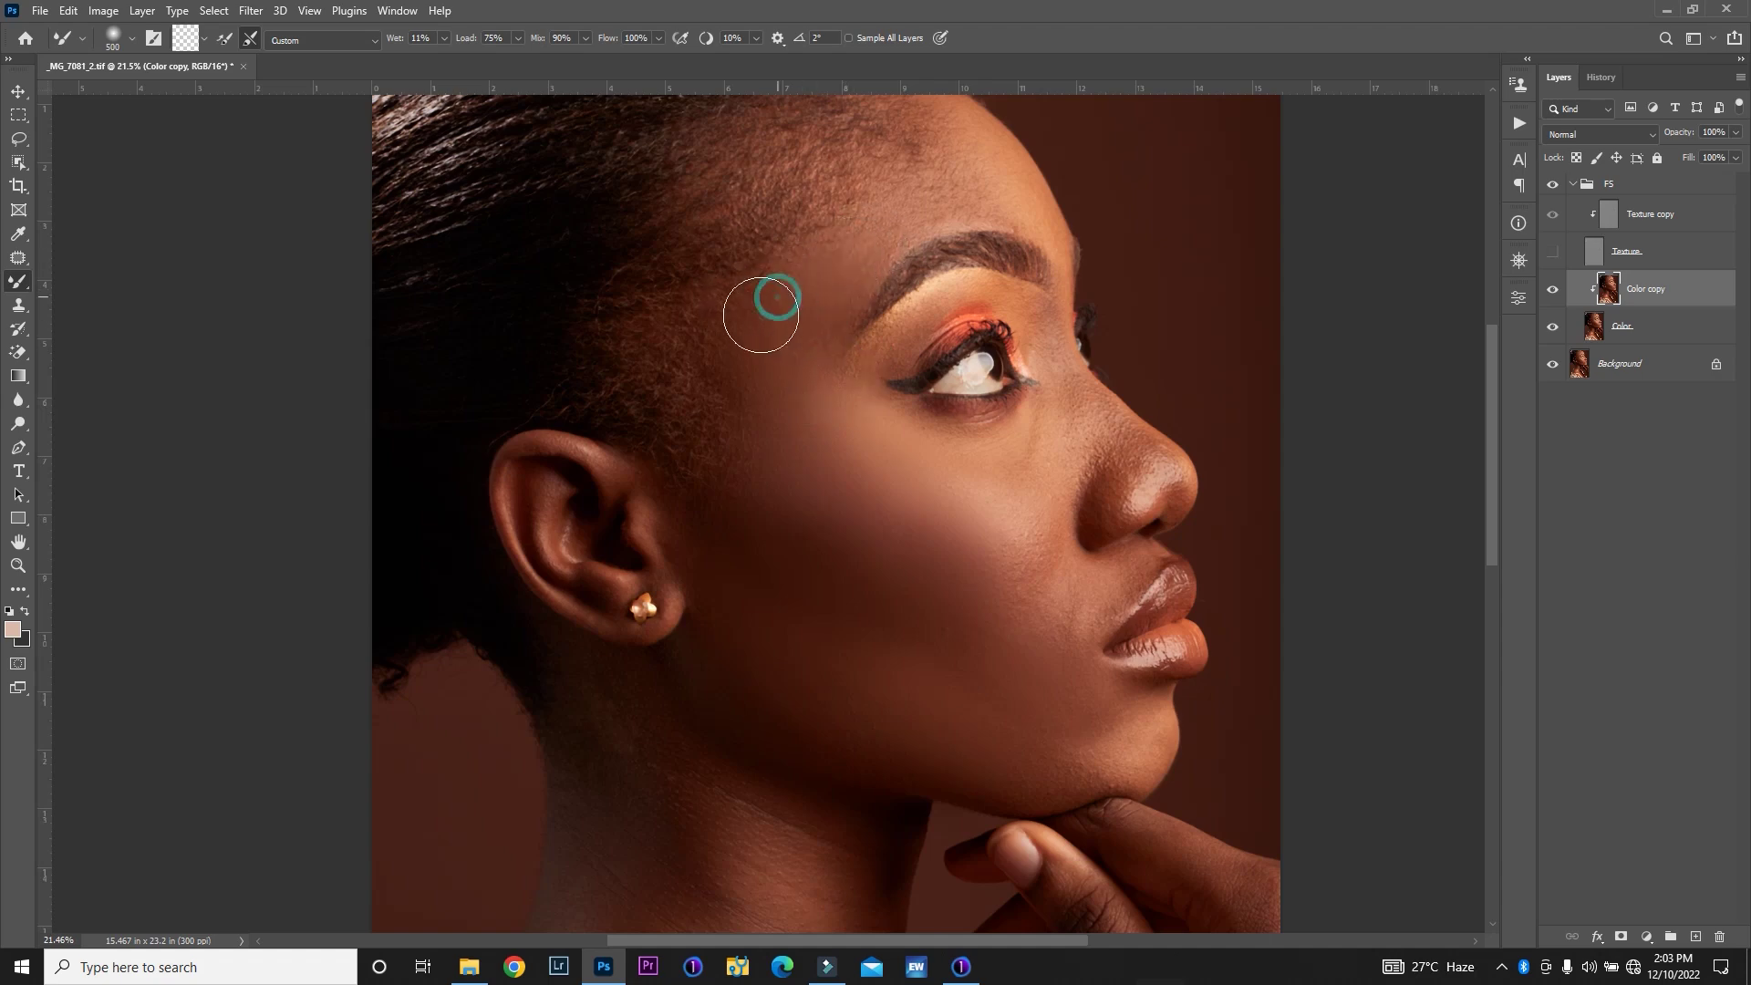
click(848, 235)
click(931, 192)
Reduce the Mixer Brush to 300 px and blend the skin around the tail of the eyebrow
key(bracketleft)
key(bracketleft)
key(bracketleft)
key(bracketleft)
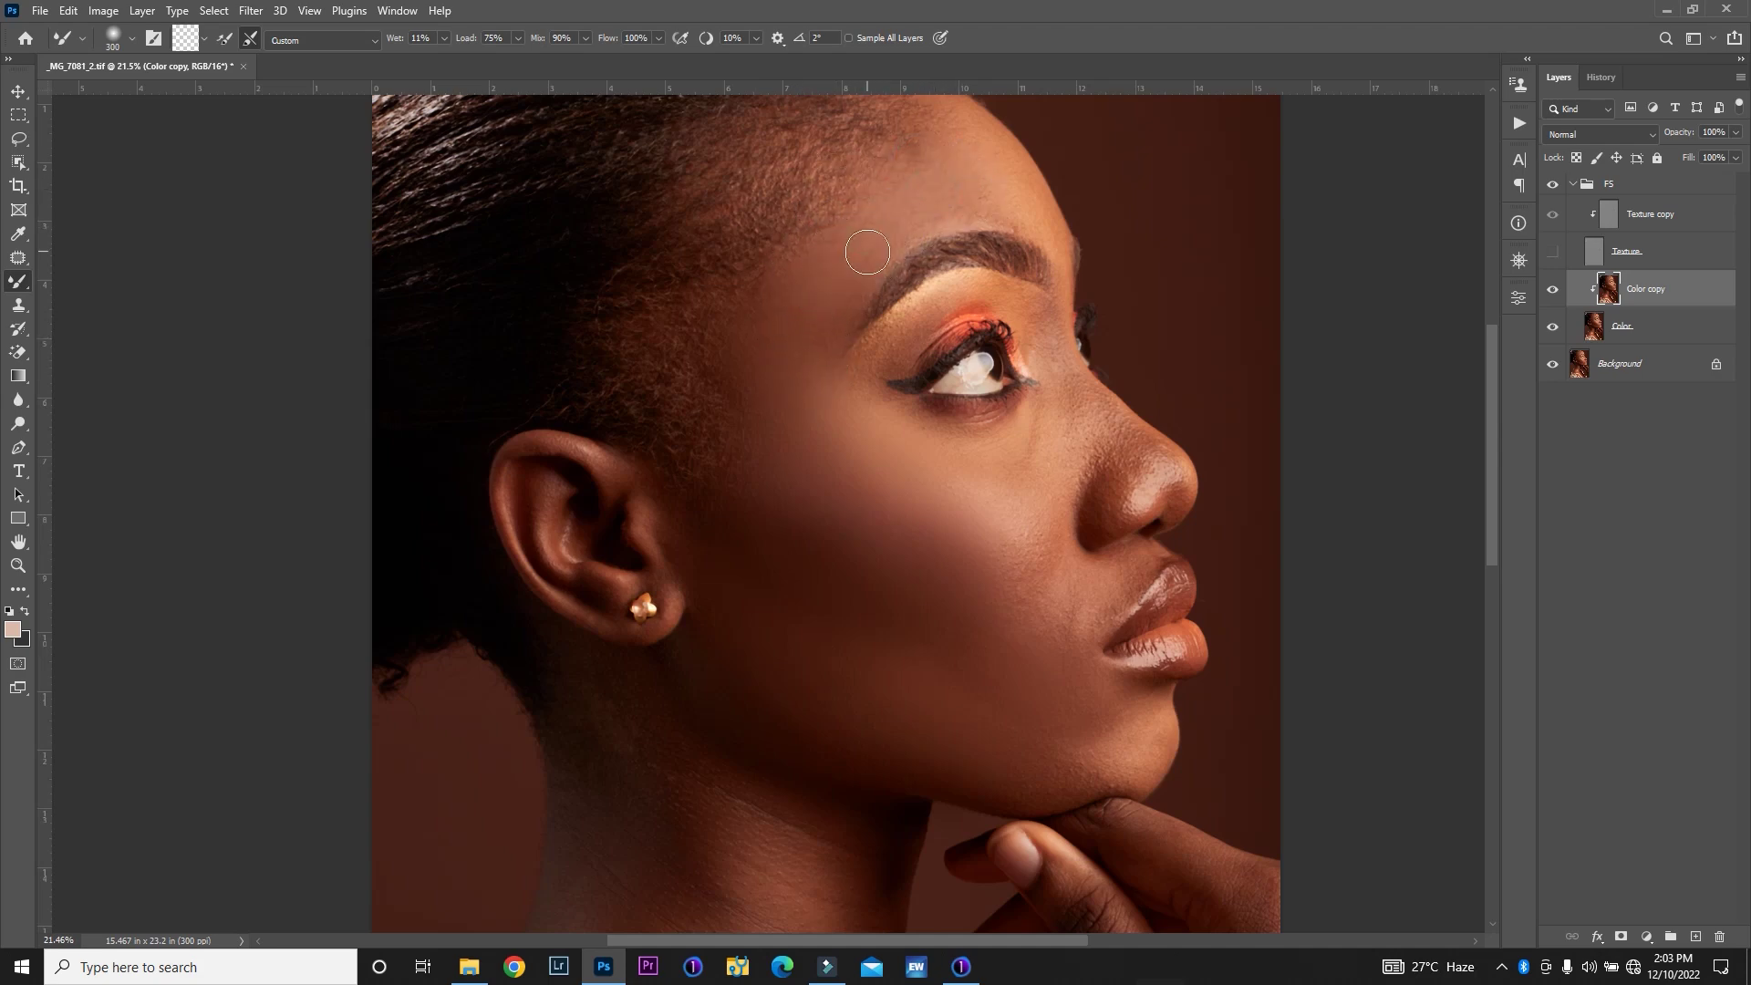
click(891, 350)
click(858, 306)
Blend the forehead above the eyebrow and the area under the eye with a larger Mixer Brush
key(bracketright)
key(bracketright)
key(bracketright)
click(966, 172)
click(877, 246)
click(985, 429)
Blend the bridge of the nose and the skin near the inner eyebrow with a smaller Mixer Brush
key(bracketleft)
key(bracketleft)
click(1062, 369)
click(1038, 313)
Blend the cheek beside the nose and mouth, plus the jaw near the chin, ending with a 400 px Mixer Brush
key(bracketright)
key(bracketright)
key(bracketright)
key(bracketright)
drag(1085, 598, 1082, 613)
mouse_move(1013, 589)
mouse_down()
mouse_move(1001, 614)
mouse_move(1039, 526)
mouse_move(981, 504)
mouse_move(1036, 516)
mouse_up()
drag(1005, 641, 1042, 630)
key(bracketleft)
key(bracketleft)
mouse_move(1063, 729)
mouse_down()
mouse_move(1122, 727)
mouse_move(1054, 786)
mouse_move(1004, 782)
mouse_move(1122, 765)
mouse_move(1153, 737)
mouse_move(1118, 756)
mouse_move(981, 715)
mouse_up()
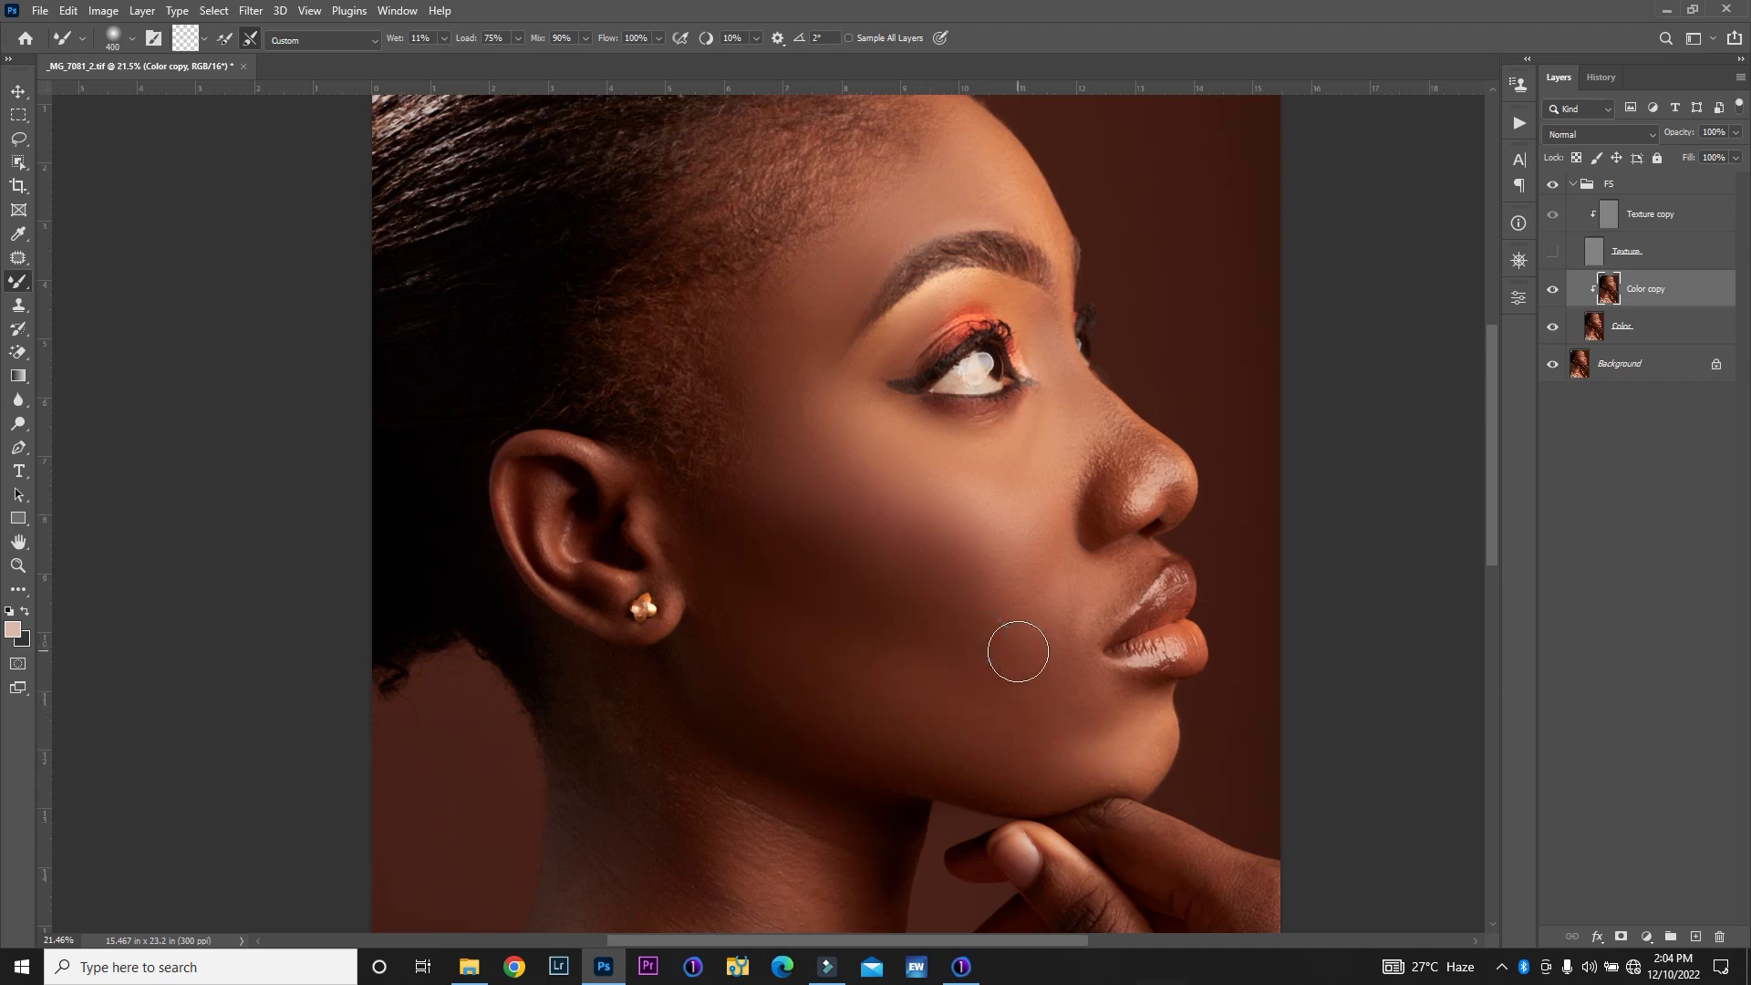
Blend the side and tip of the nose, reducing the Mixer Brush to 175 px for the small areas
mouse_move(1117, 478)
mouse_down()
mouse_move(1093, 418)
mouse_move(1152, 475)
mouse_move(1056, 497)
mouse_up()
key(bracketleft)
key(bracketleft)
key(bracketleft)
key(bracketleft)
drag(1077, 461, 1080, 446)
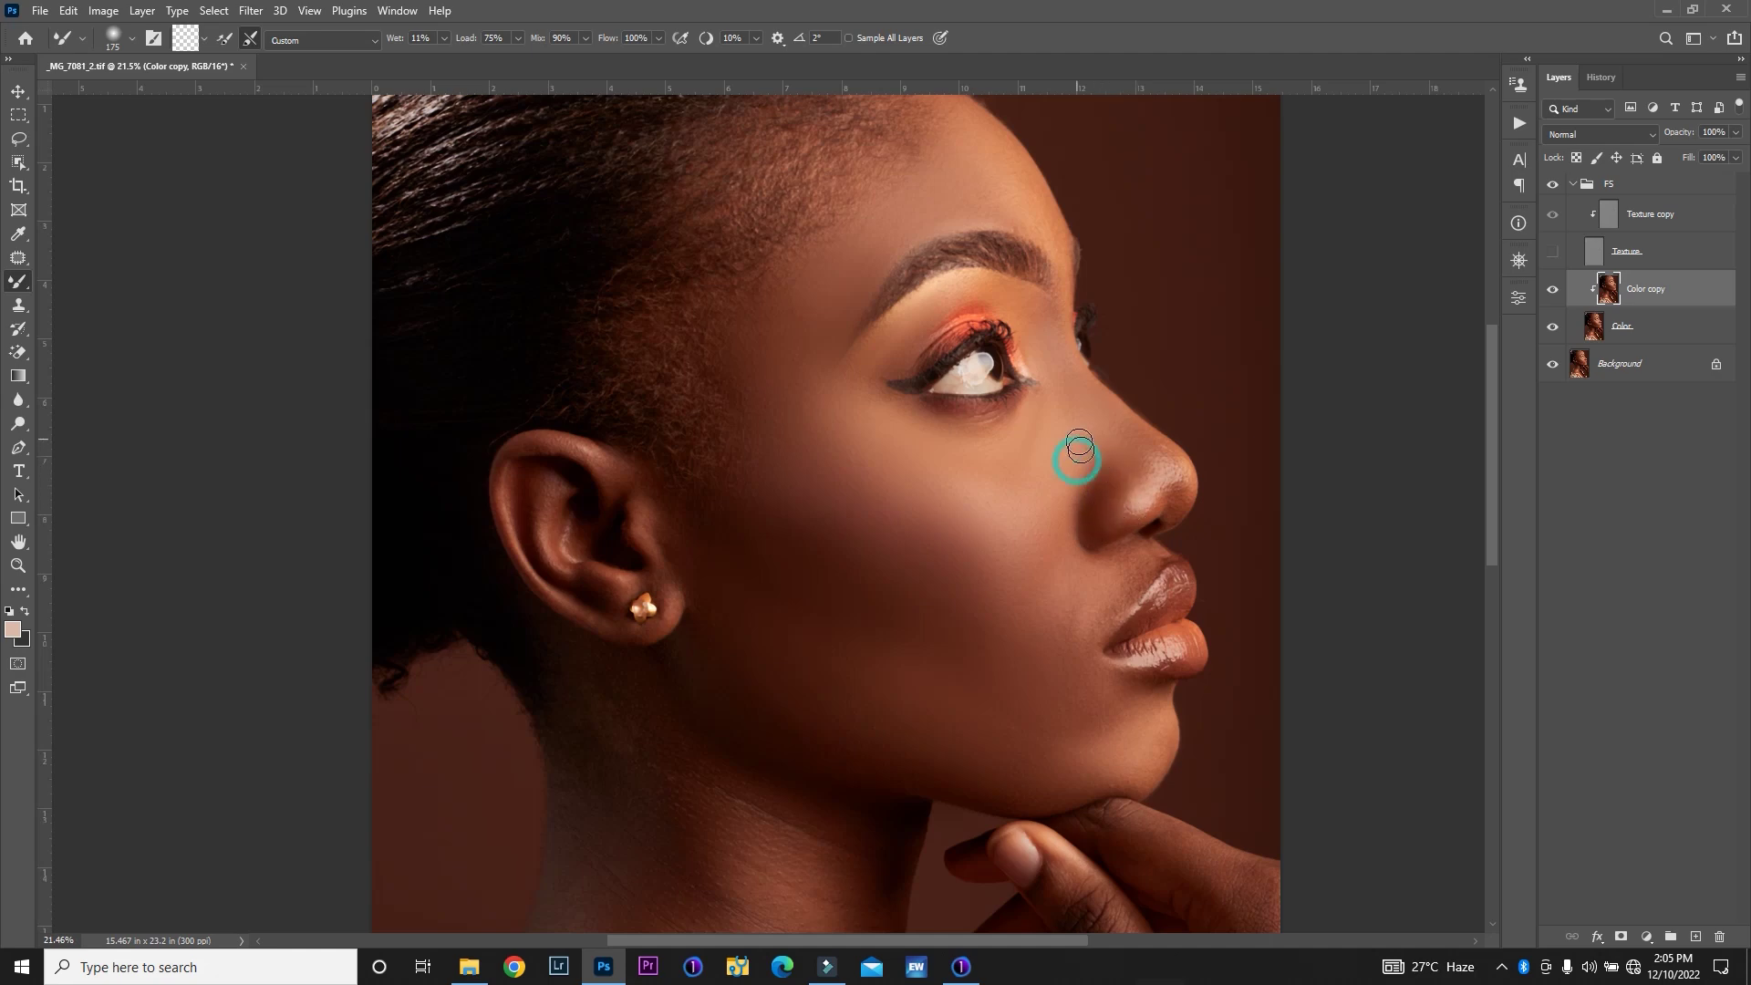
mouse_move(1175, 492)
mouse_down()
mouse_move(1123, 514)
mouse_move(1164, 475)
mouse_up()
click(1159, 471)
Enlarge the Mixer Brush and blend broad strokes from under the eye across the cheek and jaw toward the ear
key(bracketright)
key(bracketright)
key(bracketright)
key(bracketright)
key(bracketright)
key(bracketright)
click(893, 448)
mouse_move(893, 448)
mouse_down()
mouse_move(851, 527)
mouse_move(793, 528)
mouse_move(764, 508)
mouse_move(923, 641)
mouse_move(841, 649)
mouse_up()
mouse_move(790, 713)
mouse_down()
mouse_move(733, 680)
mouse_move(731, 578)
mouse_up()
Blend below the nostril with a small Mixer Brush and the nearby cheek at 600 px, and show the Texture layer
key(bracketleft)
key(bracketleft)
key(bracketleft)
key(bracketleft)
click(1087, 560)
key(bracketright)
key(bracketright)
key(bracketright)
key(bracketright)
click(1048, 583)
click(1553, 252)
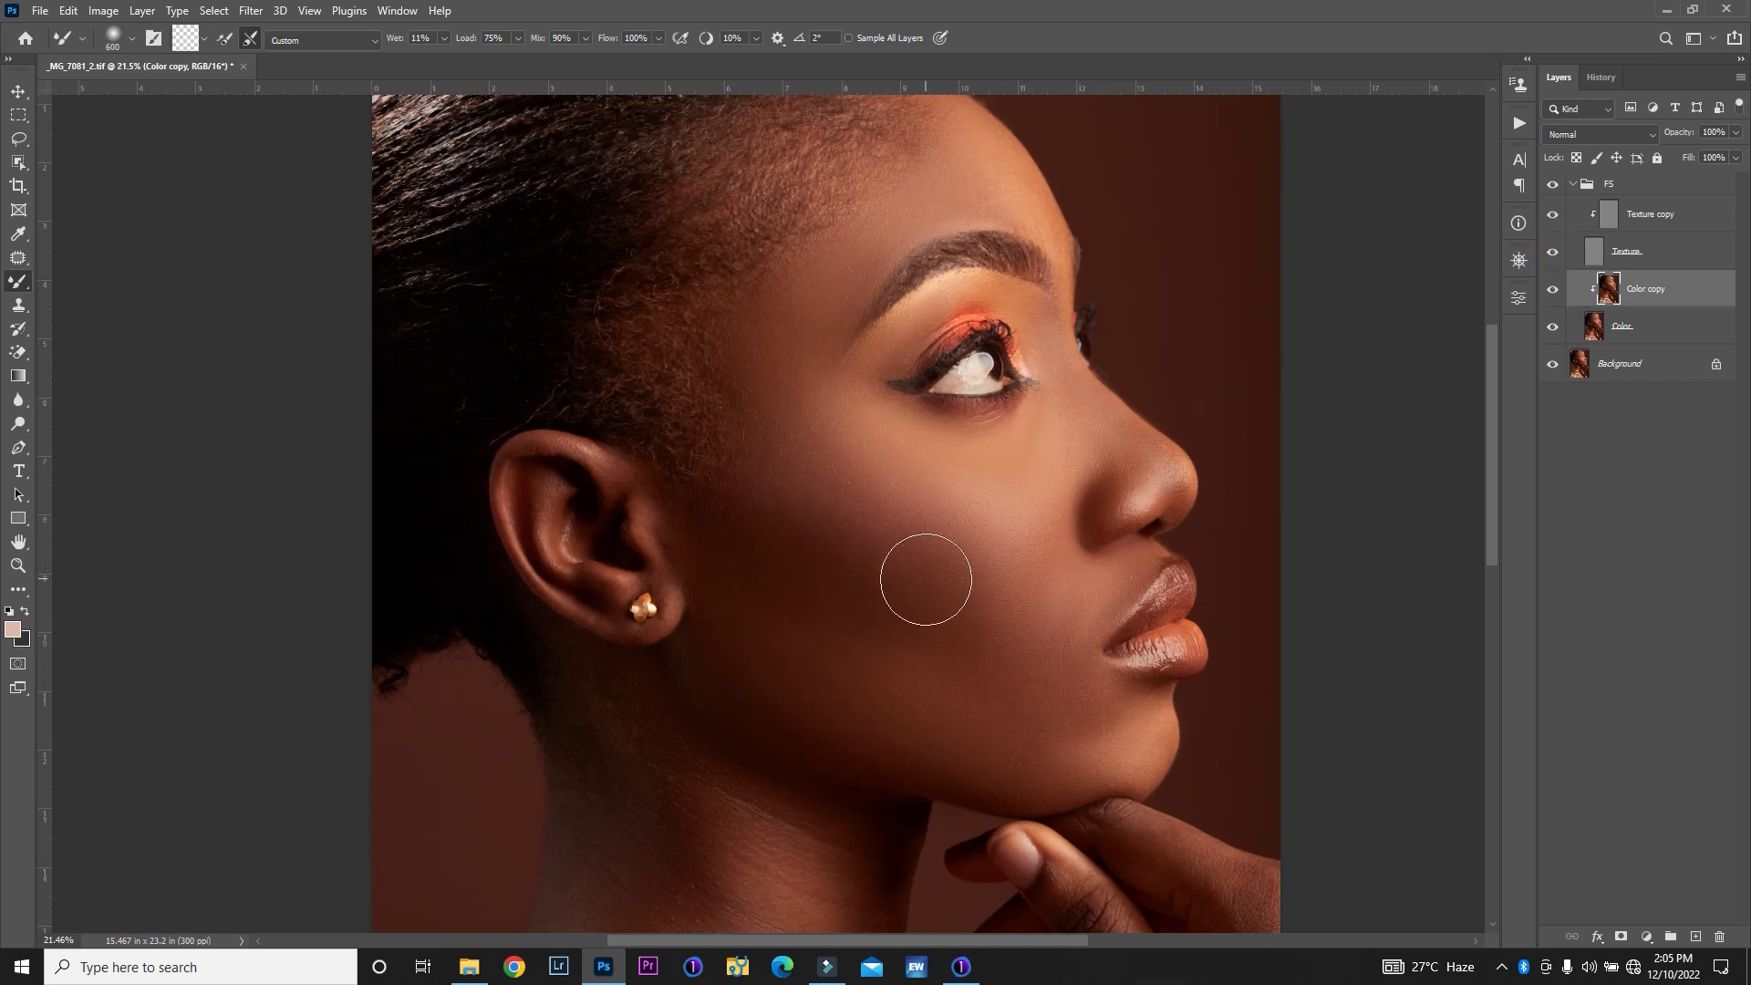
Blend the temple, jaw and neck tones on the Color copy layer with the 600 px Mixer Brush
key(ctrl+minus)
click(758, 422)
click(919, 699)
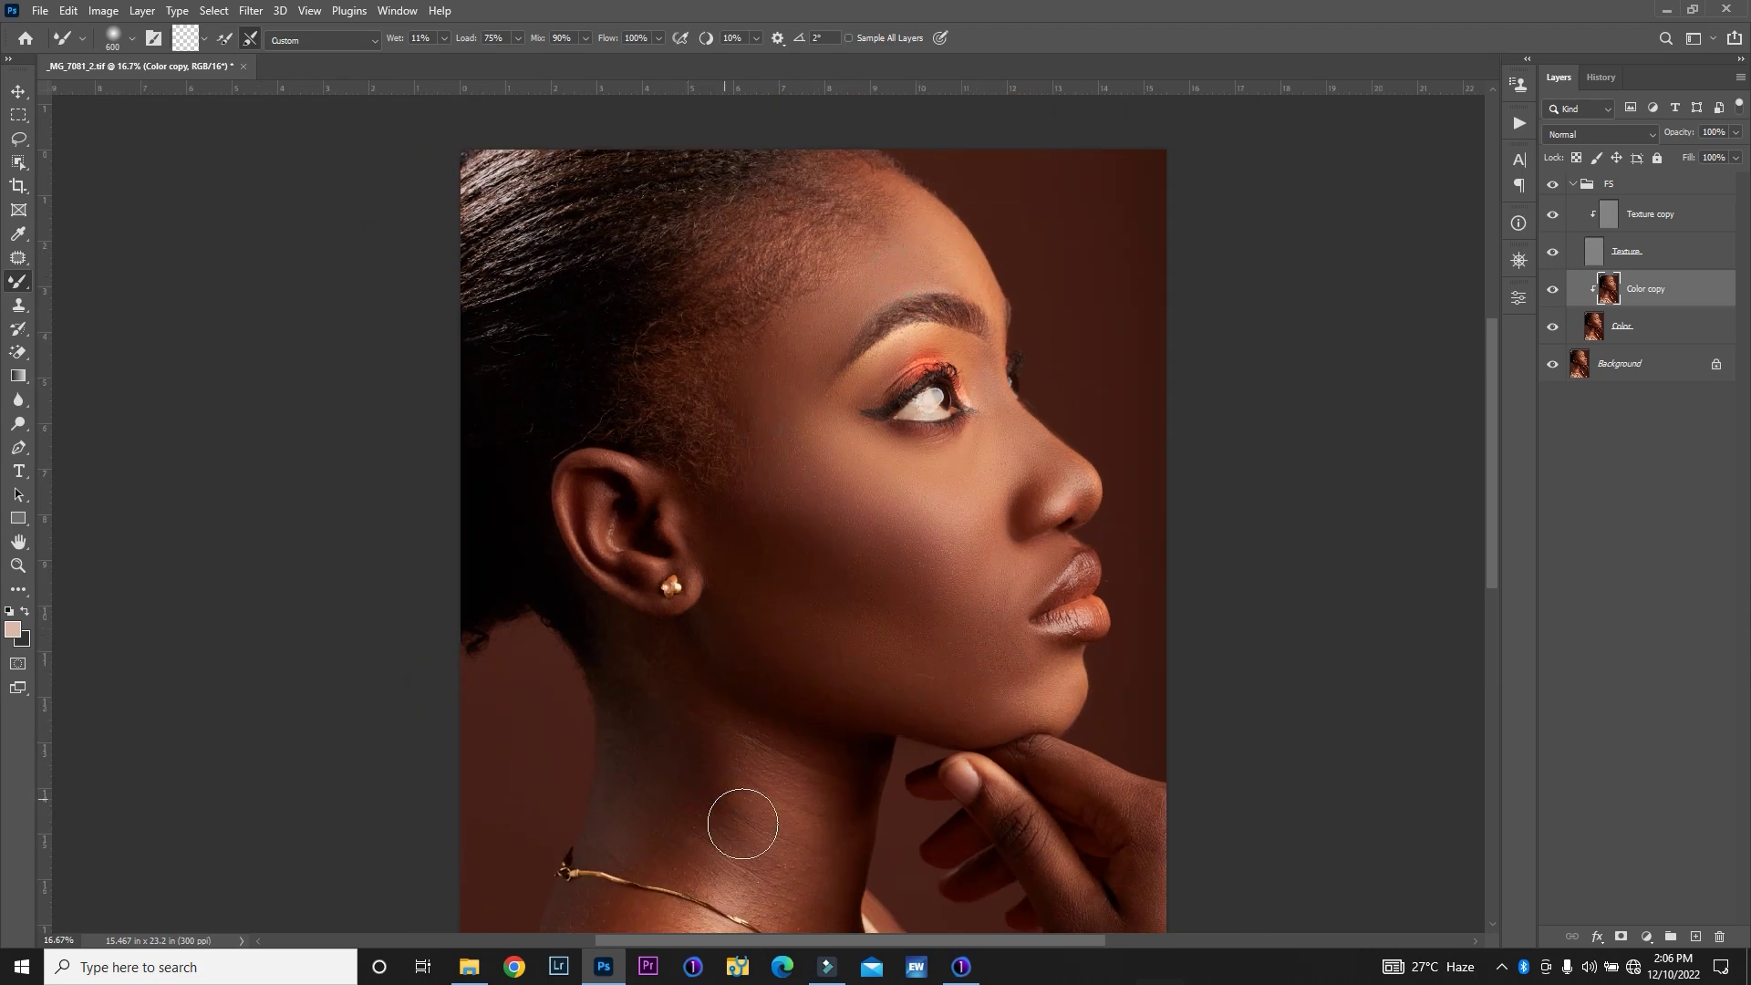
key(ctrl+minus)
key(ctrl+minus)
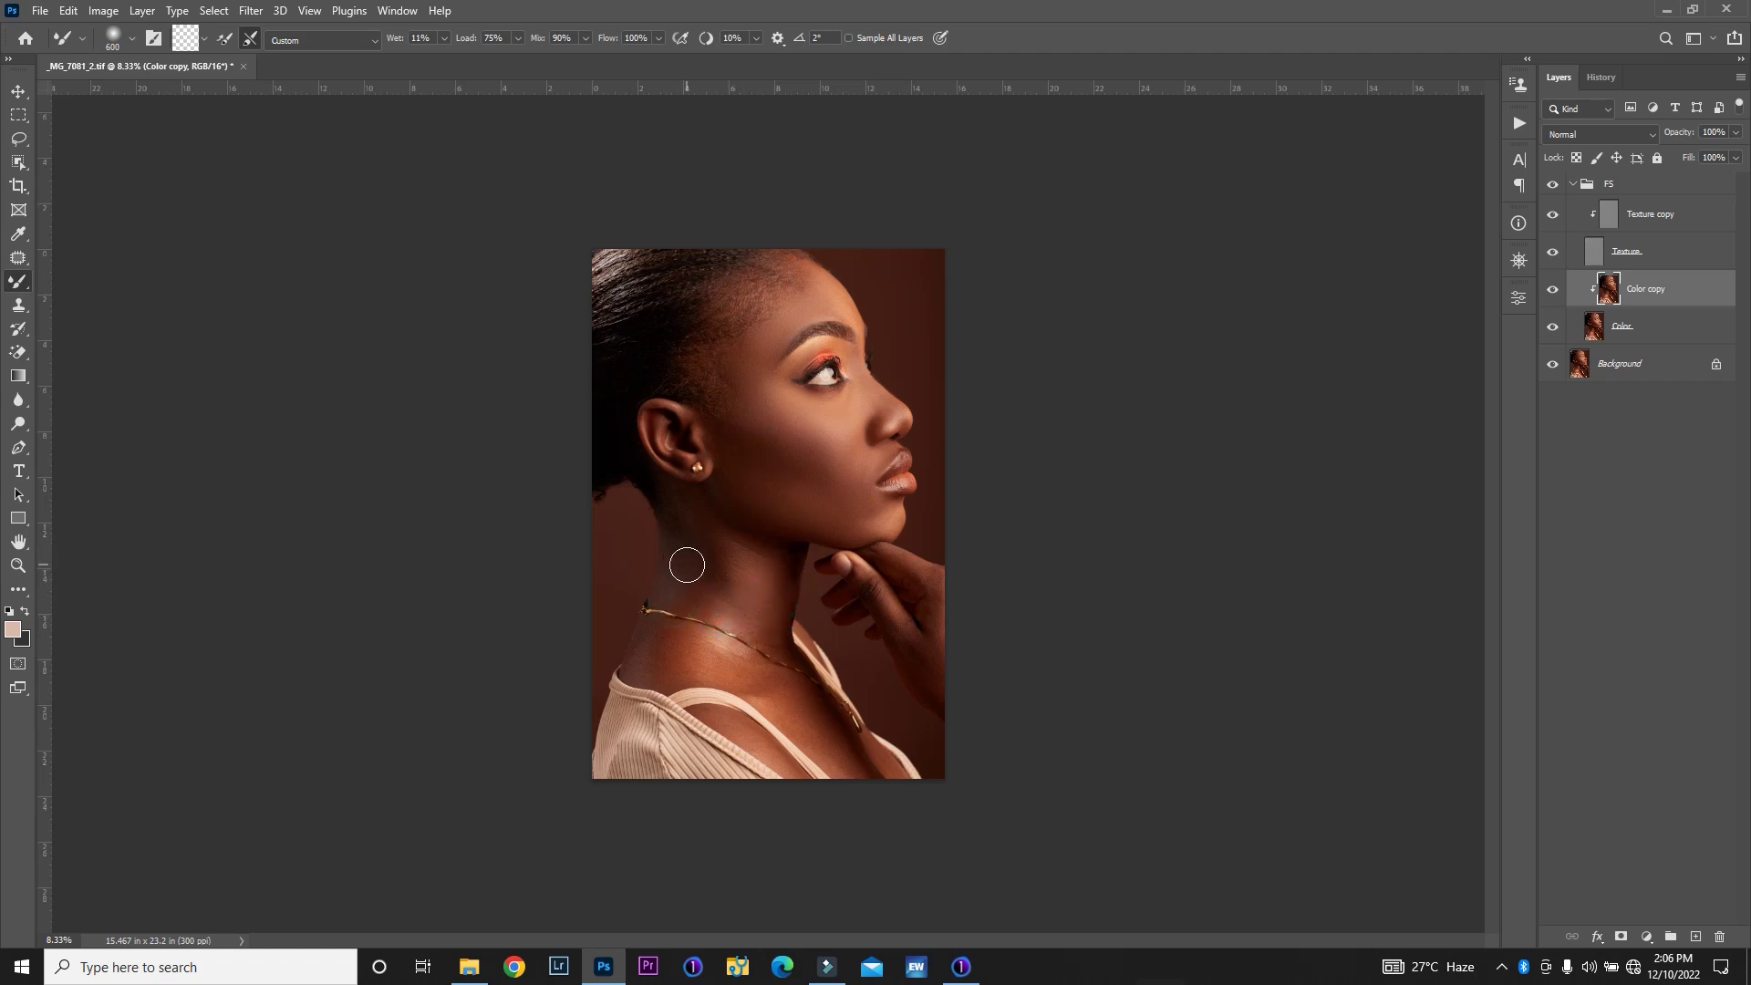
click(713, 543)
mouse_move(765, 564)
mouse_down()
mouse_move(721, 615)
mouse_move(764, 625)
mouse_move(745, 572)
mouse_up()
Inspect the face up close and touch up the blending on the temple and lower cheek
key(ctrl+plus)
key(ctrl+plus)
key(ctrl+plus)
key(ctrl+plus)
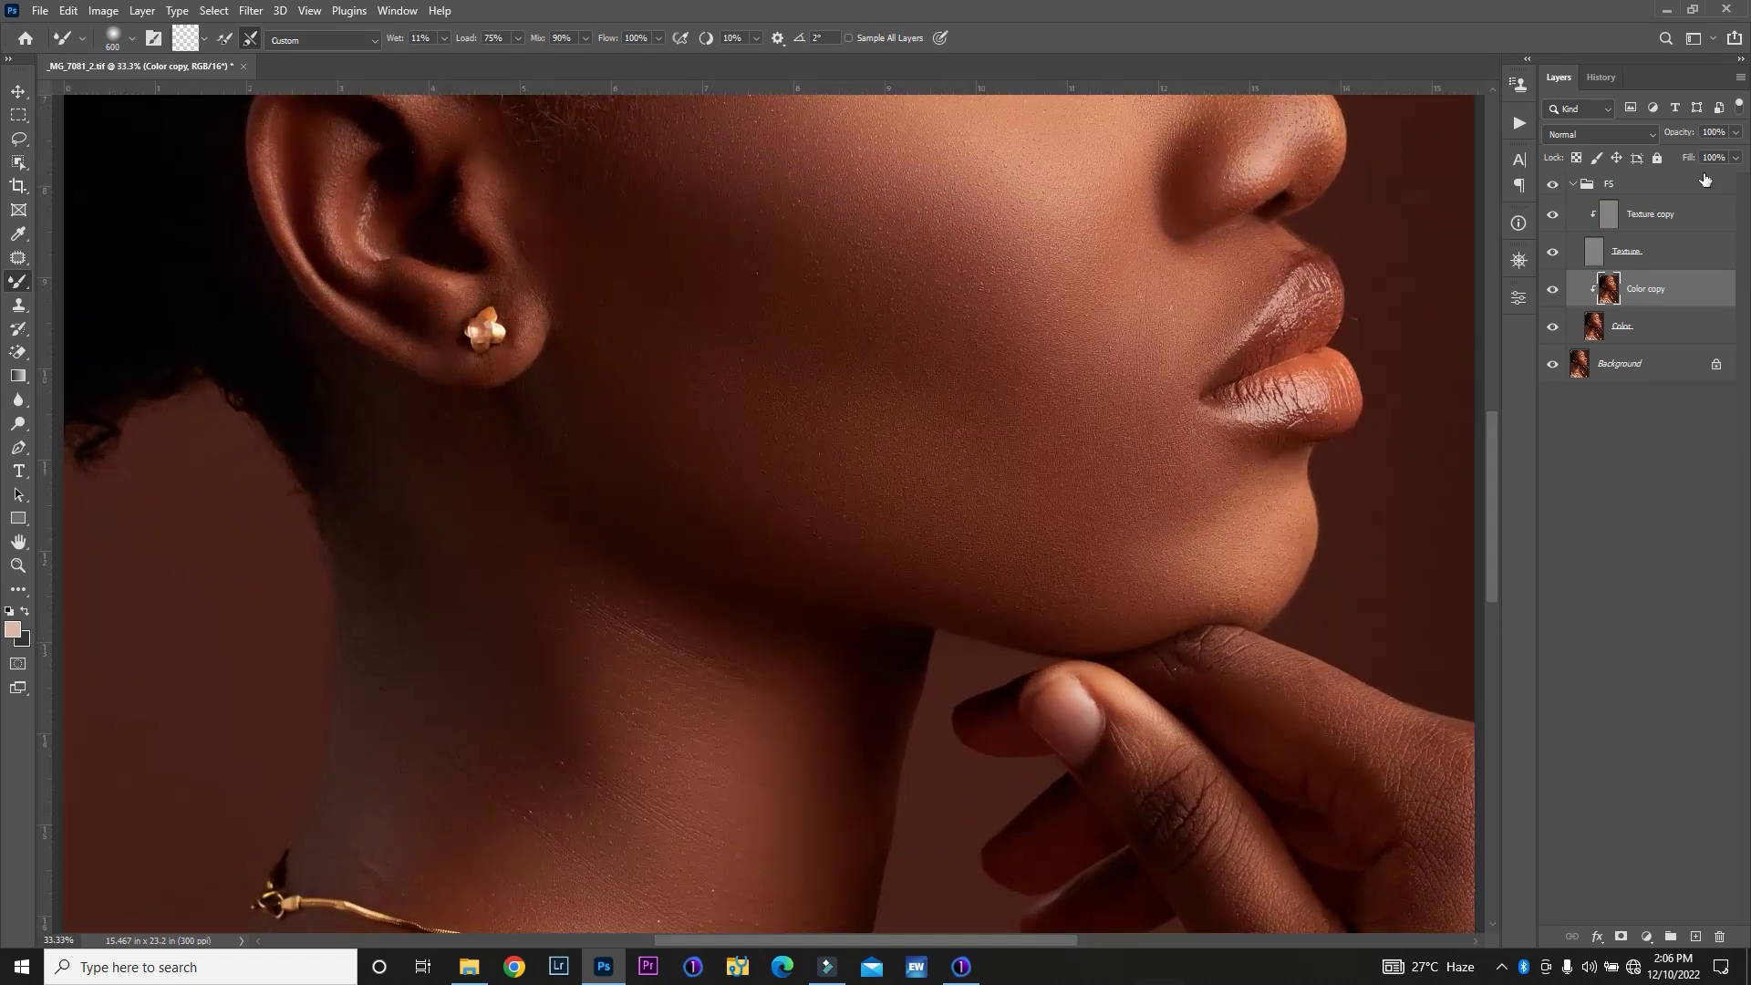
drag(1486, 505, 1499, 461)
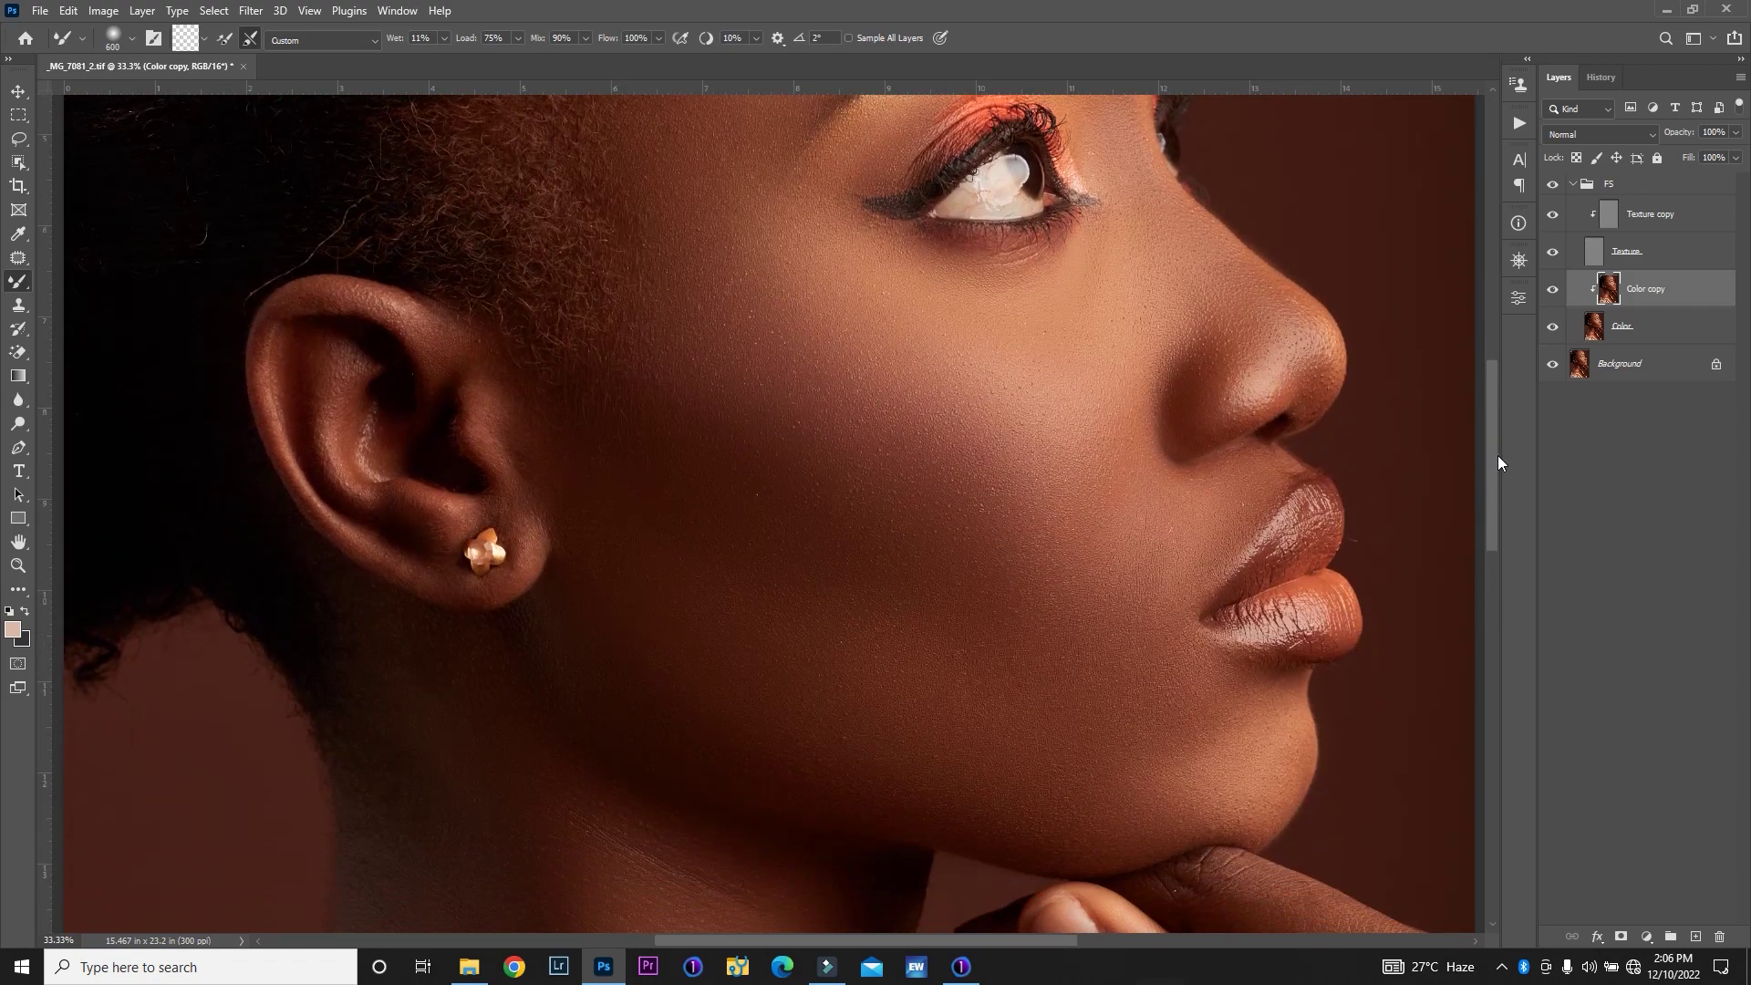
click(741, 304)
click(807, 555)
key(ctrl+minus)
key(ctrl+minus)
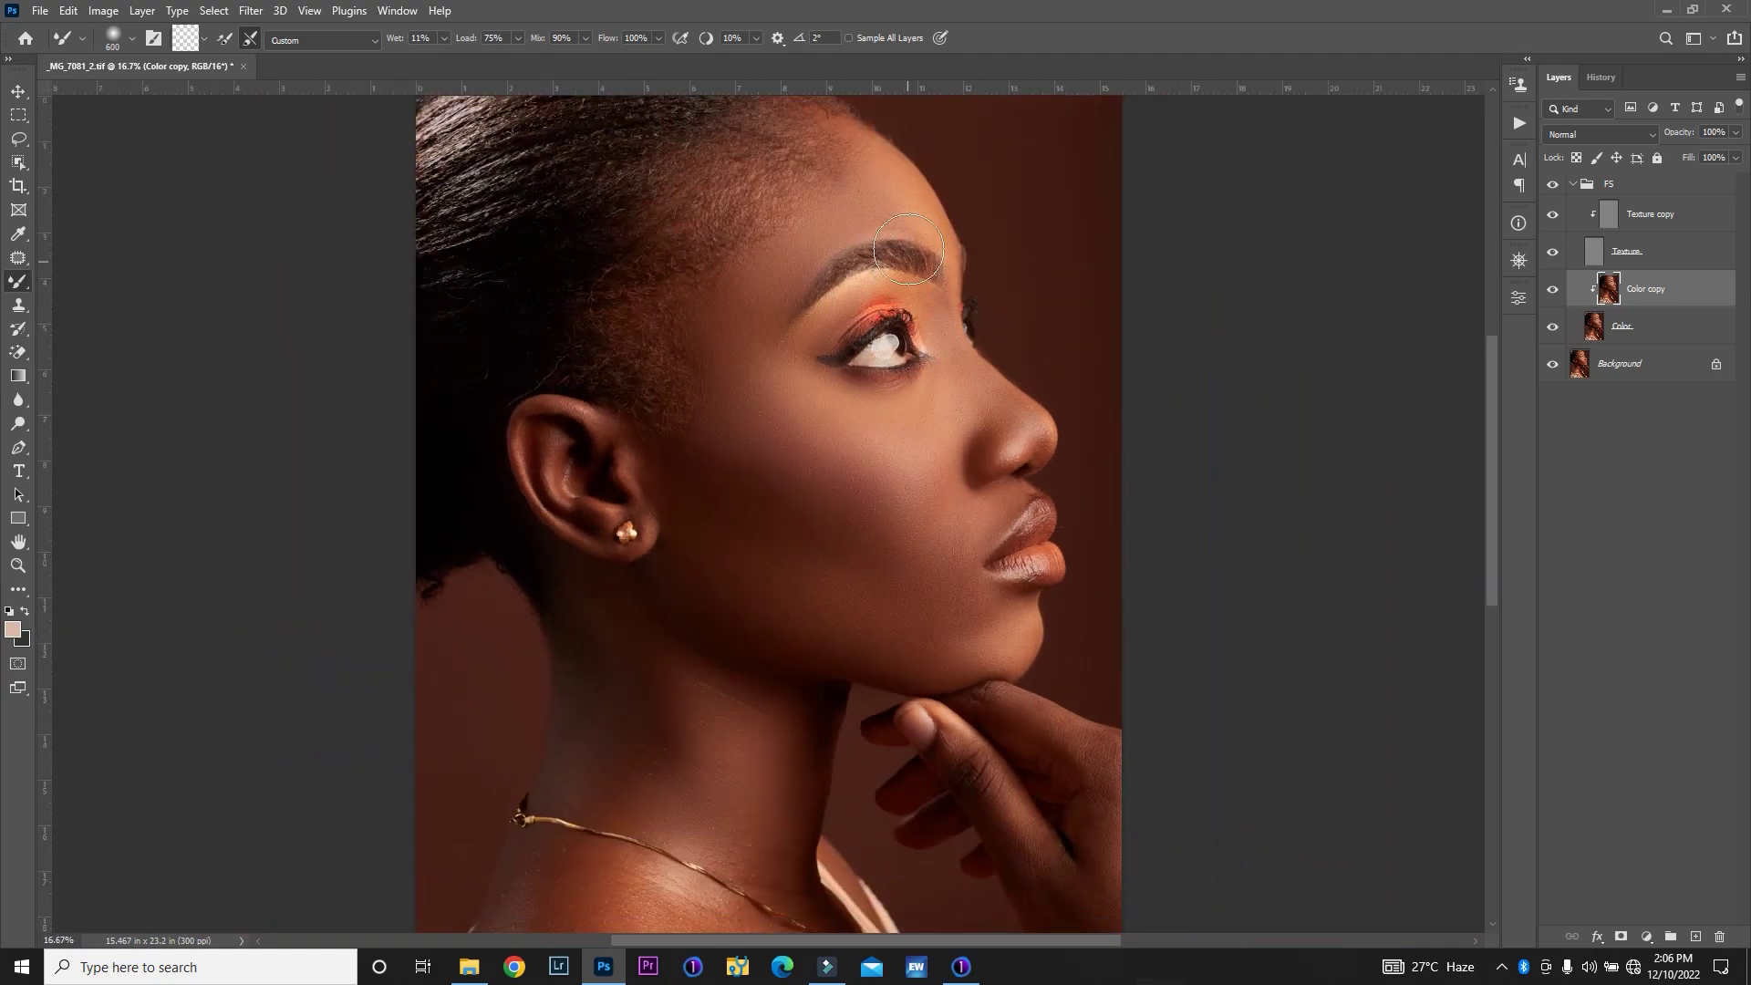
Blend the forehead edge, the skin around the inner brow and the upper eyelid with a 175 px Mixer Brush on the Color copy layer
key(z)
drag(903, 169, 999, 242)
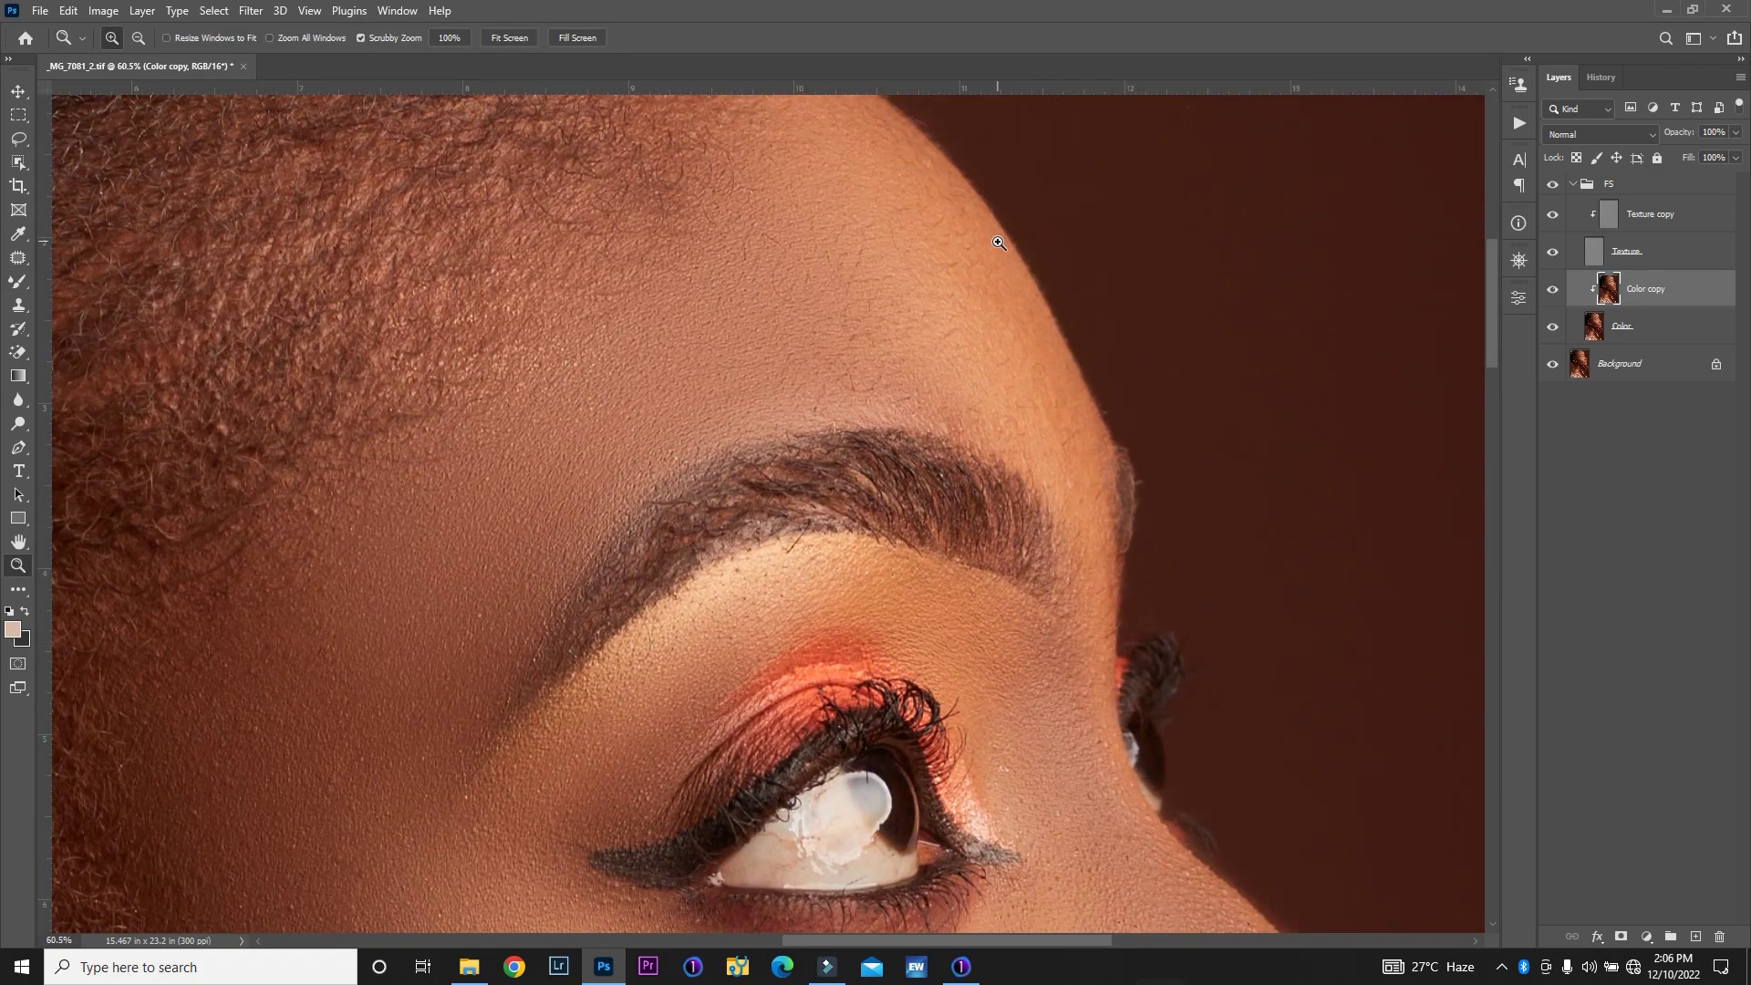
key(b)
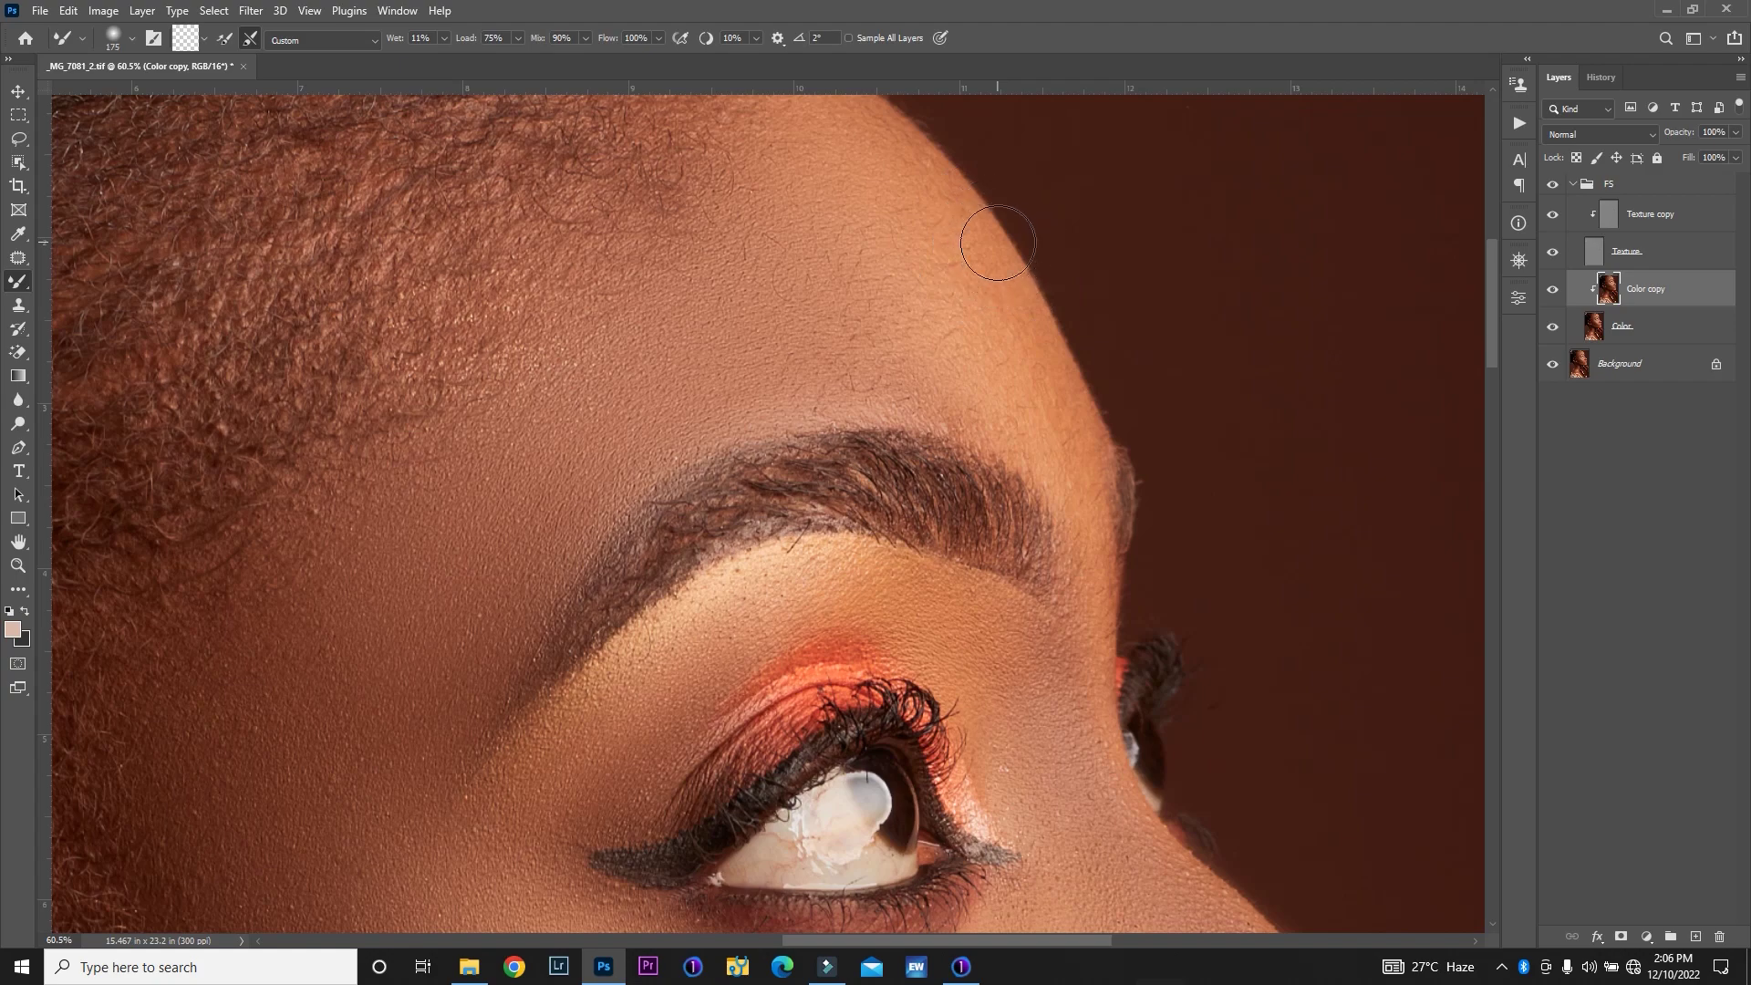
click(1038, 420)
click(1058, 448)
click(1031, 445)
click(991, 310)
click(884, 166)
click(869, 270)
click(1087, 784)
click(924, 599)
Compare the whole portrait before and after retouching by toggling the visibility of the FS group
scroll(684, 661, down, 4)
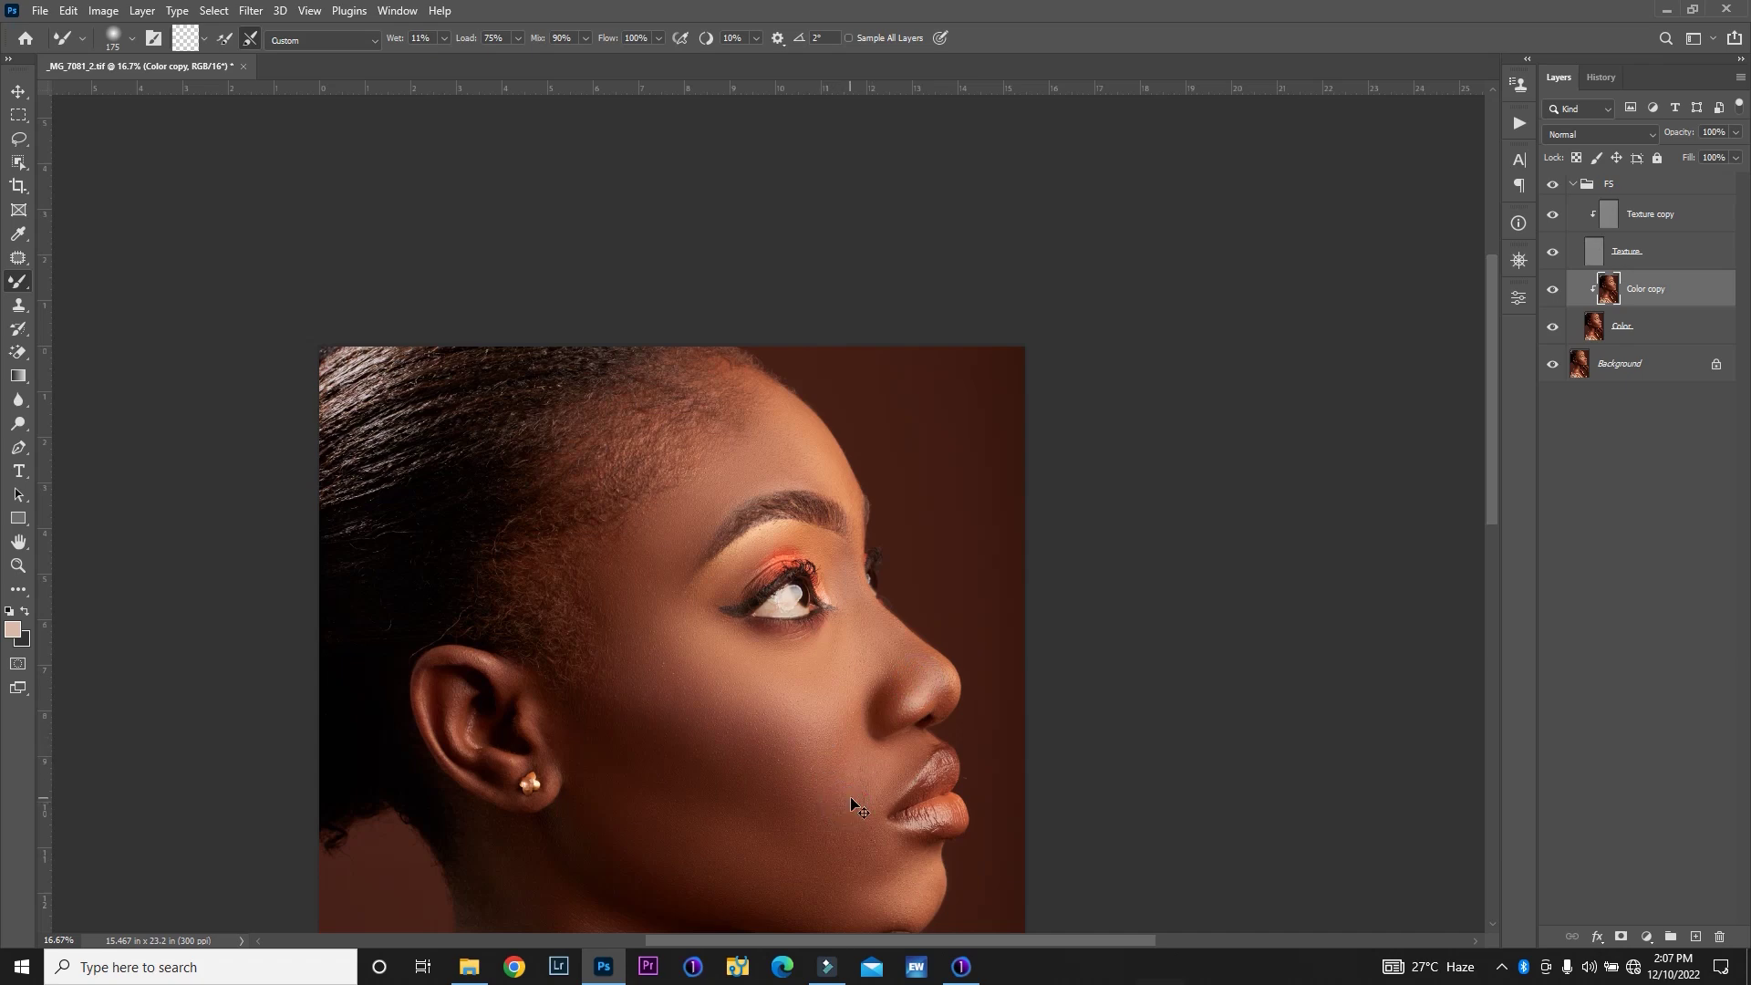
scroll(852, 792, down, 3)
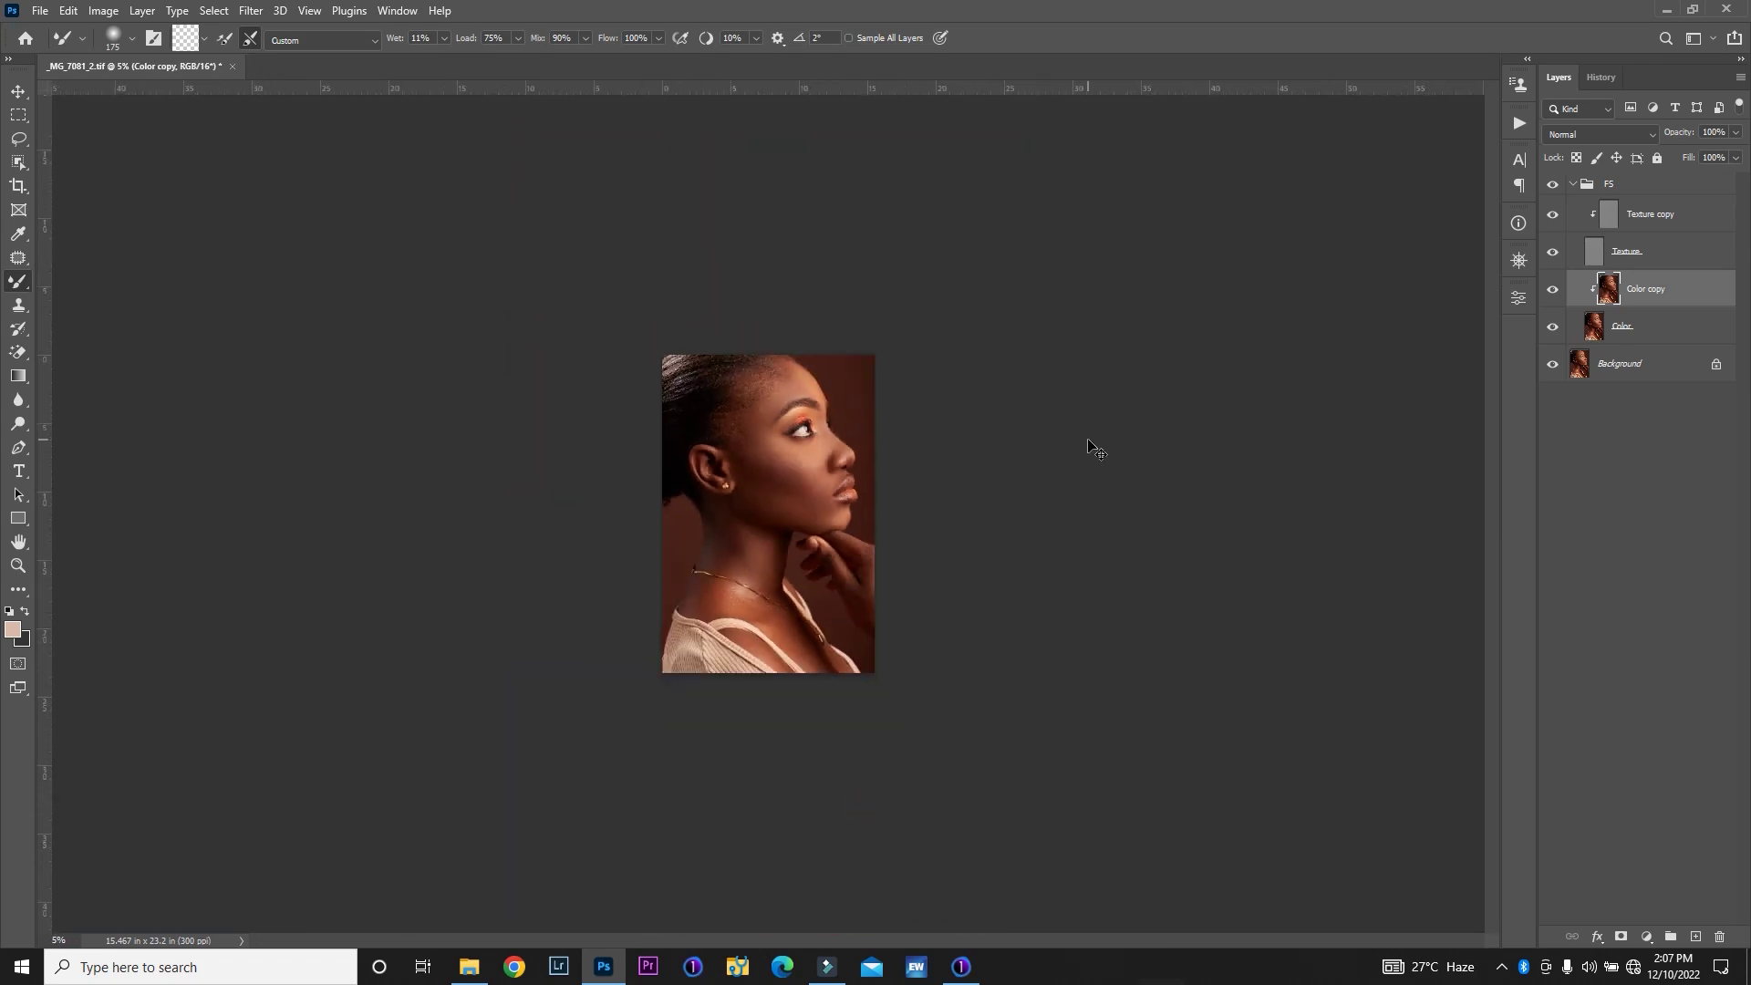
key(ctrl+0)
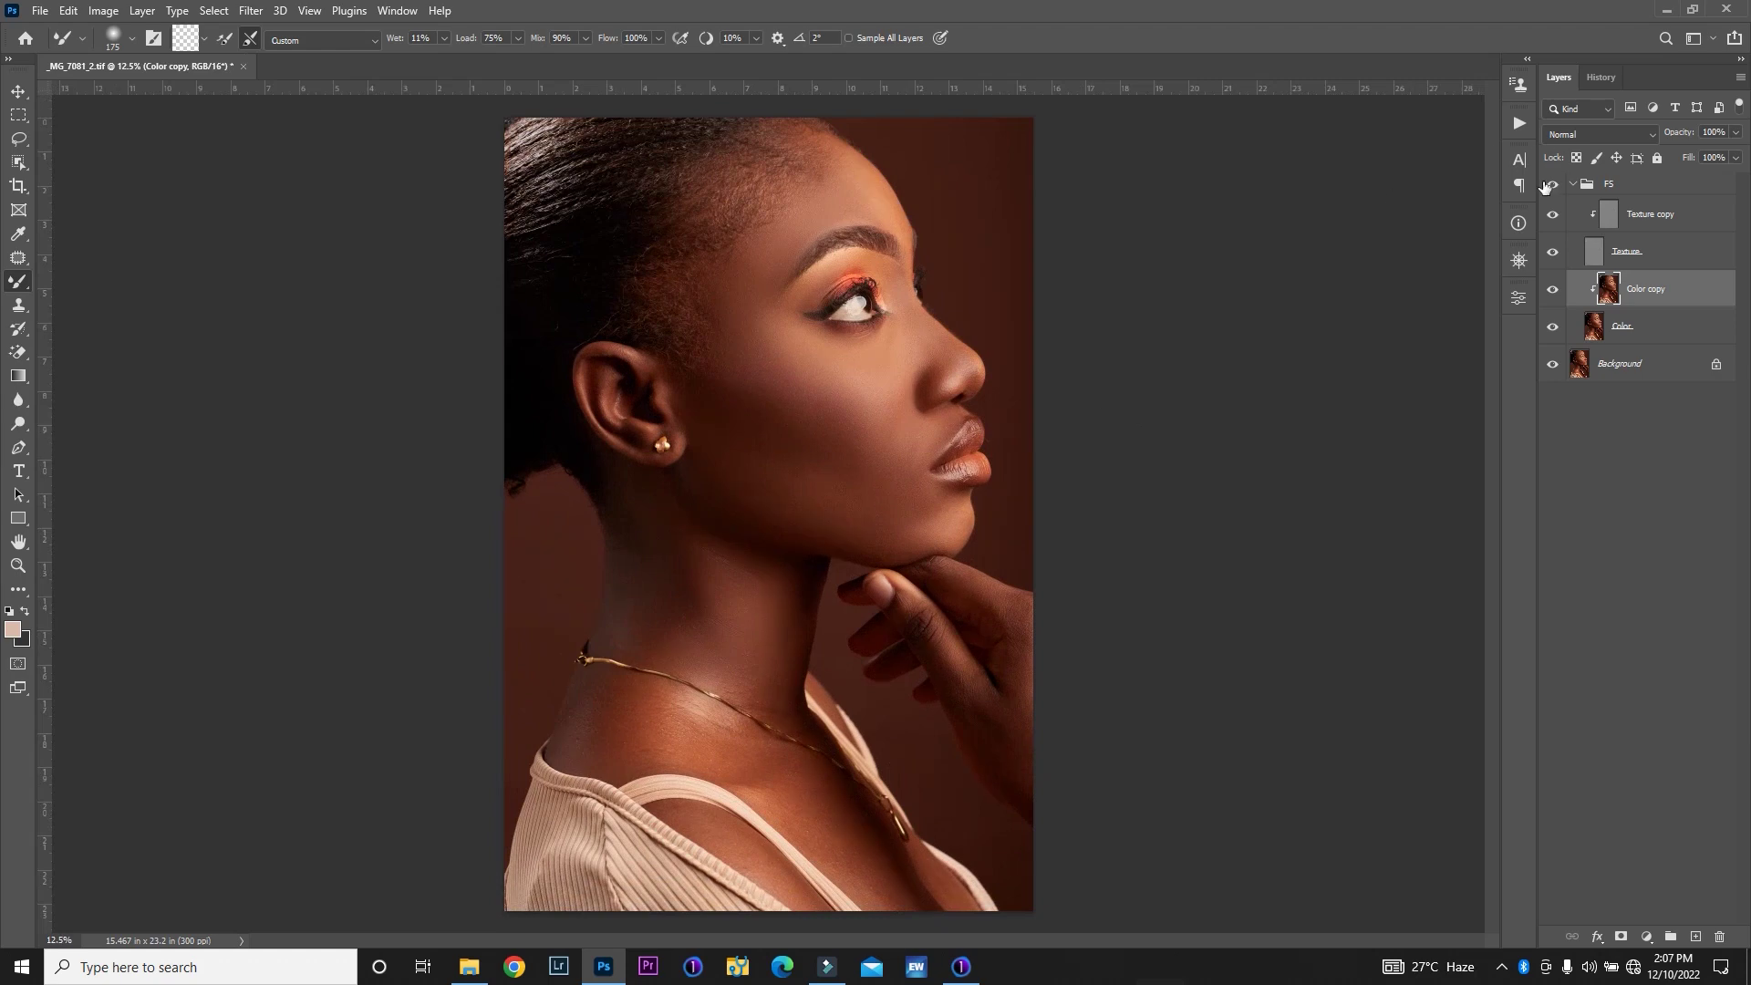
click(1549, 186)
click(1550, 186)
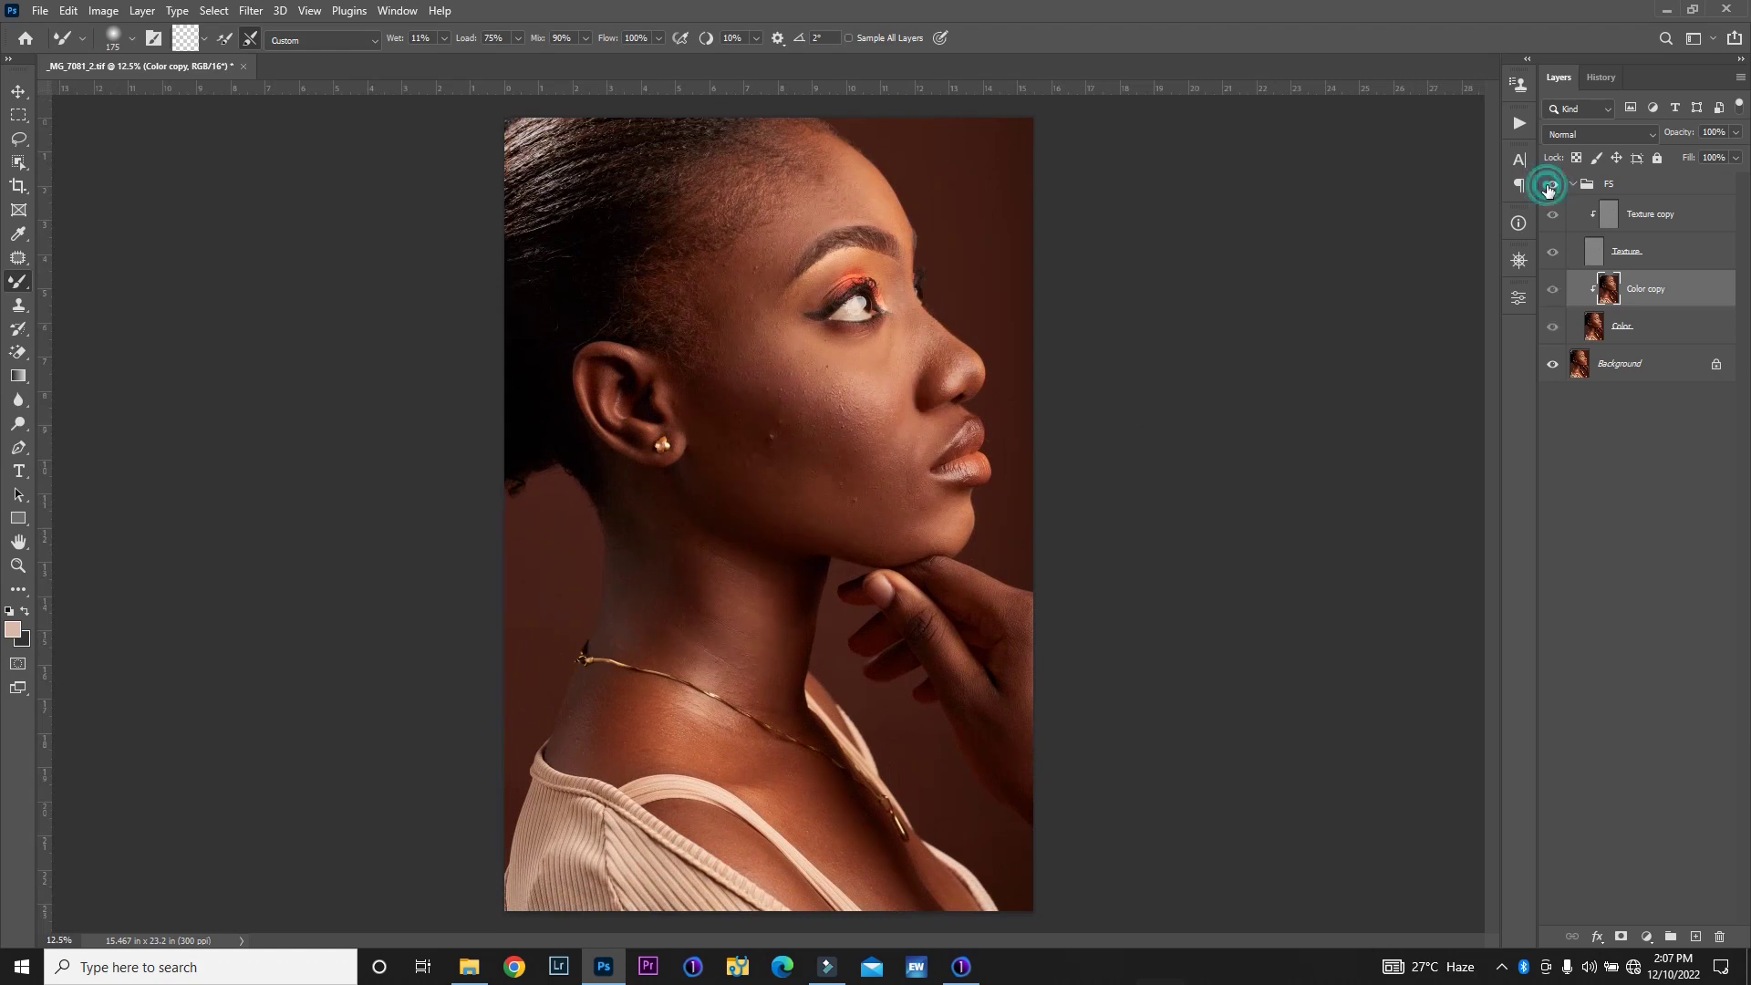
click(1550, 186)
click(1549, 186)
click(1549, 186)
click(1549, 186)
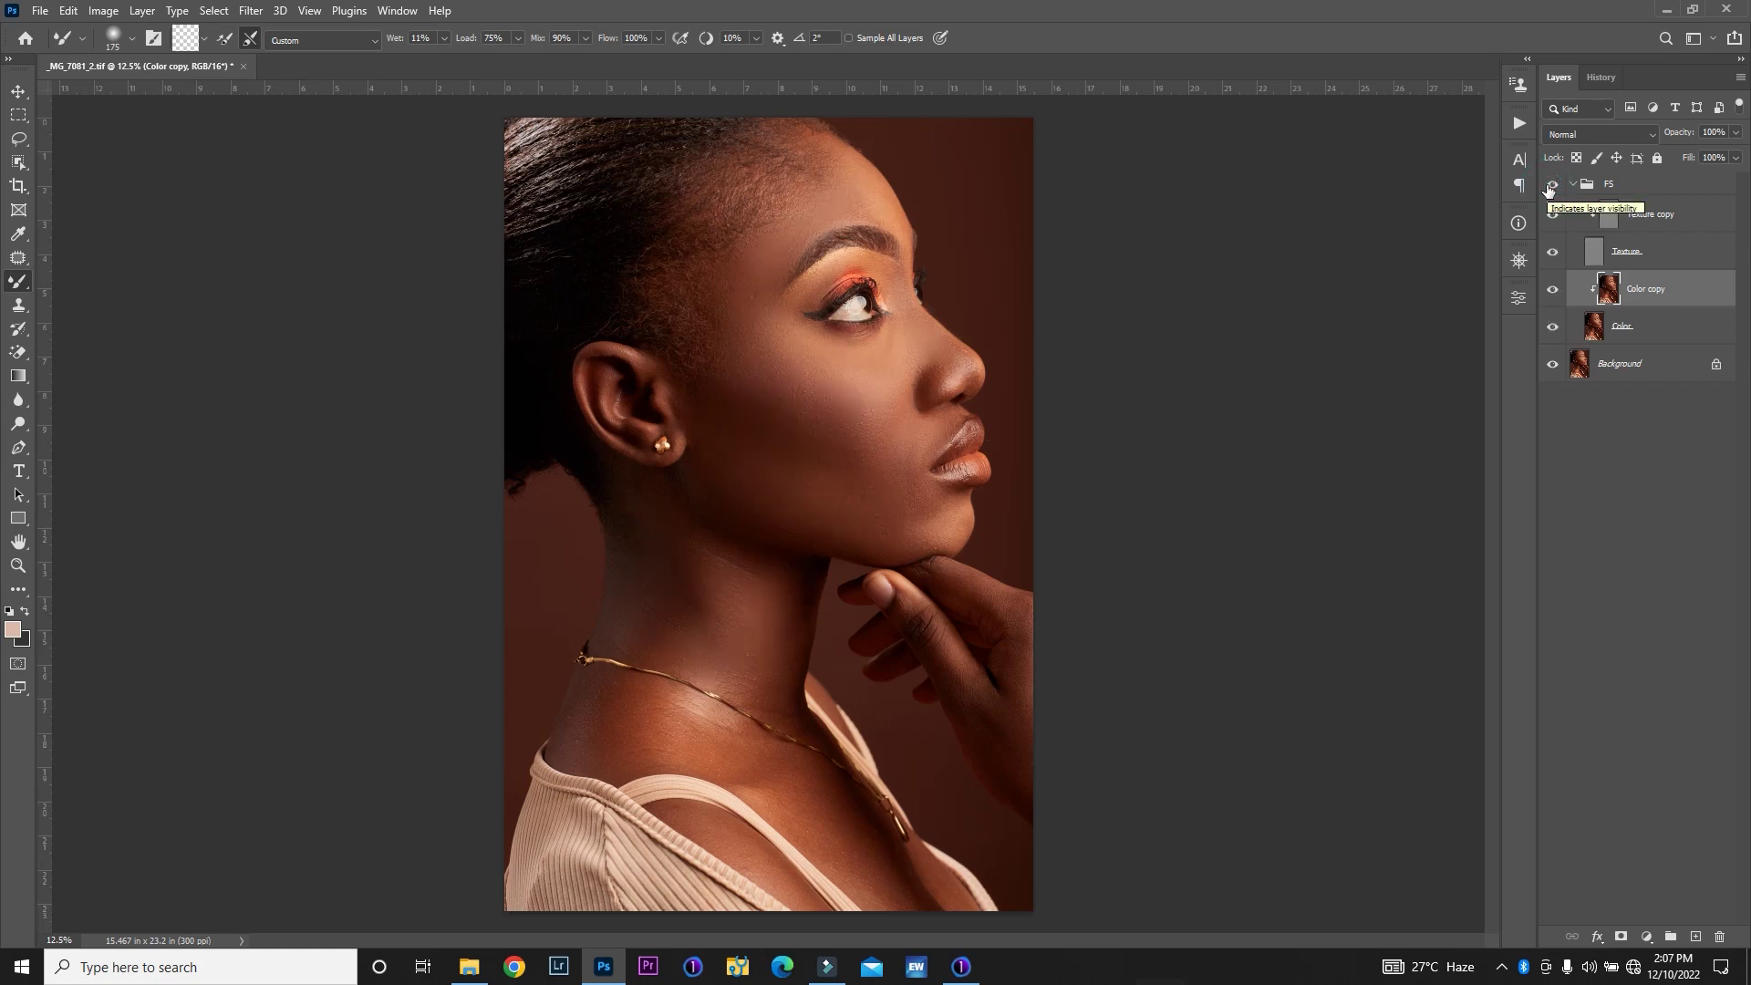
Duplicate the Texture copy layer, release its clipping, place it above the FS group and set its blend mode to Multiply
click(1649, 223)
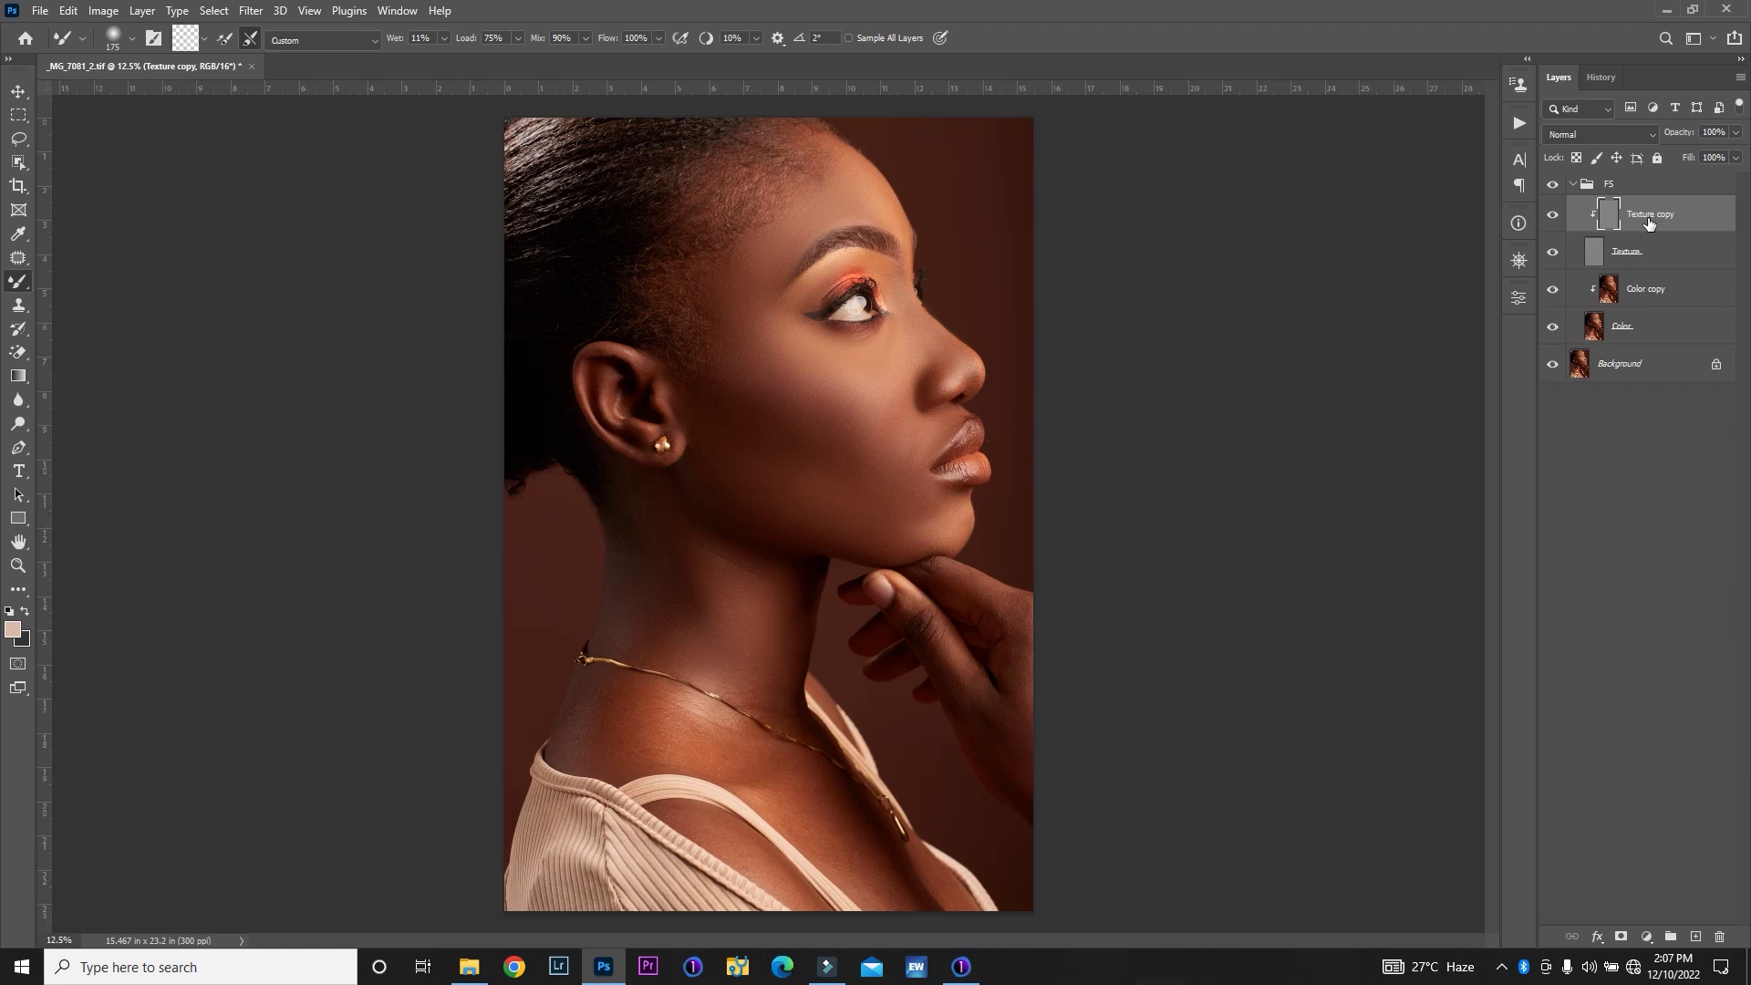
key(ctrl+j)
key(ctrl+alt+g)
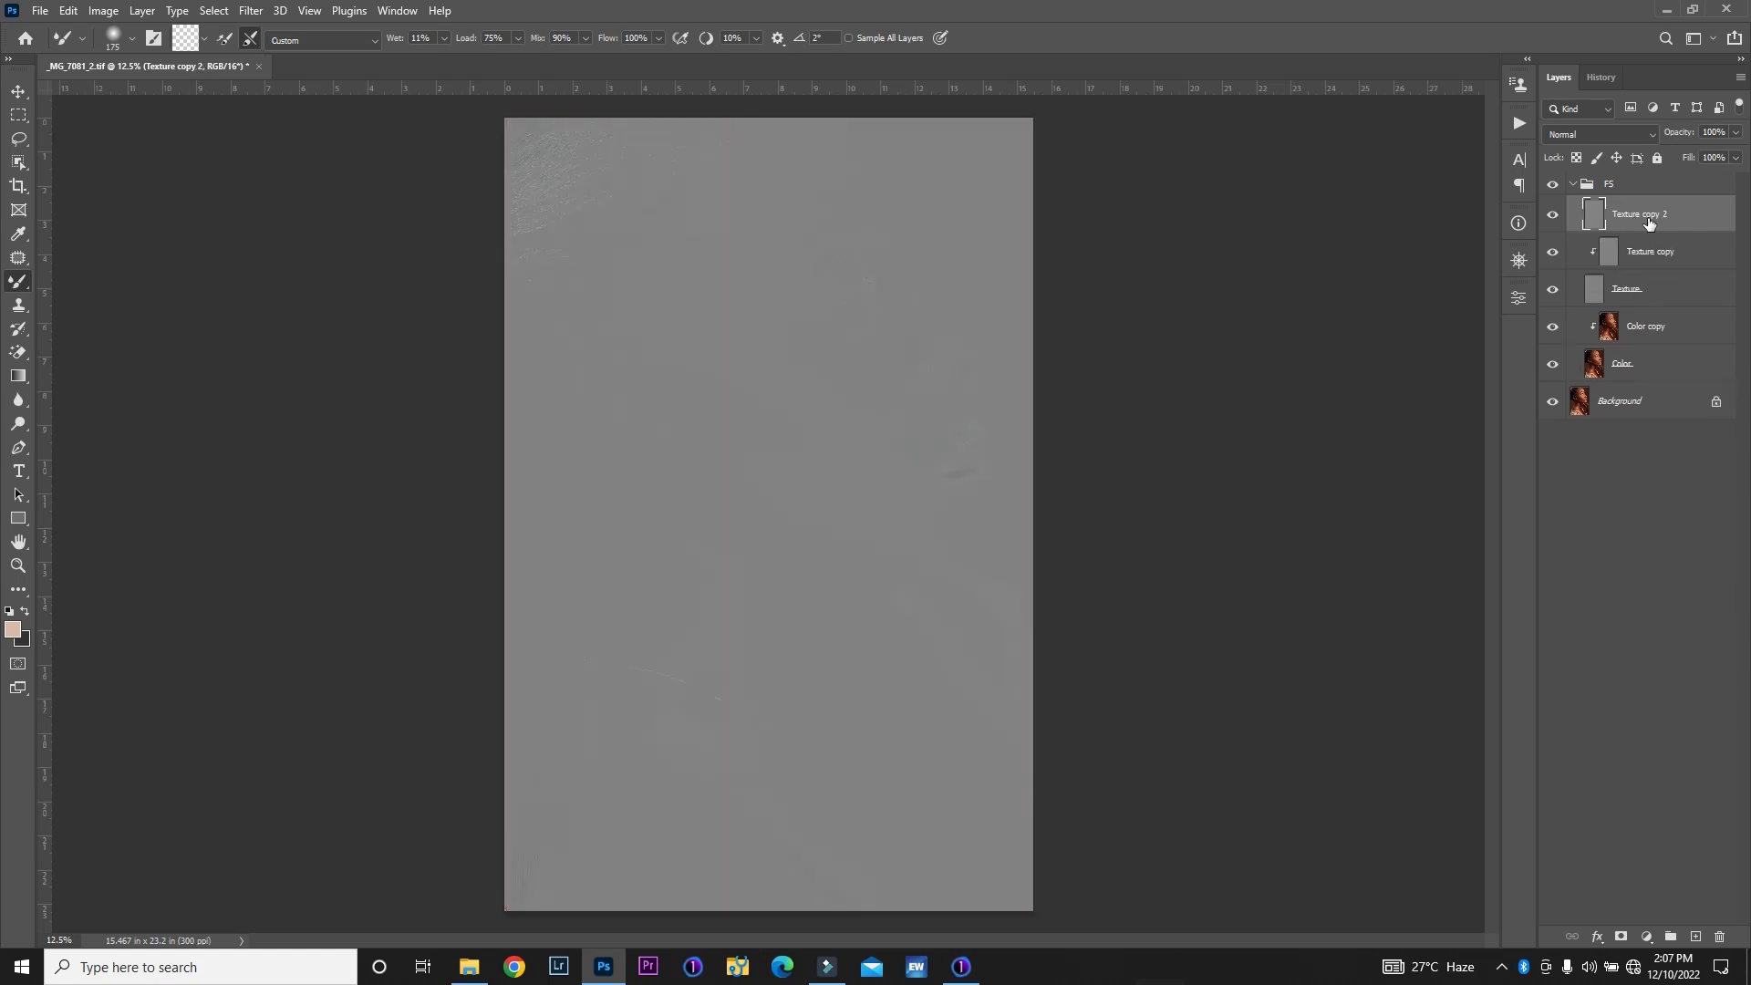
key(ctrl+bracketright)
click(1601, 135)
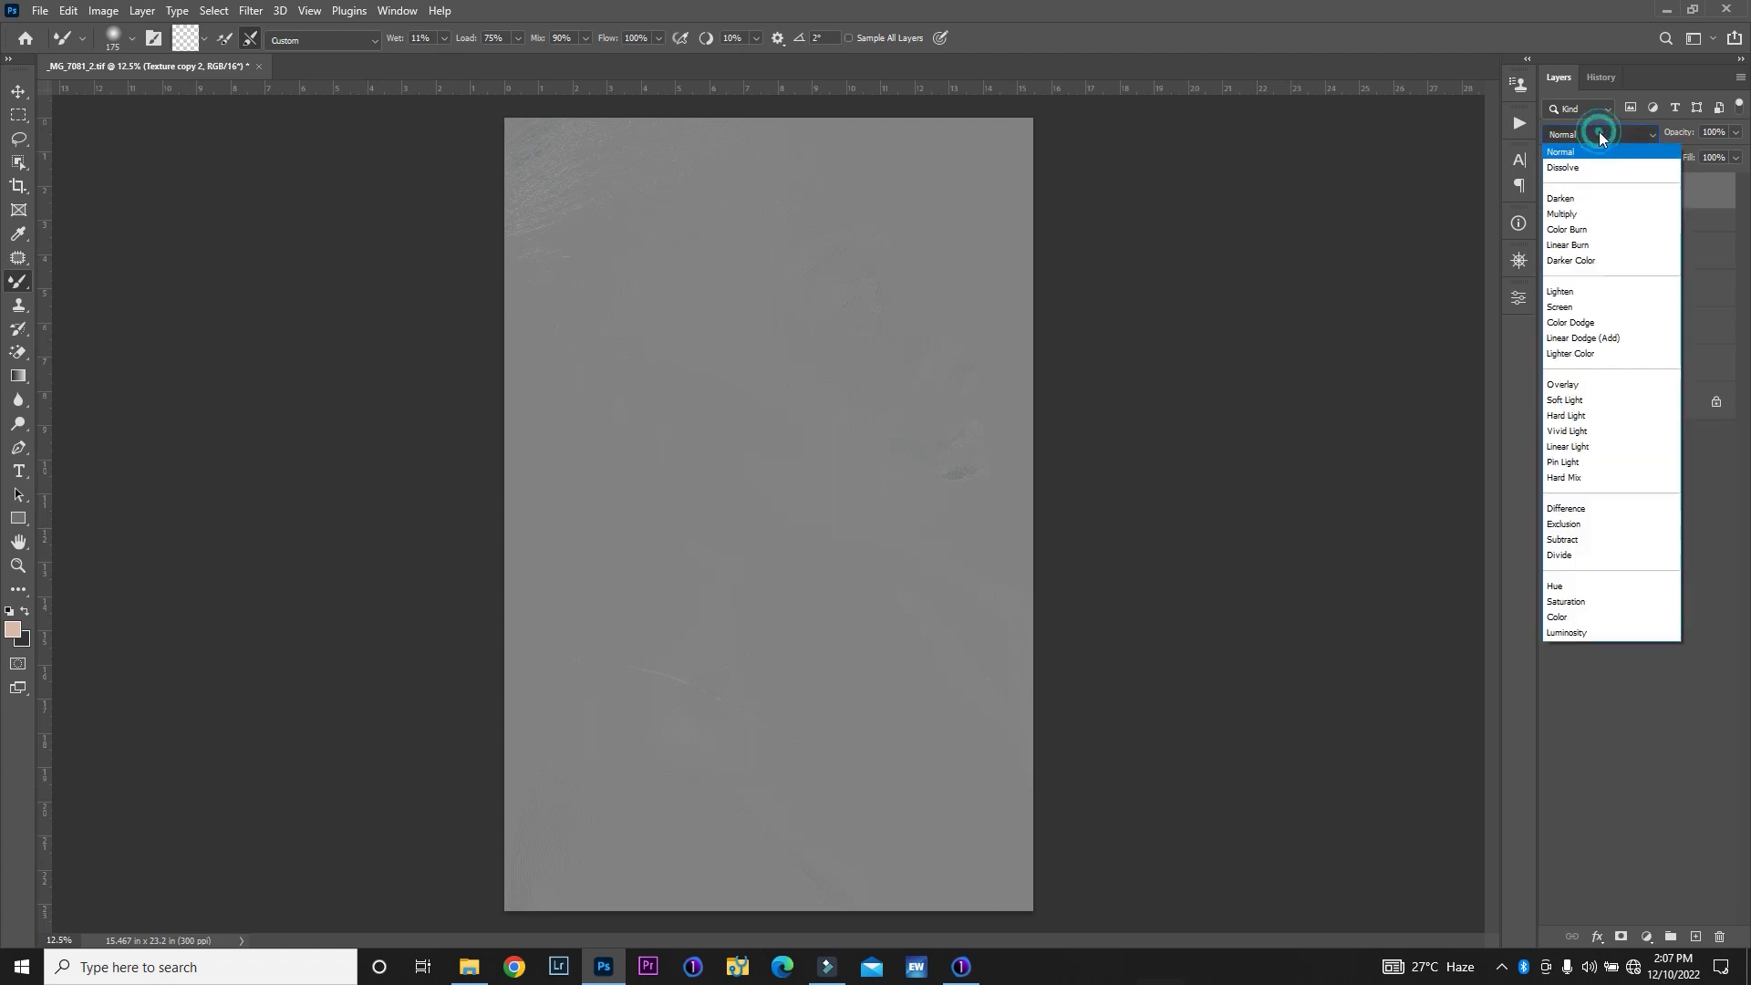
click(1567, 215)
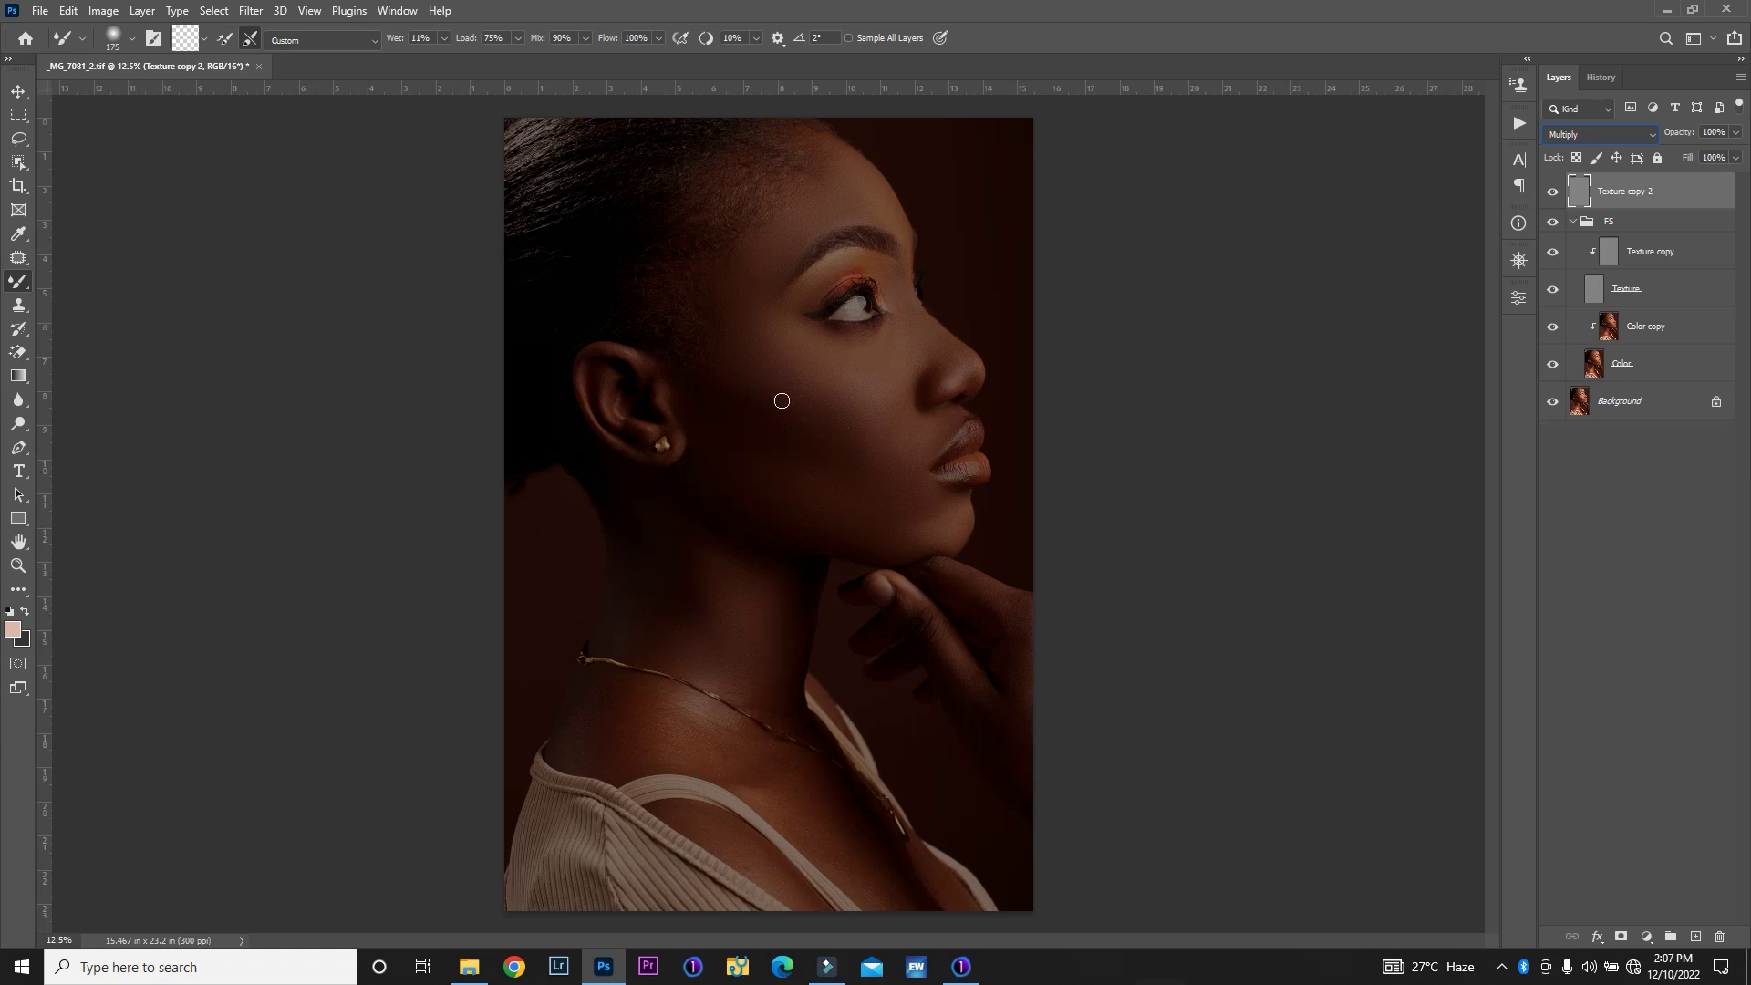
Reduce the duplicated texture layer's opacity to 19% and move it into the FS group above Texture copy
click(18, 565)
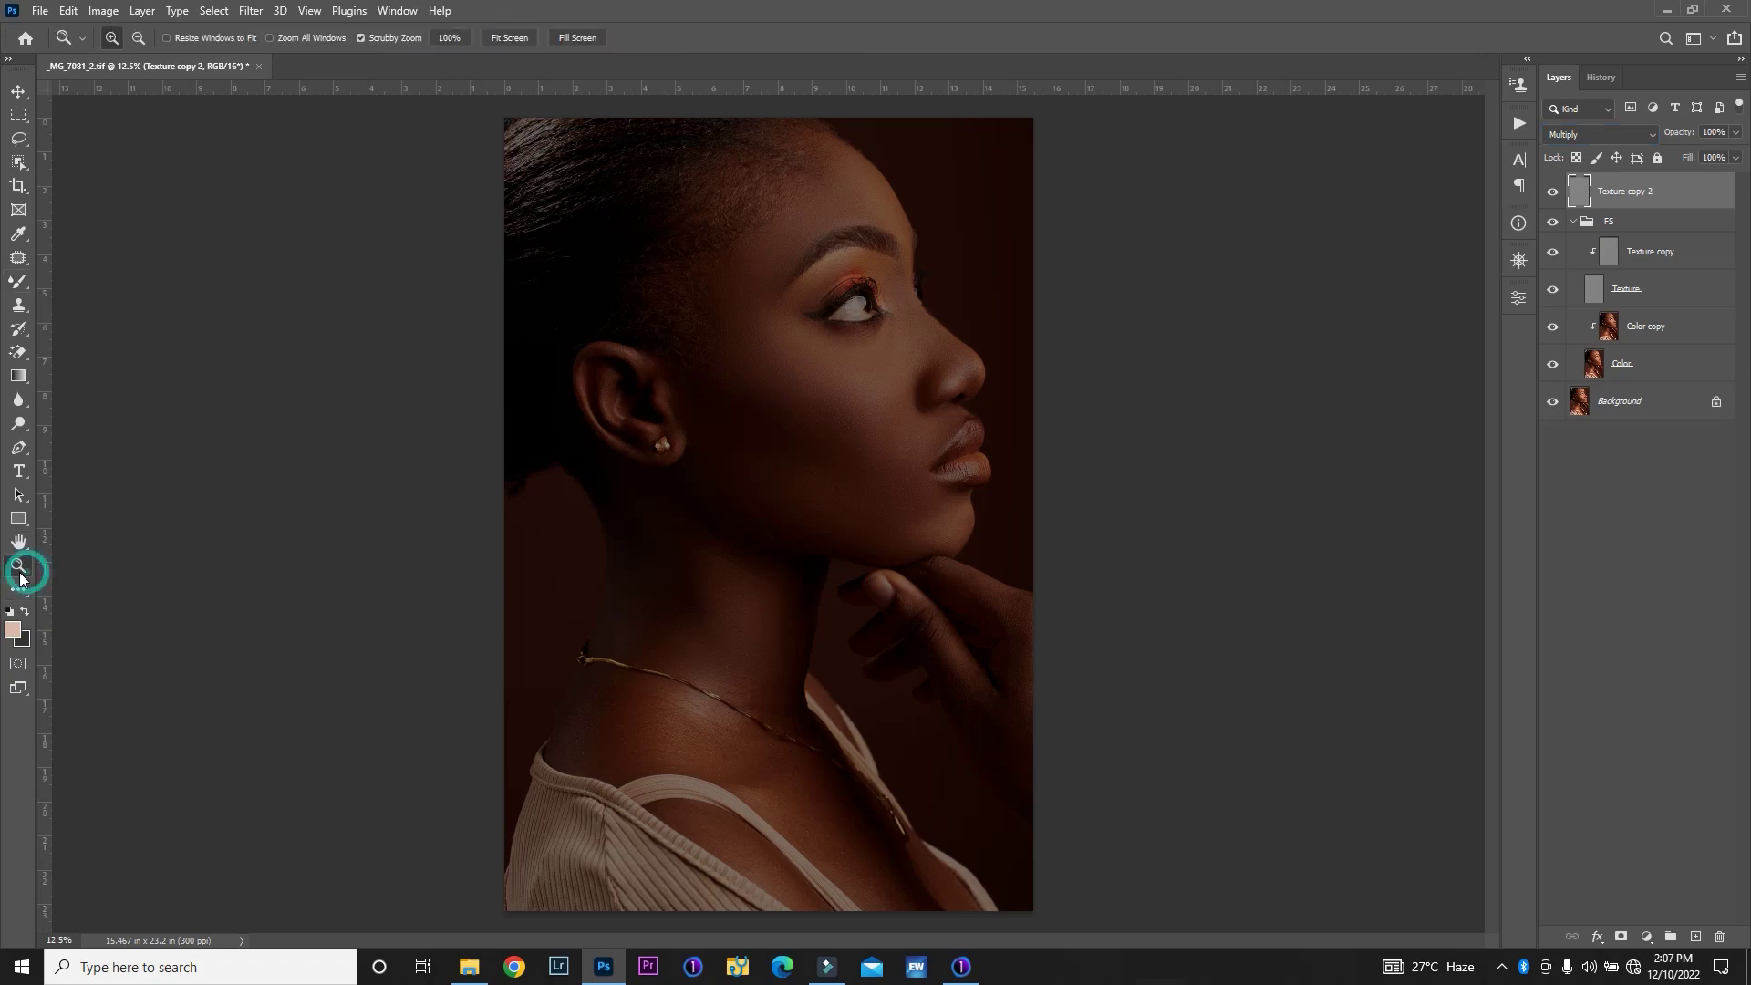
drag(817, 368, 896, 394)
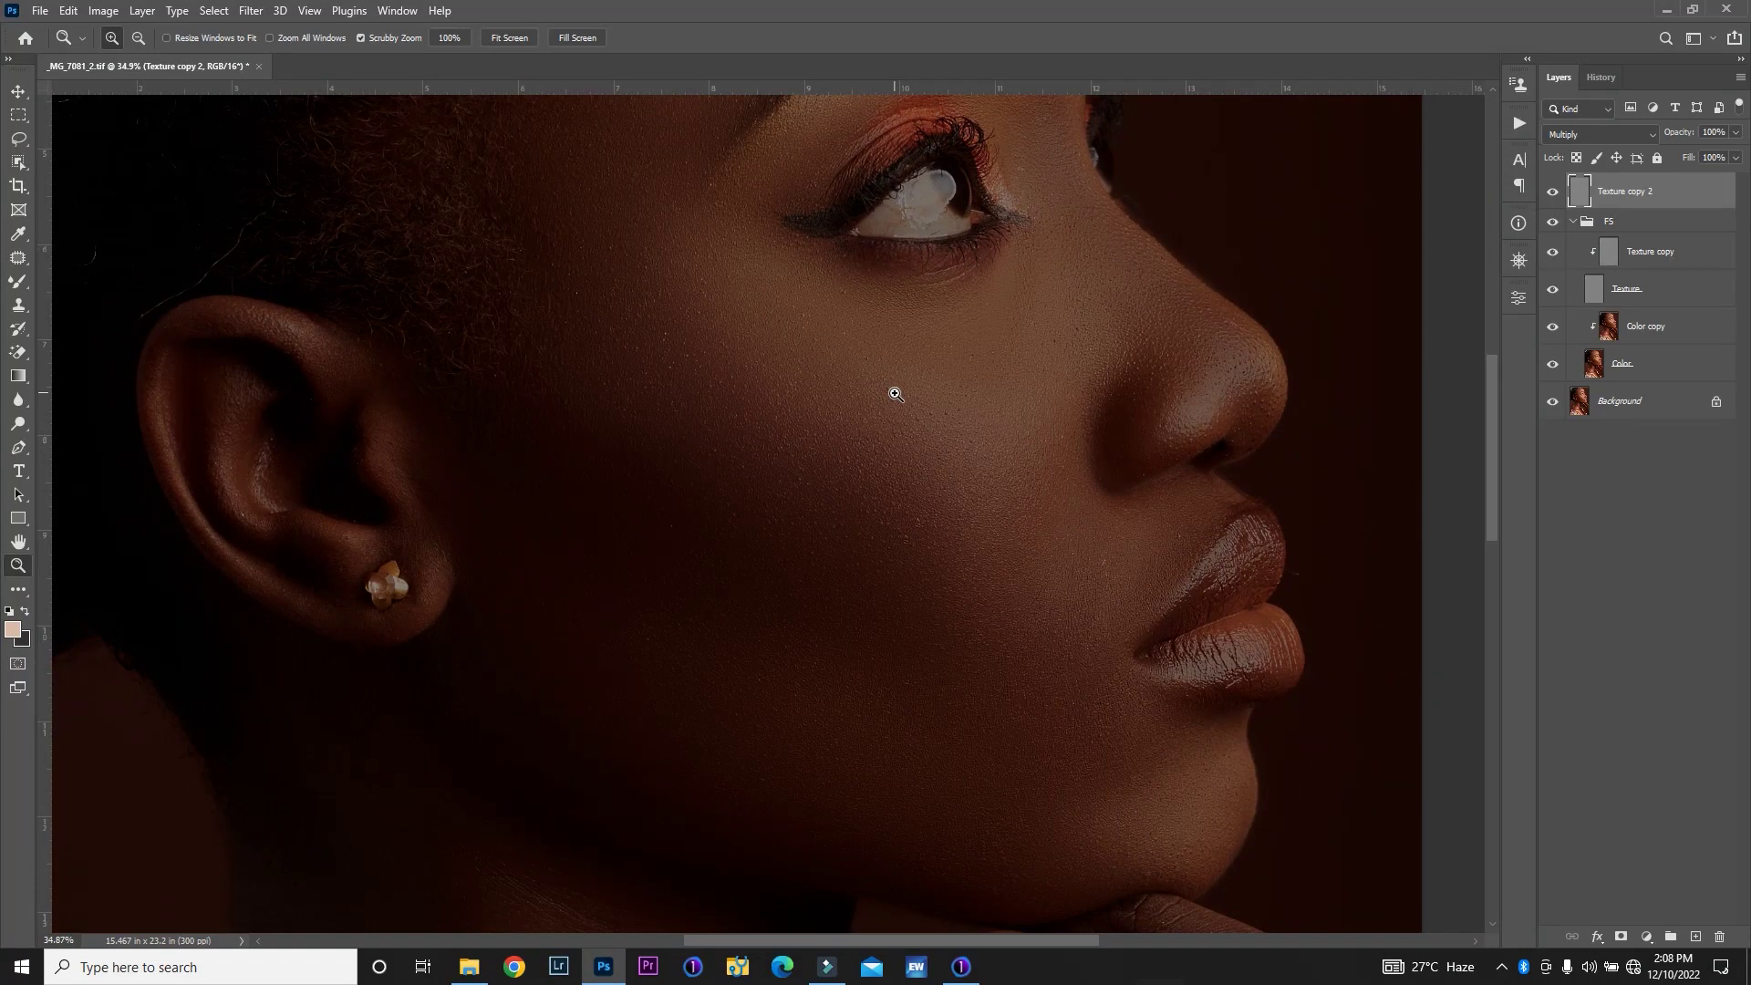
drag(1695, 139, 1644, 133)
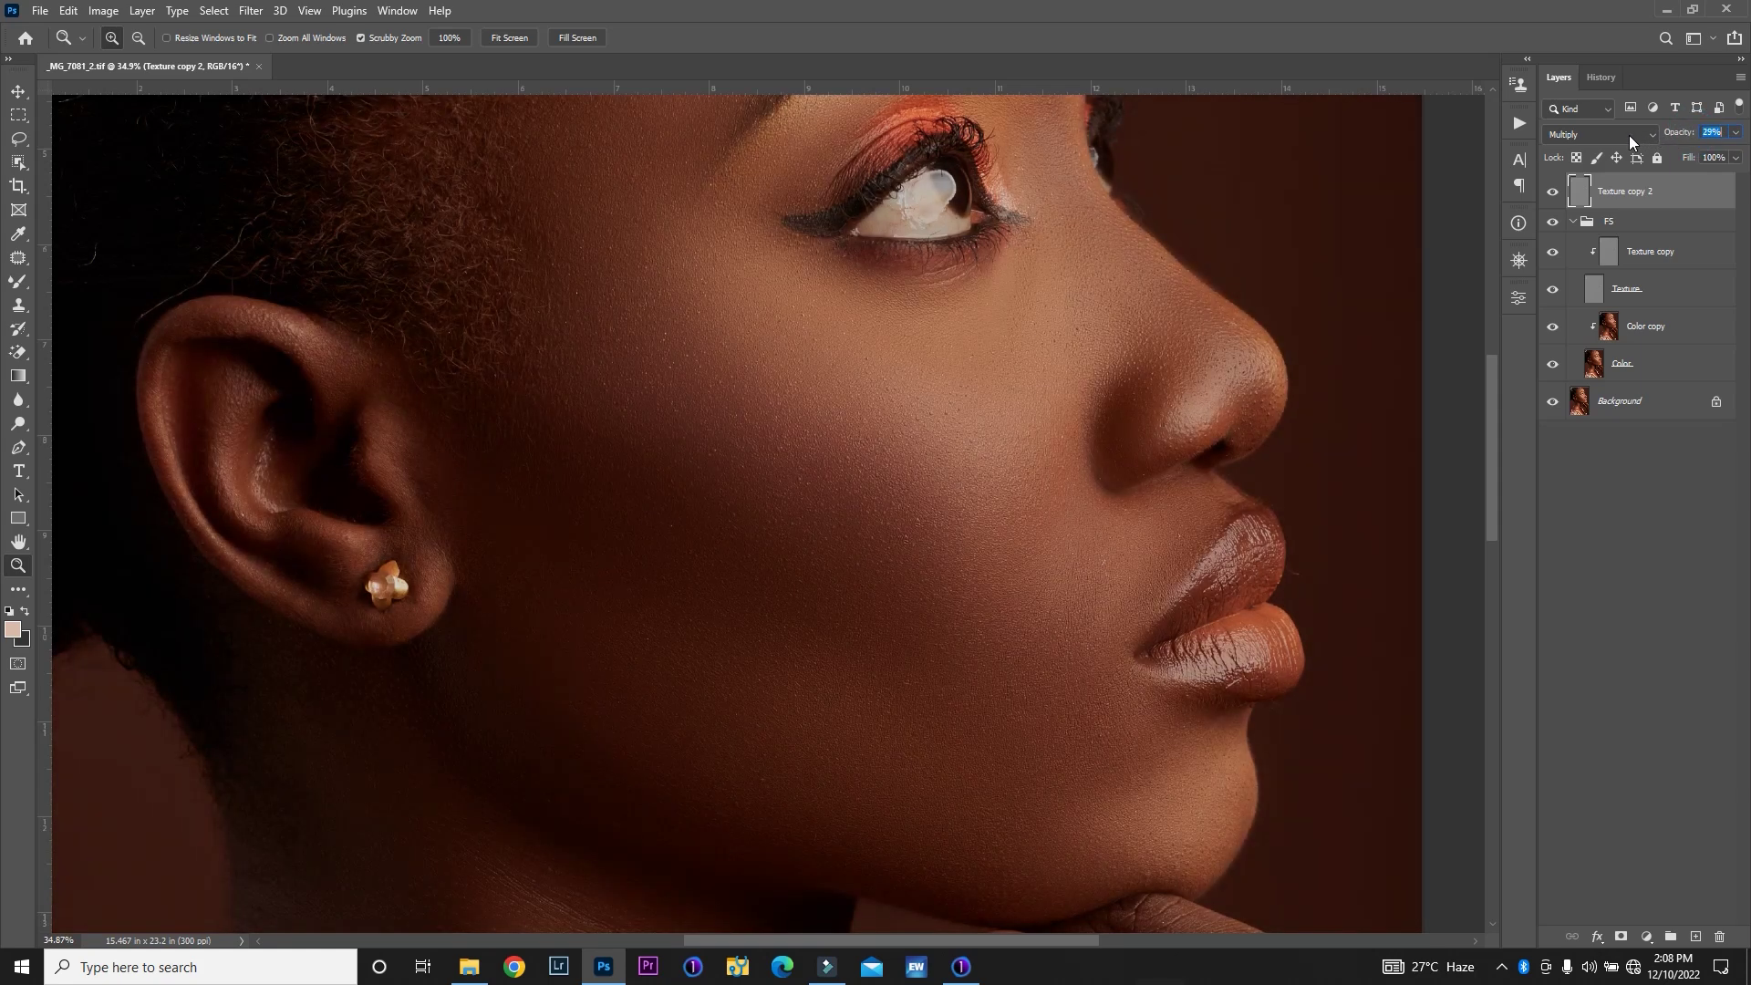
drag(1623, 137, 1622, 137)
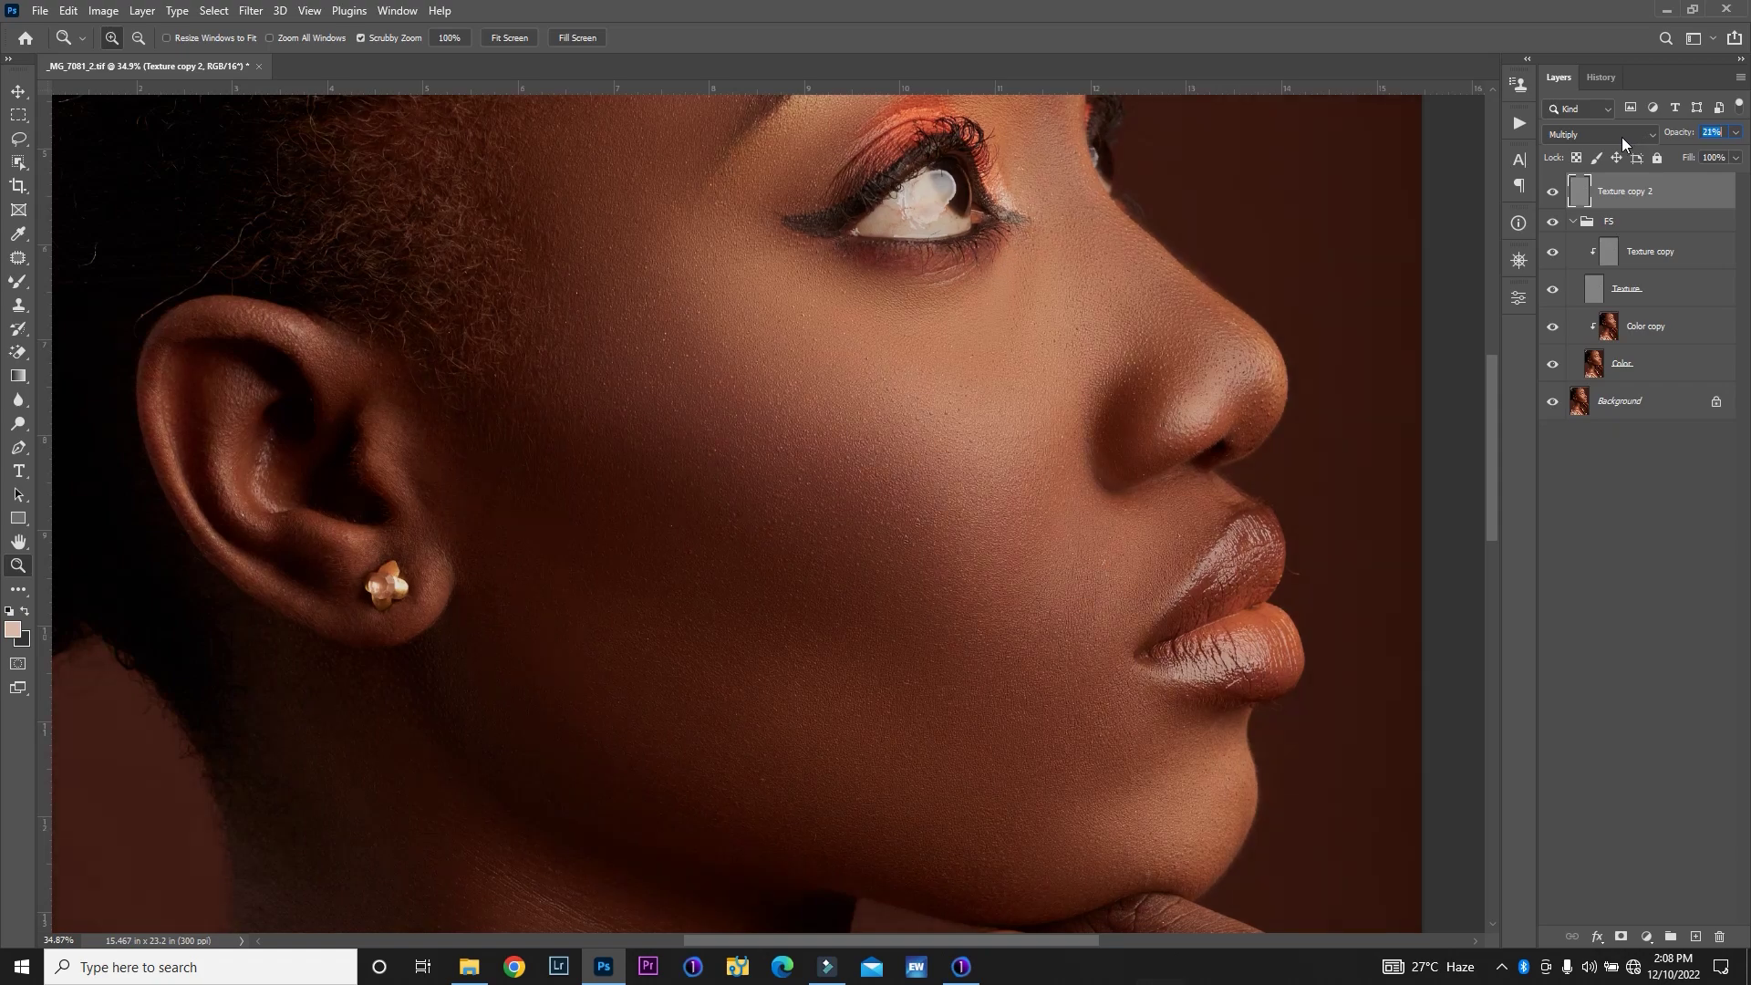
drag(1622, 137, 1620, 136)
key(ctrl+minus)
key(ctrl+minus)
key(ctrl+minus)
key(ctrl+minus)
key(ctrl+minus)
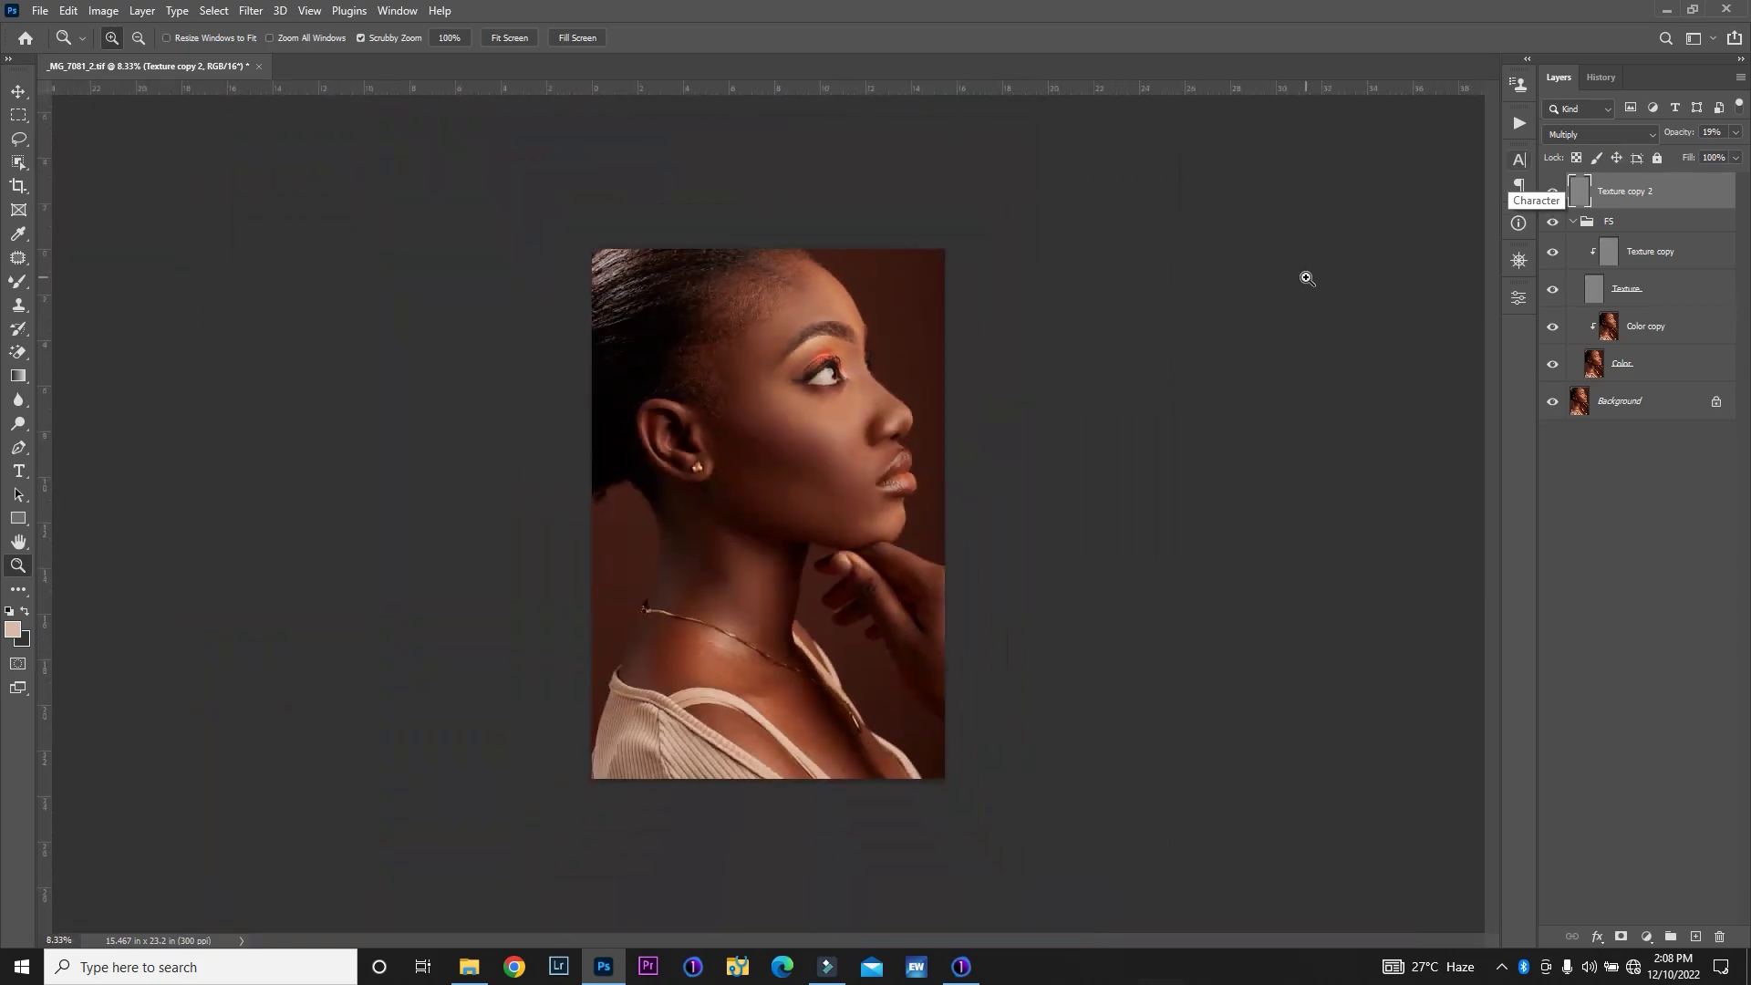
drag(837, 405, 945, 428)
drag(1654, 191, 1623, 222)
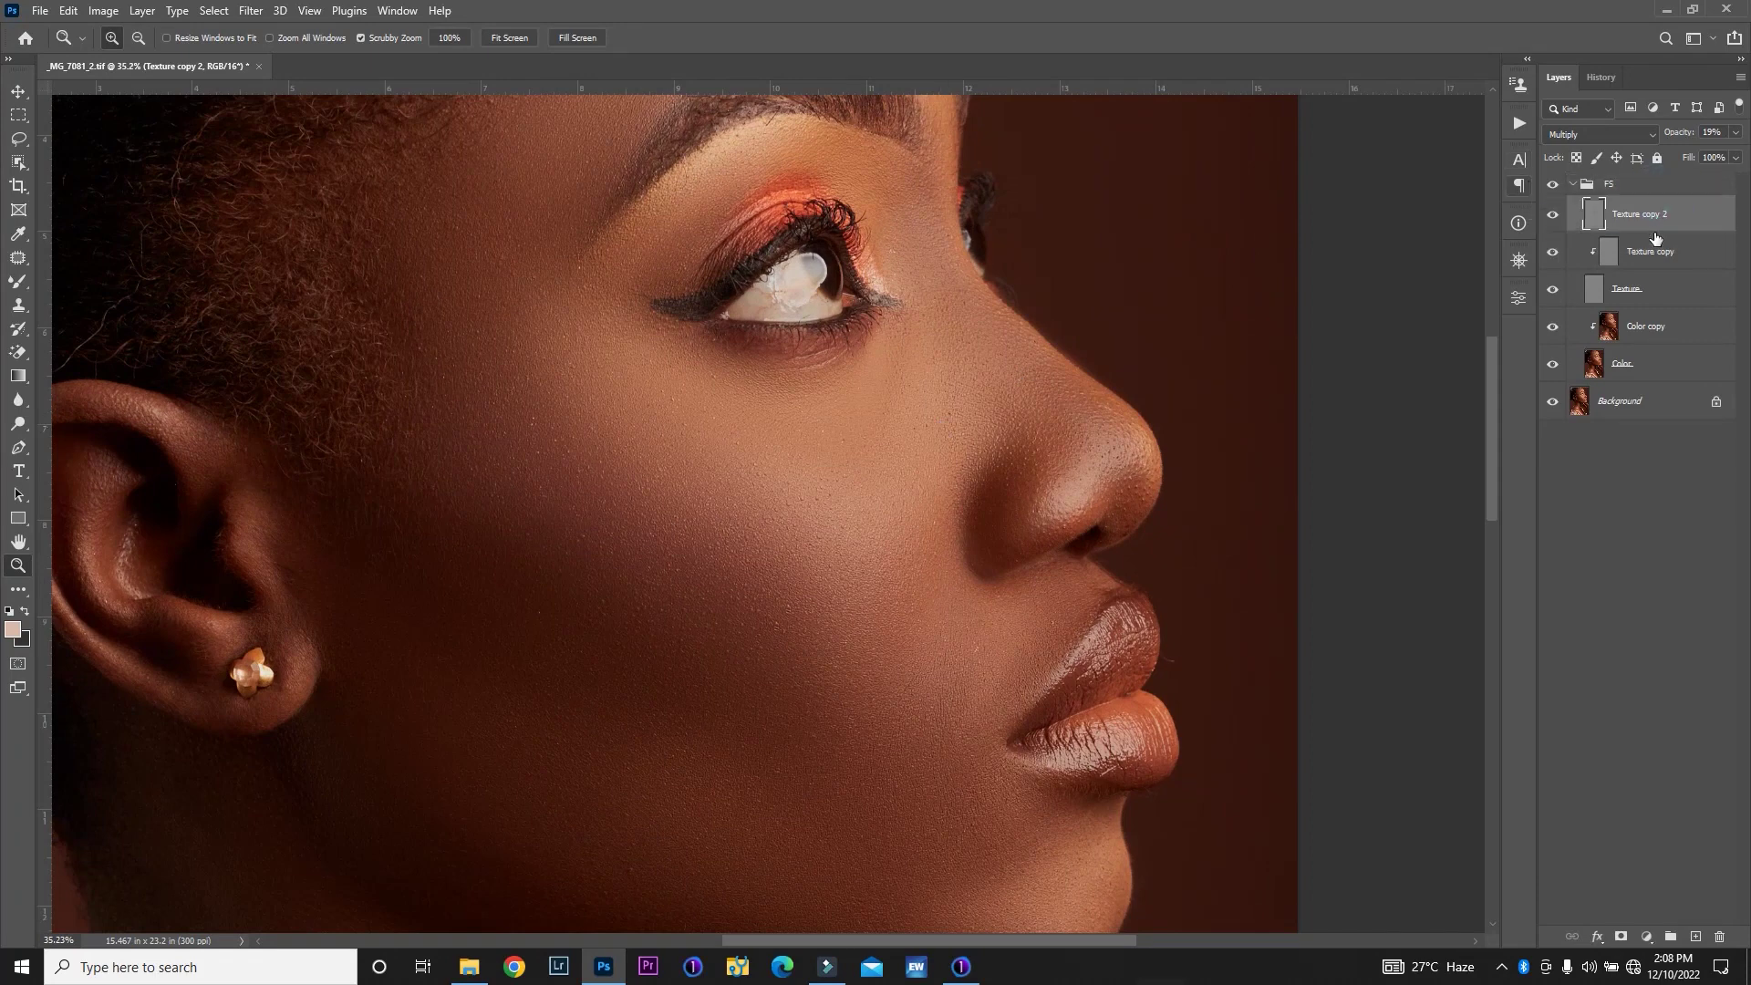
Compare the face up close with the FS group hidden and shown, and review the wider portrait
click(1552, 185)
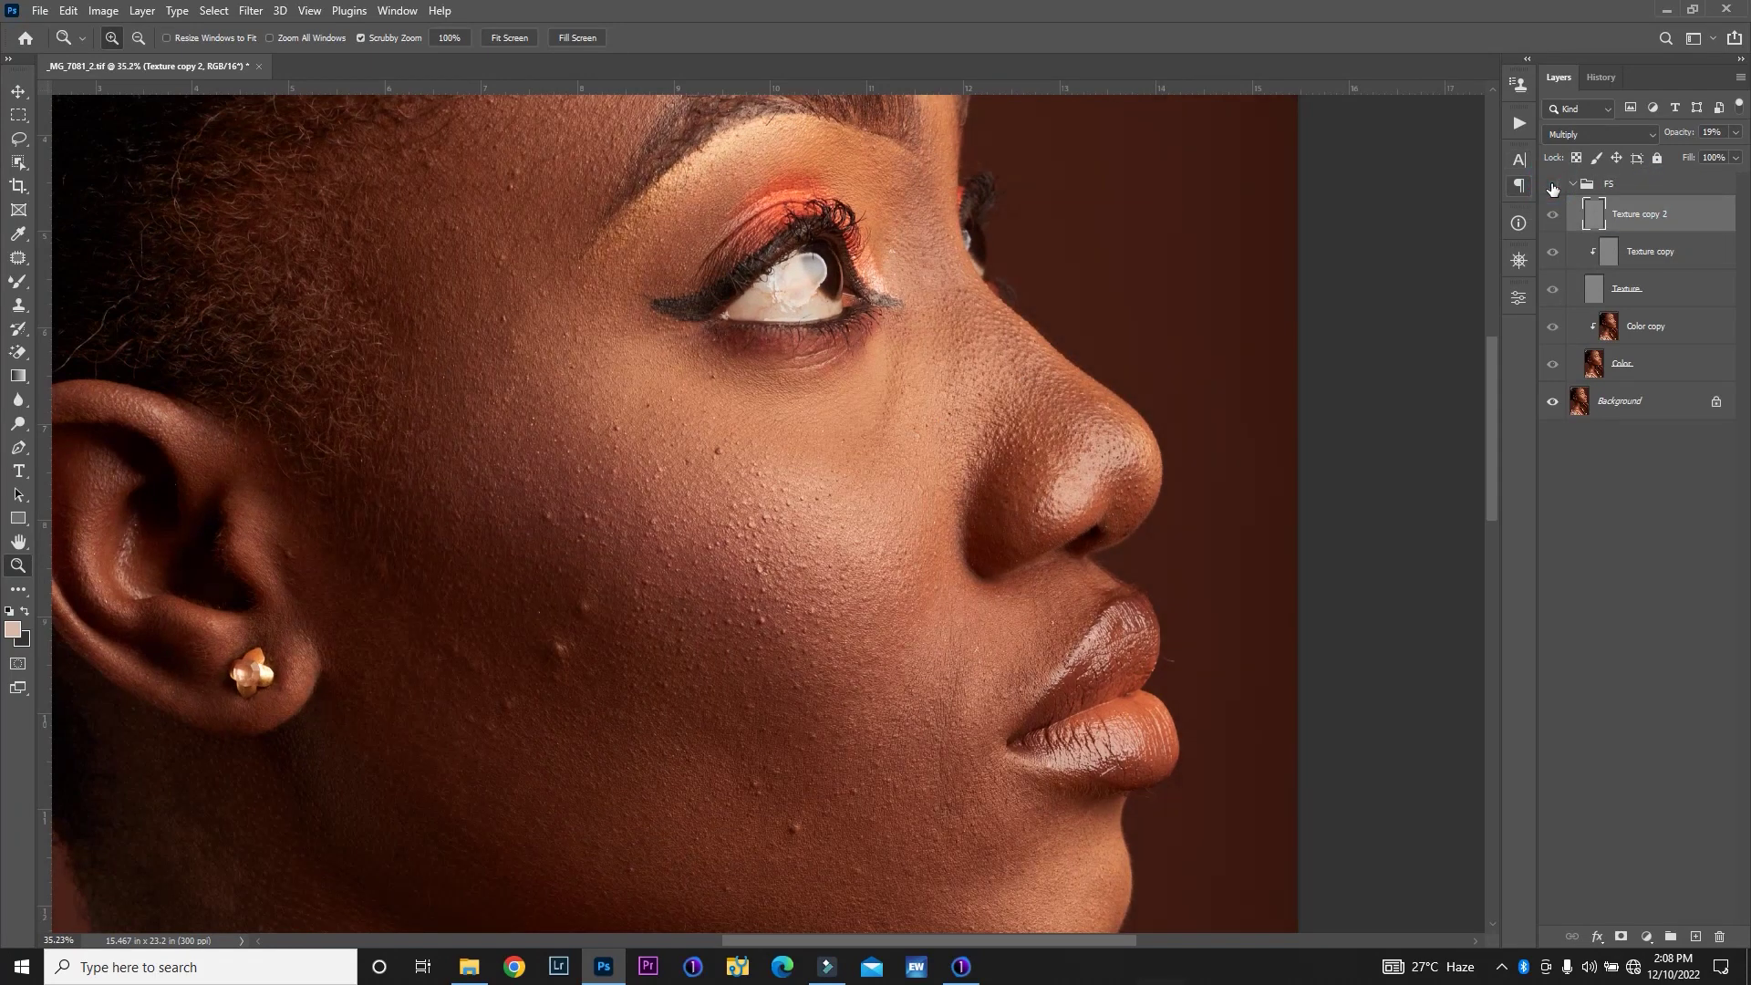
click(1553, 185)
click(1552, 186)
click(1553, 186)
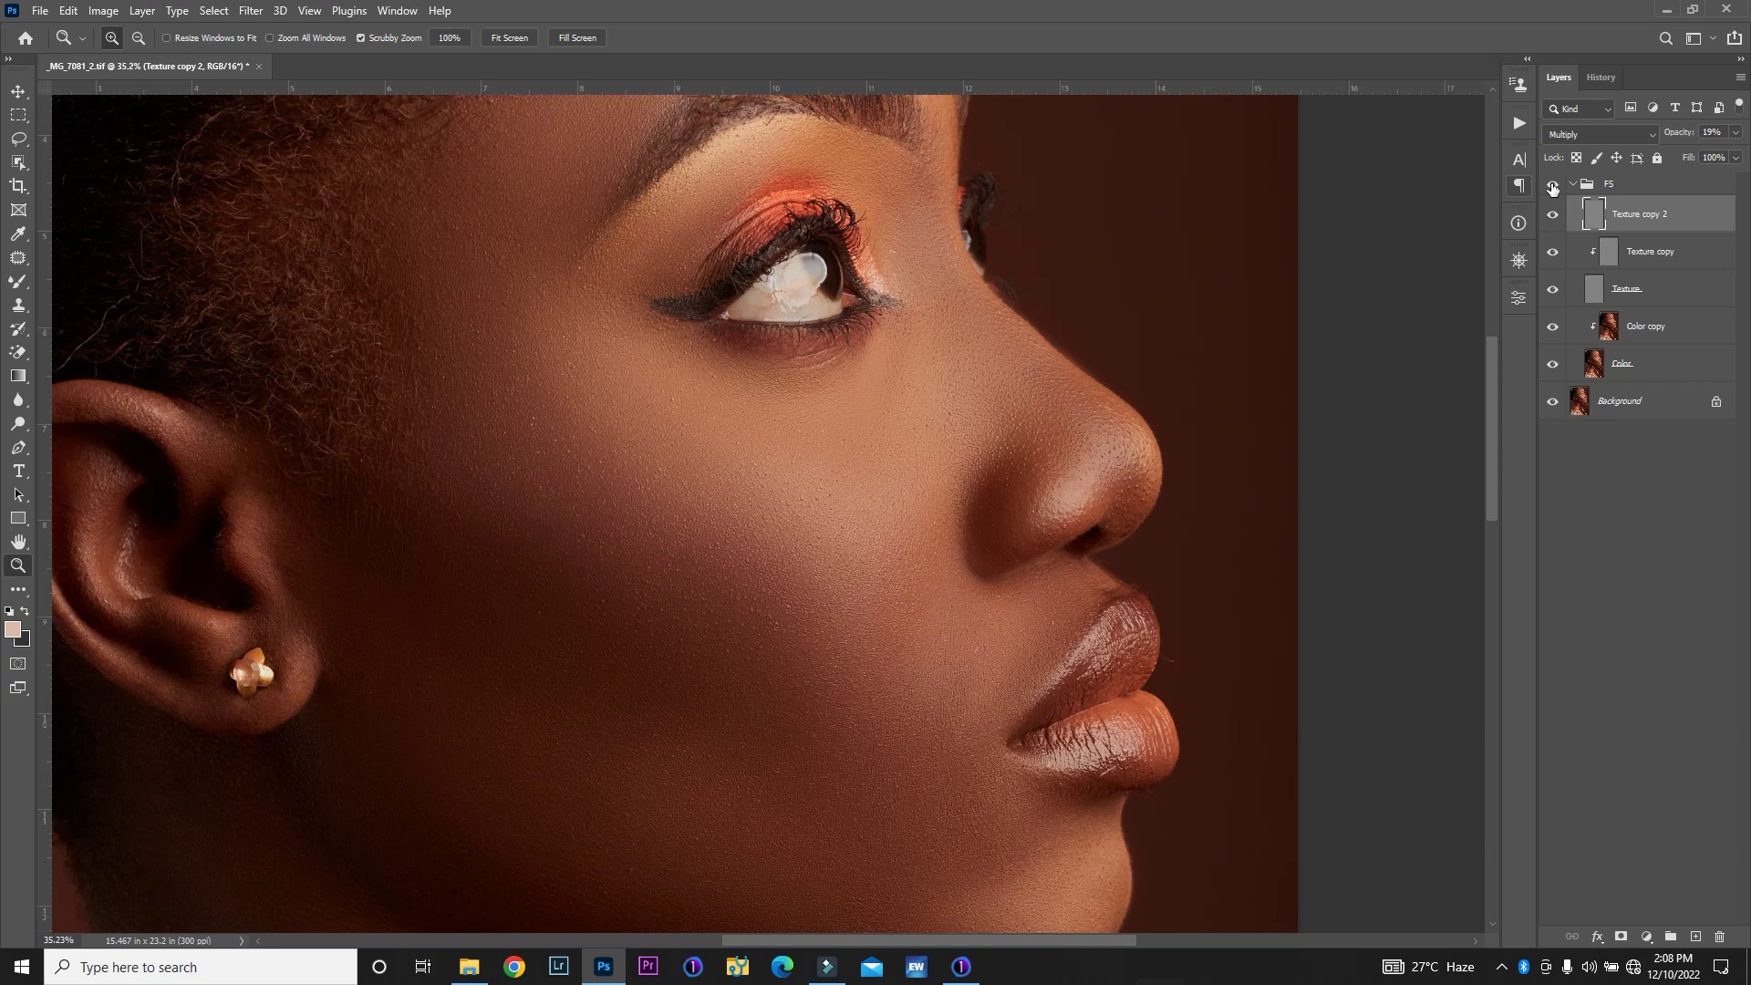
key(ctrl+minus)
key(ctrl+minus)
key(ctrl+minus)
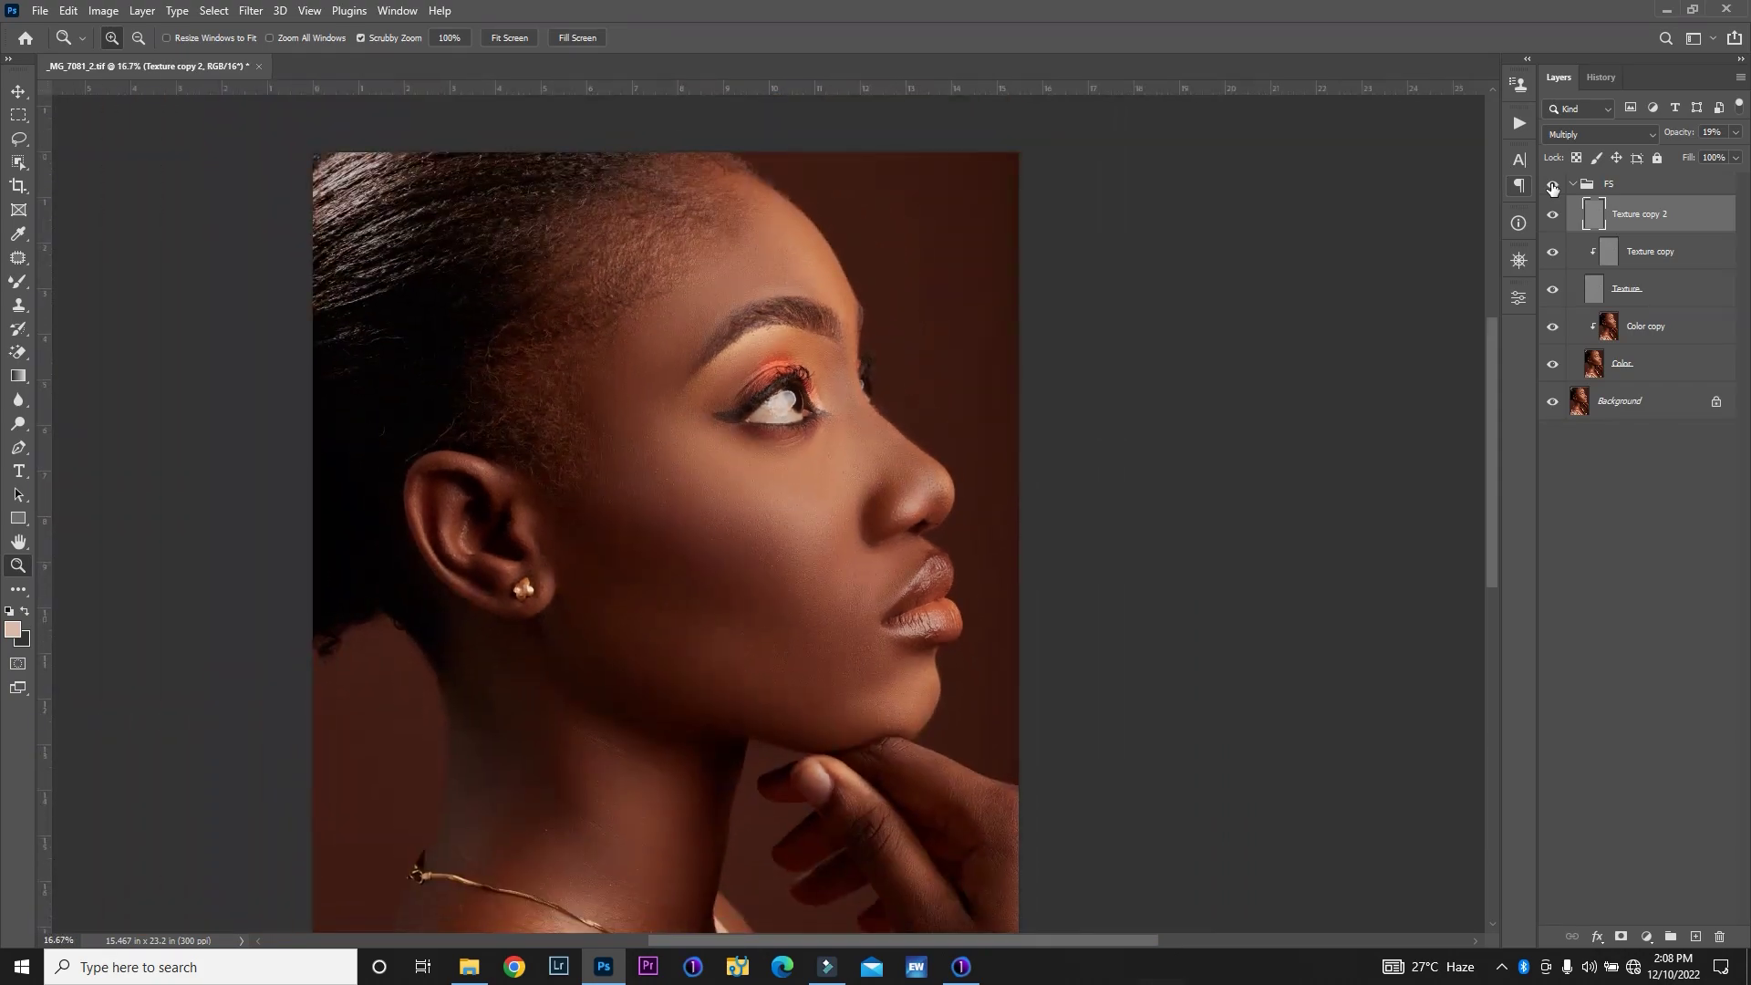